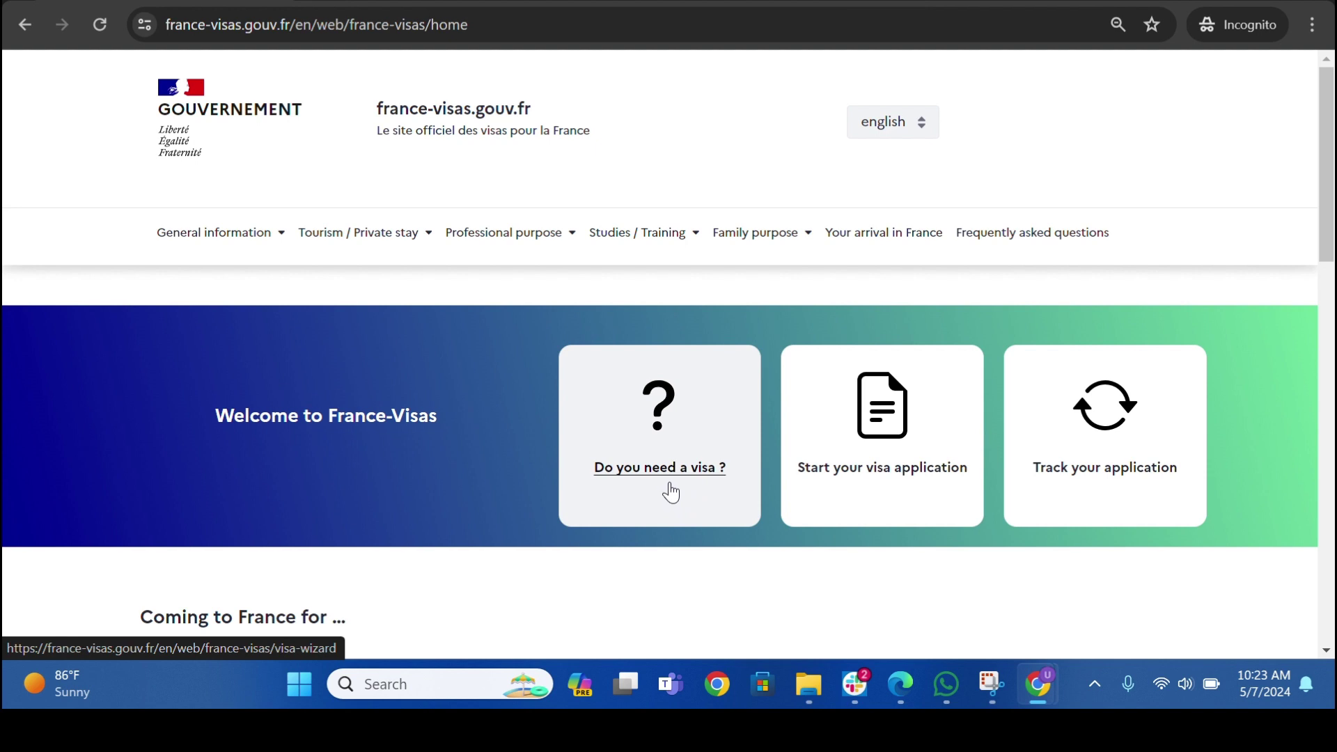
# - Open the online visa application page and start a new visa application
pyautogui.click(865, 480)
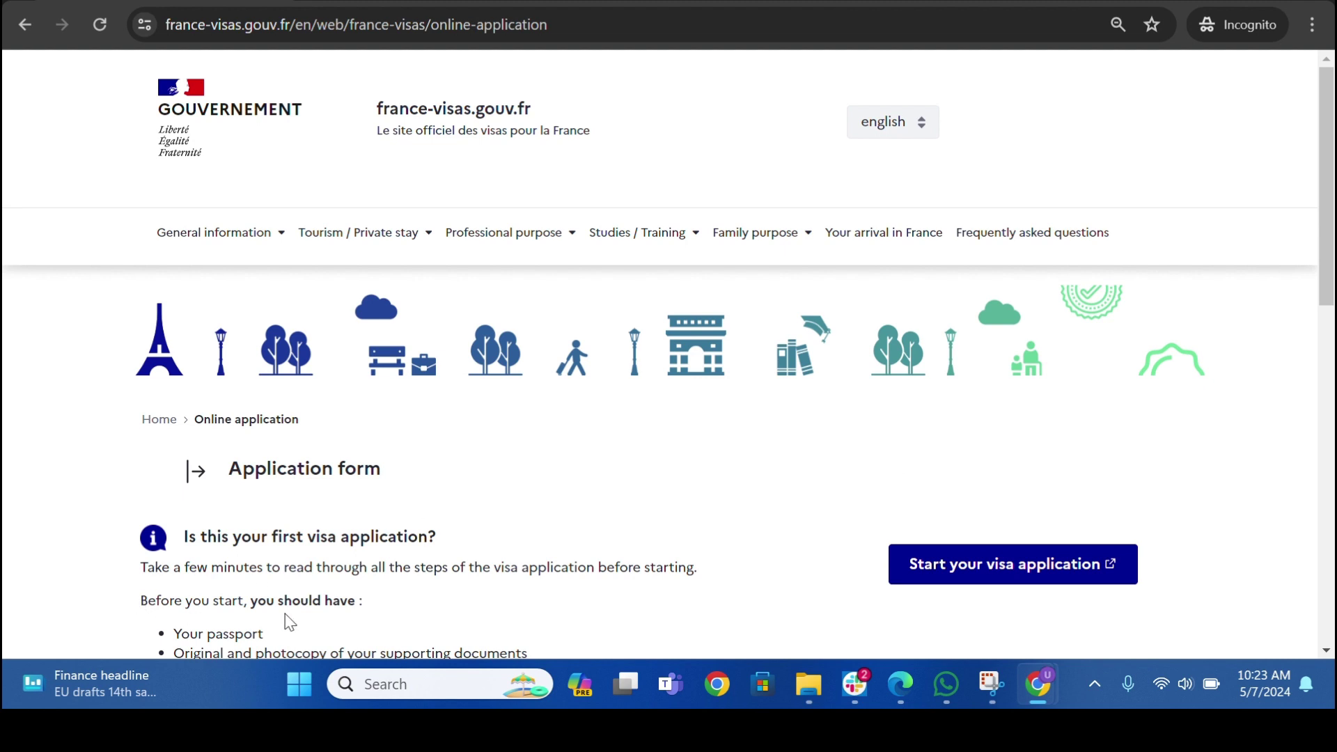
pyautogui.scroll(-1, 253, 558)
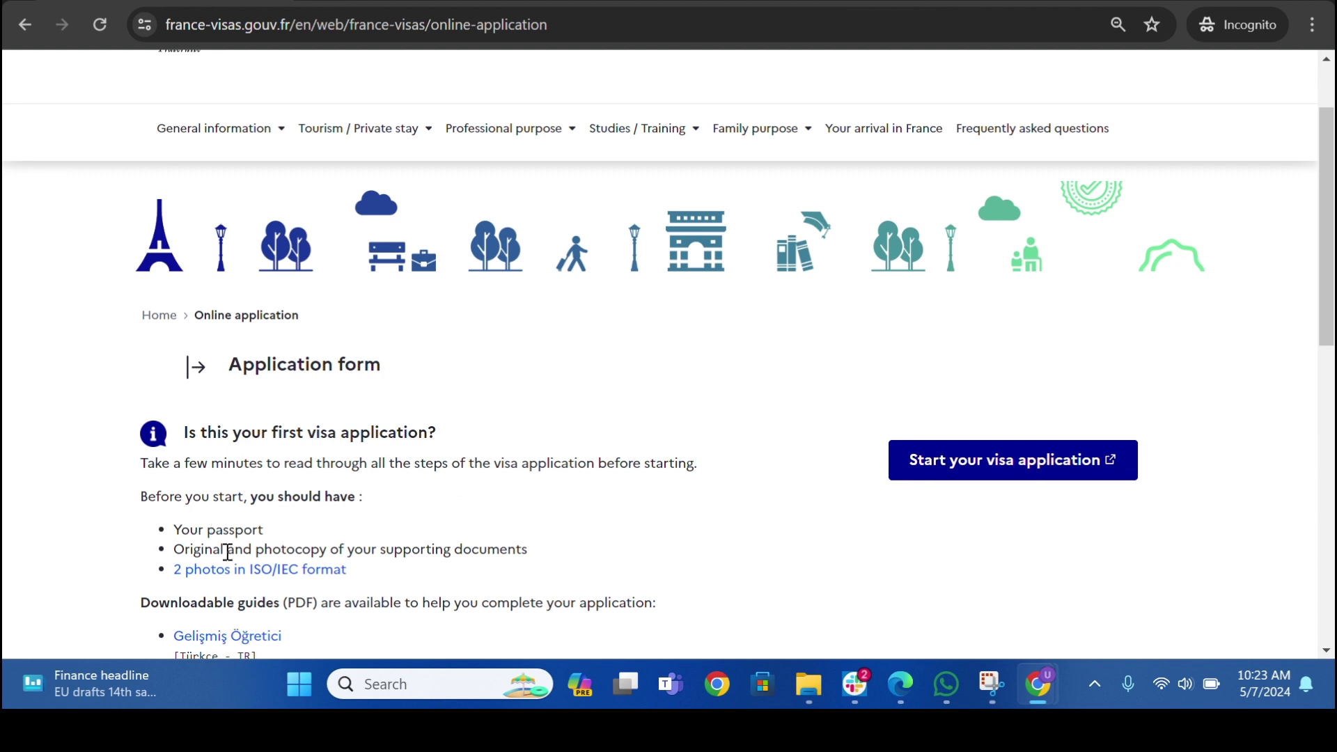
pyautogui.scroll(1, 228, 552)
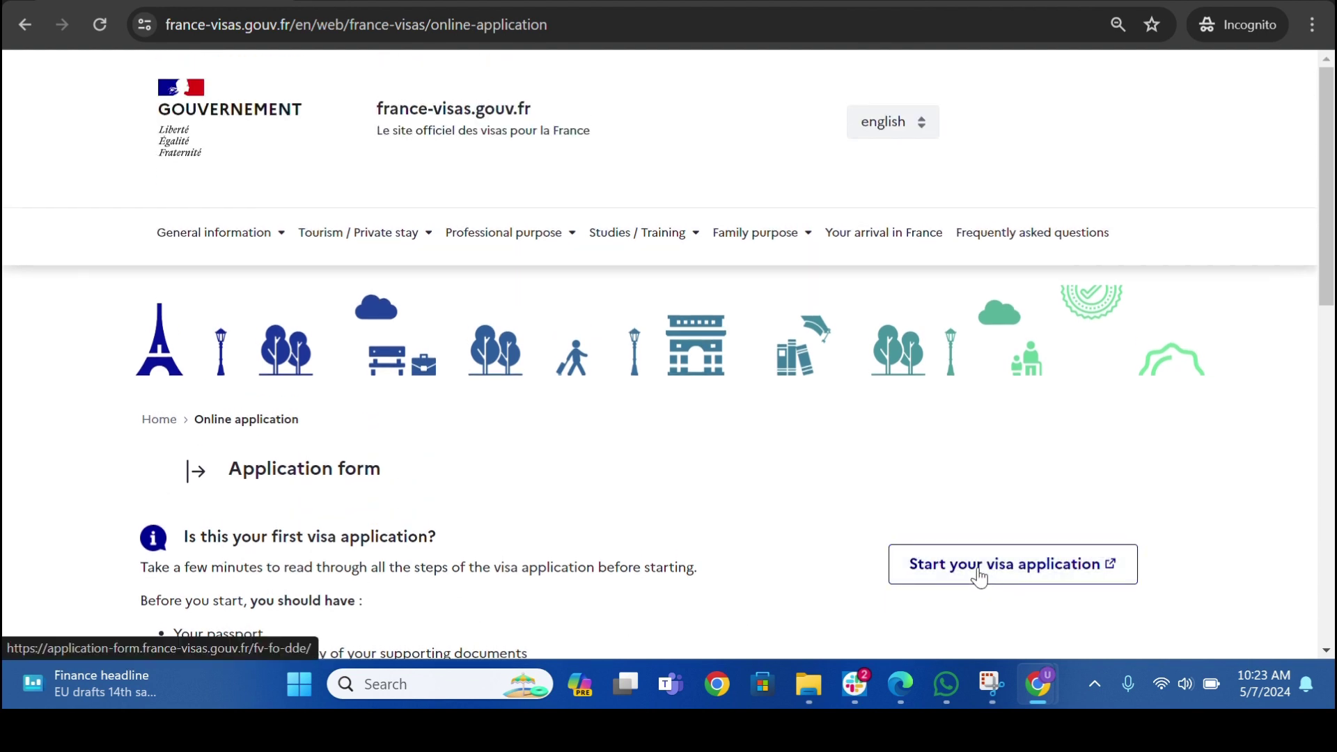
pyautogui.click(980, 575)
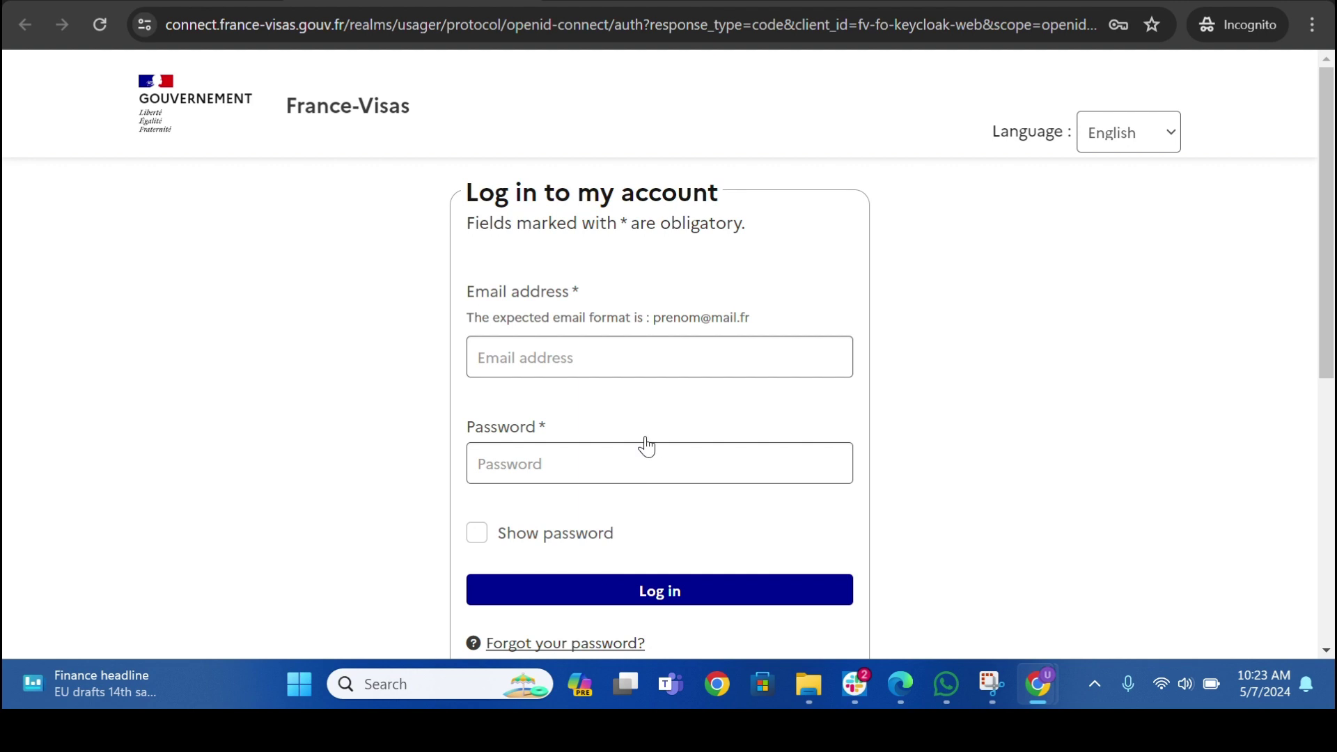
# - Begin a new account and enter the applicant's last name, first name and e-mail address twice
pyautogui.scroll(-3, 641, 452)
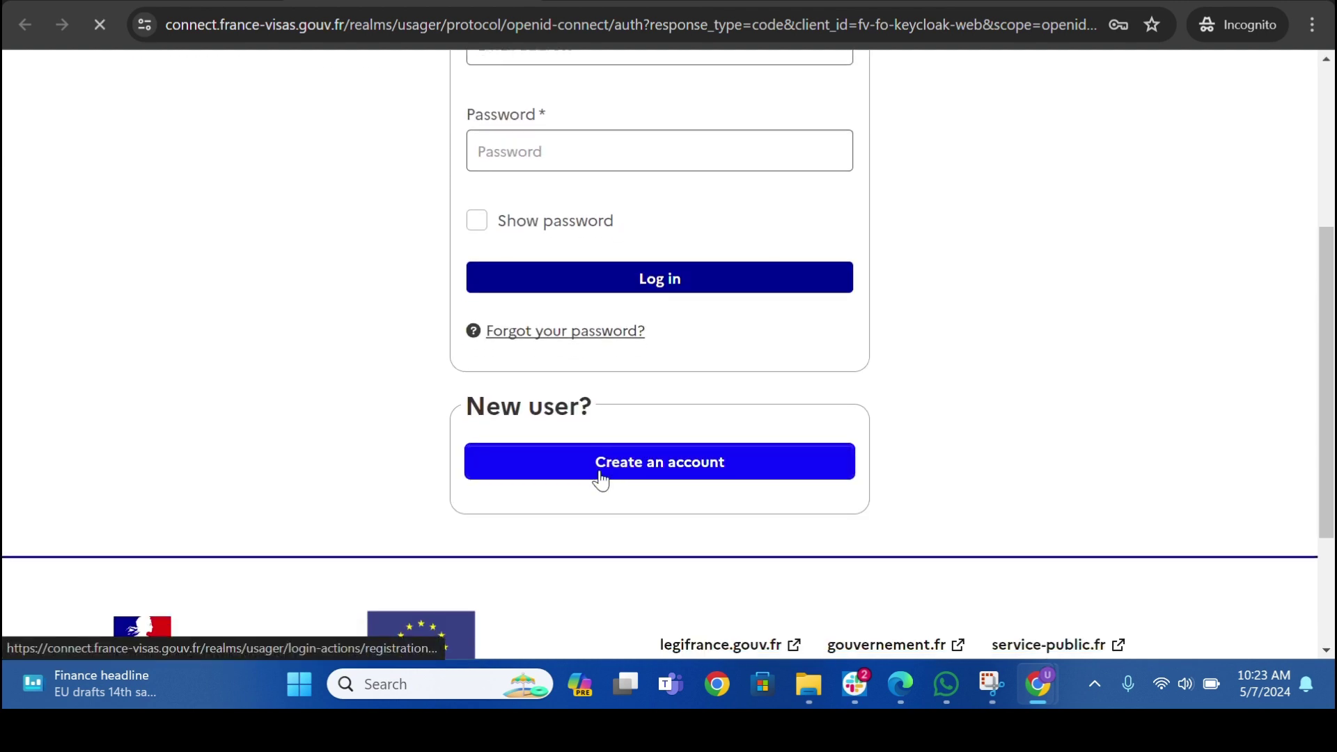
pyautogui.click(670, 468)
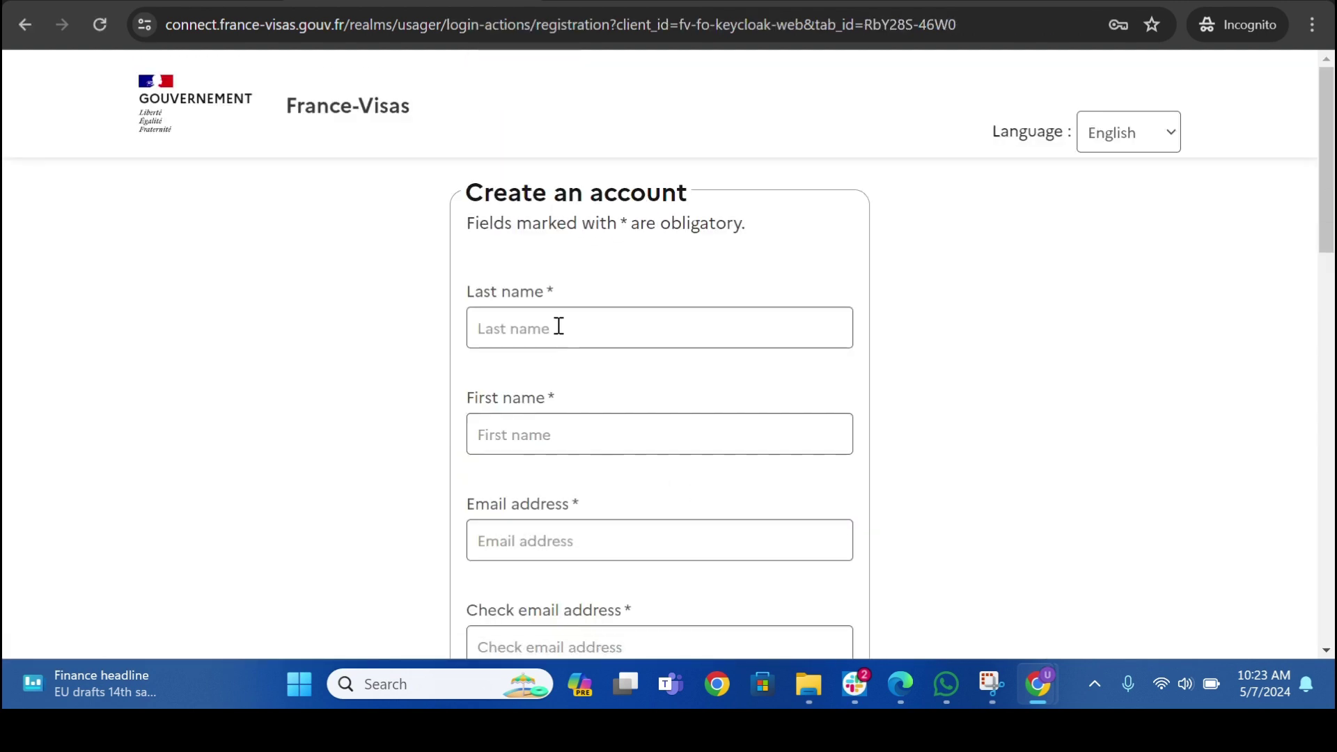
pyautogui.click(554, 329)
pyautogui.press('Tab')
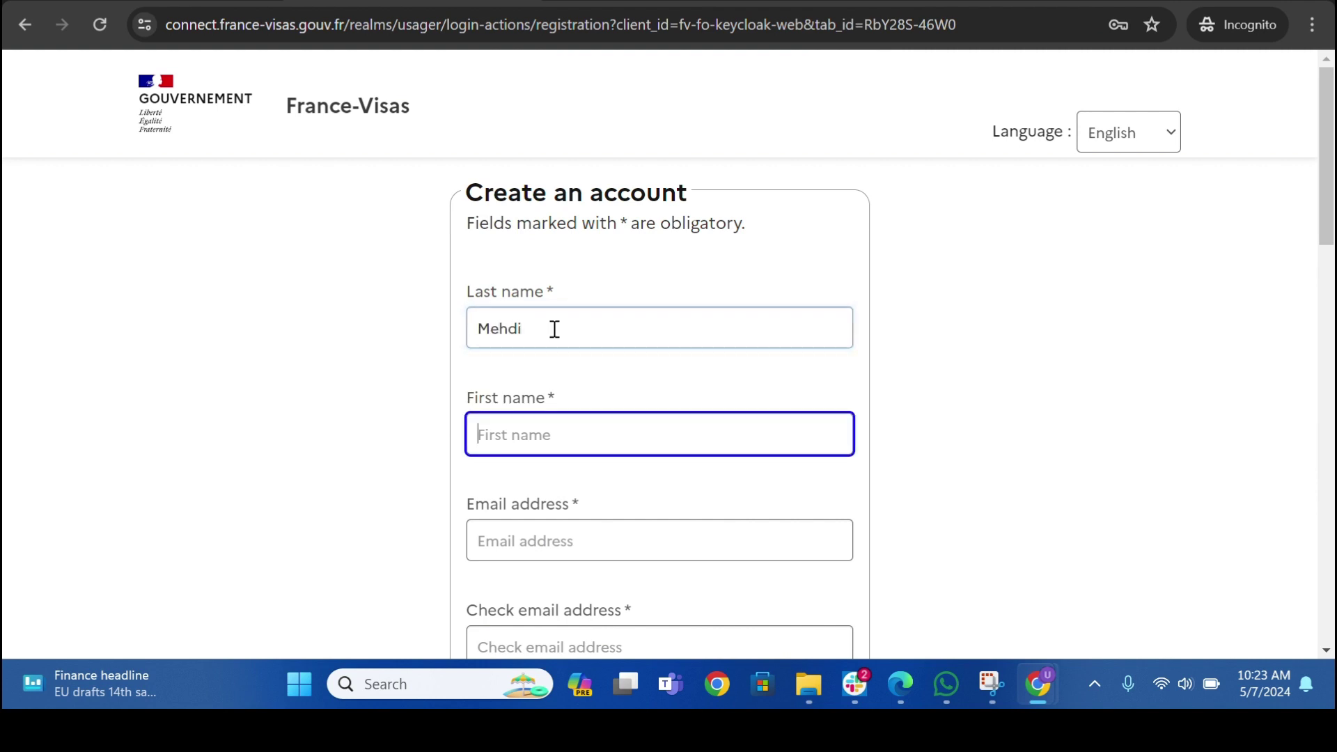
pyautogui.press('Tab')
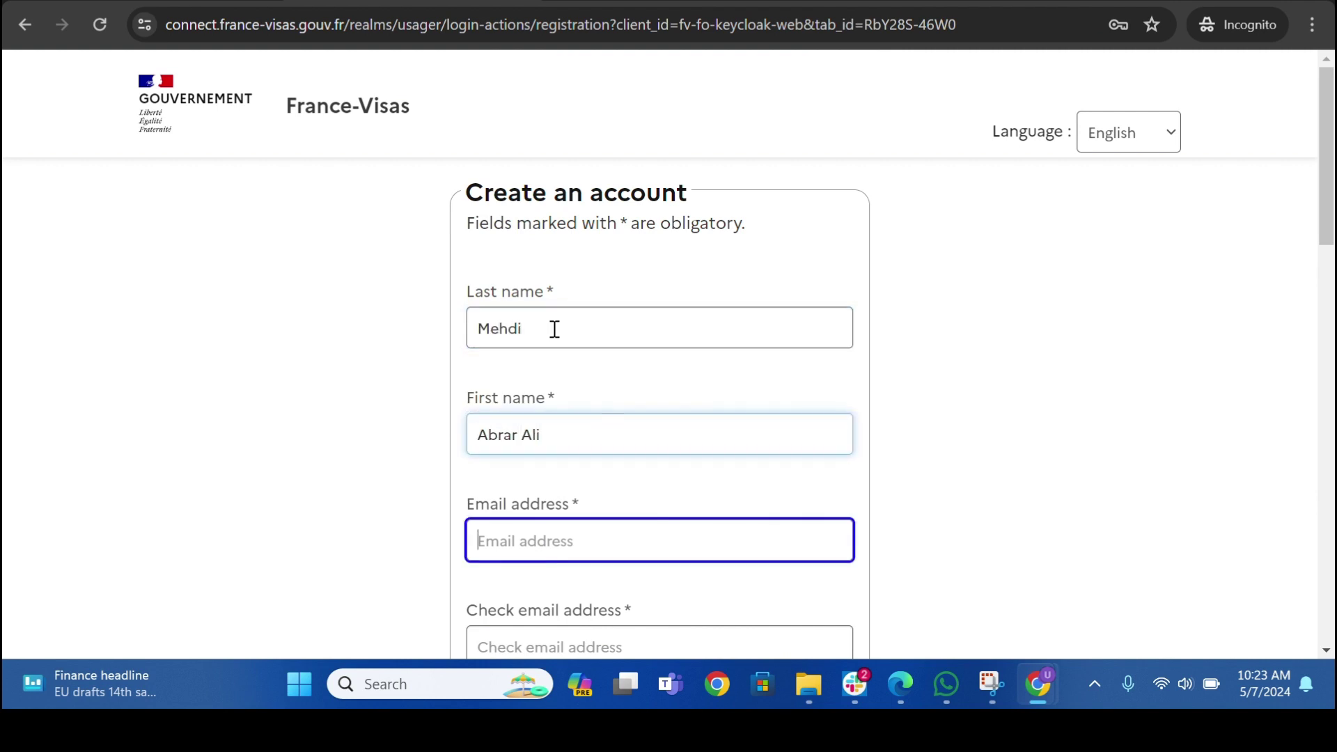
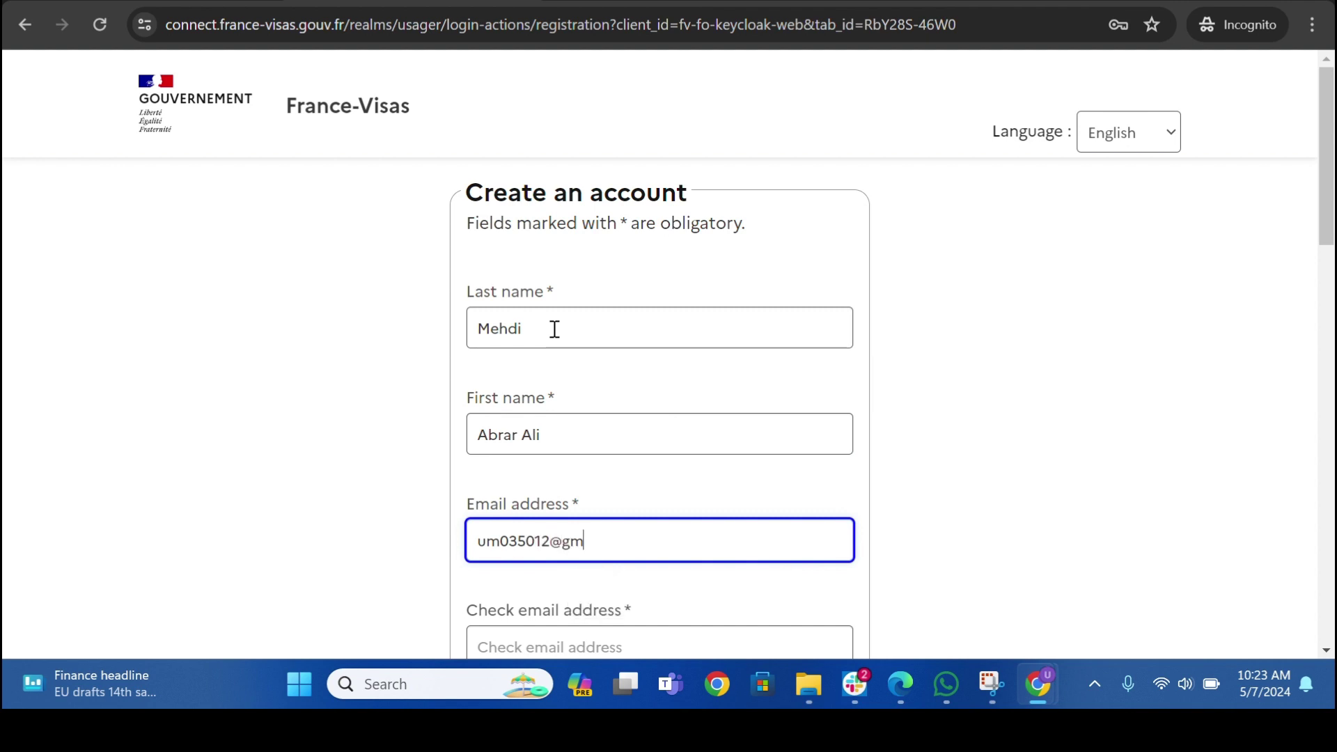
pyautogui.press('Tab')
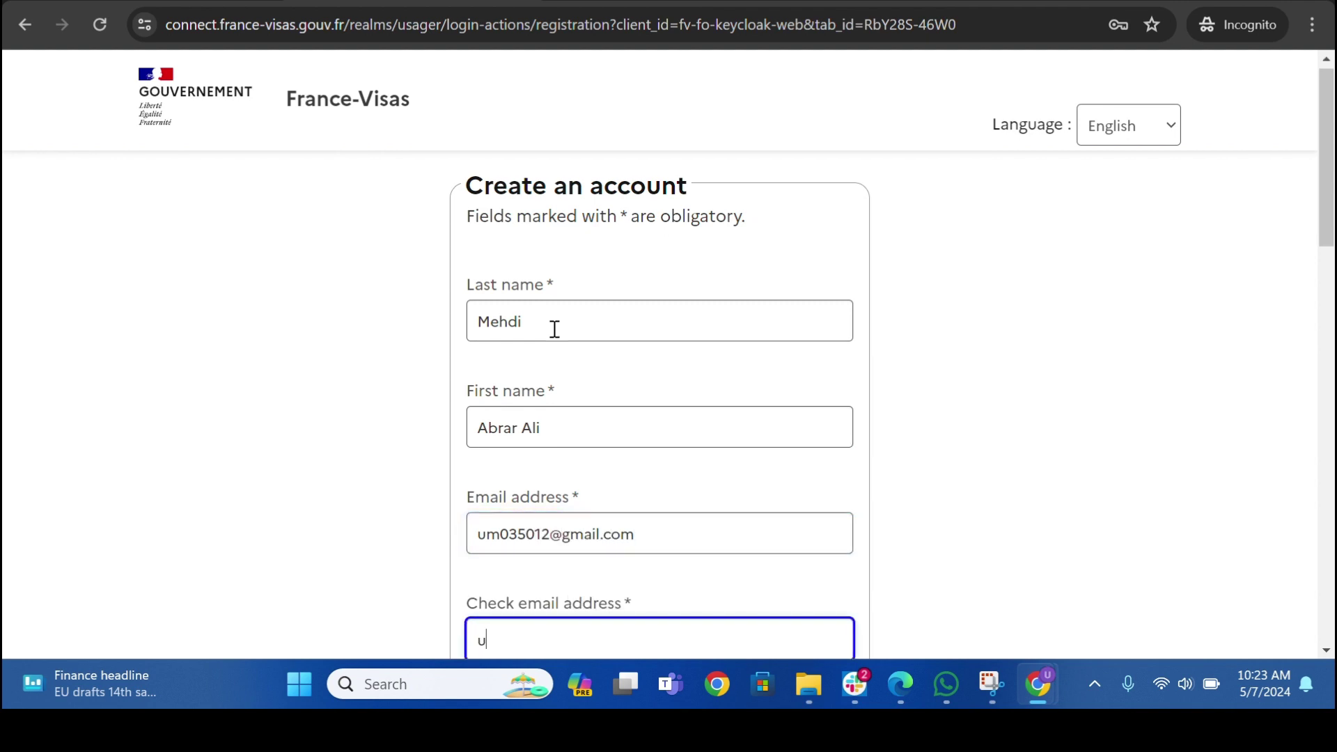
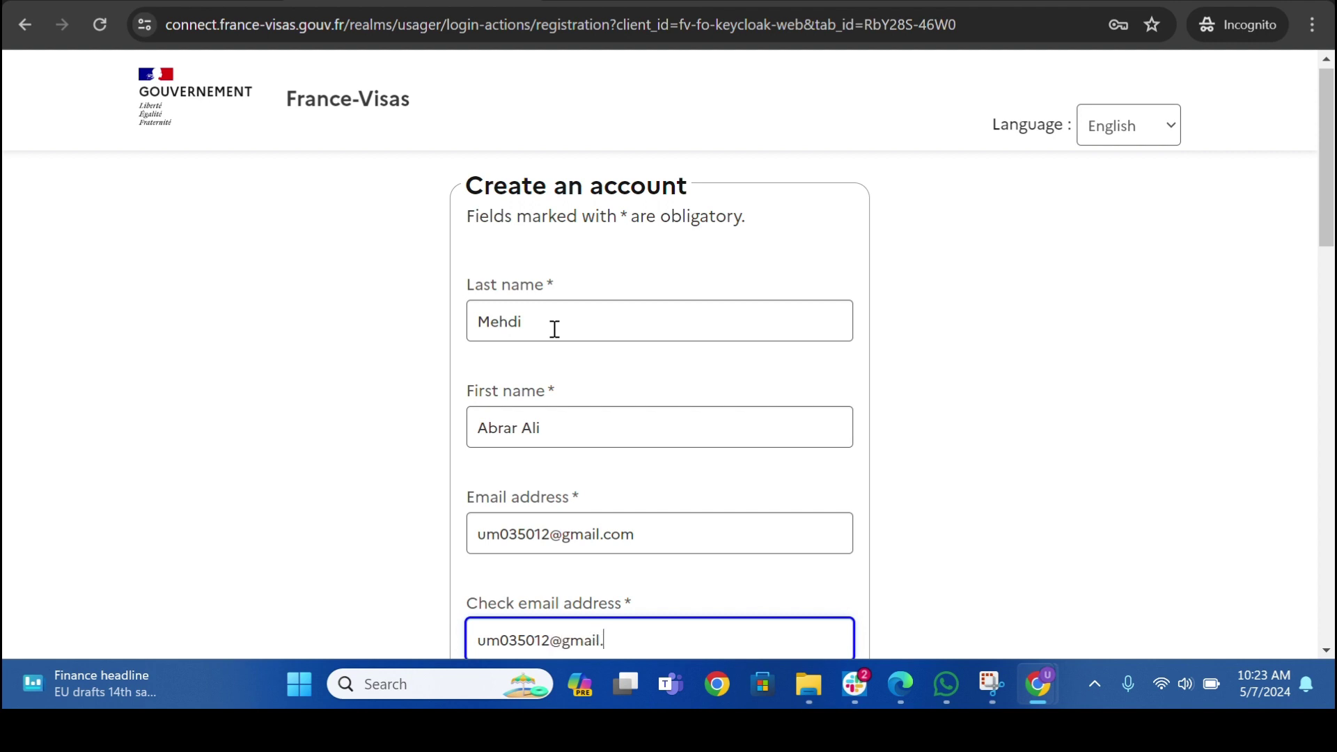
# - Choose English as the application language and enter and confirm the account password
pyautogui.scroll(-4, 543, 348)
pyautogui.scroll(4, 532, 300)
pyautogui.scroll(-4, 549, 511)
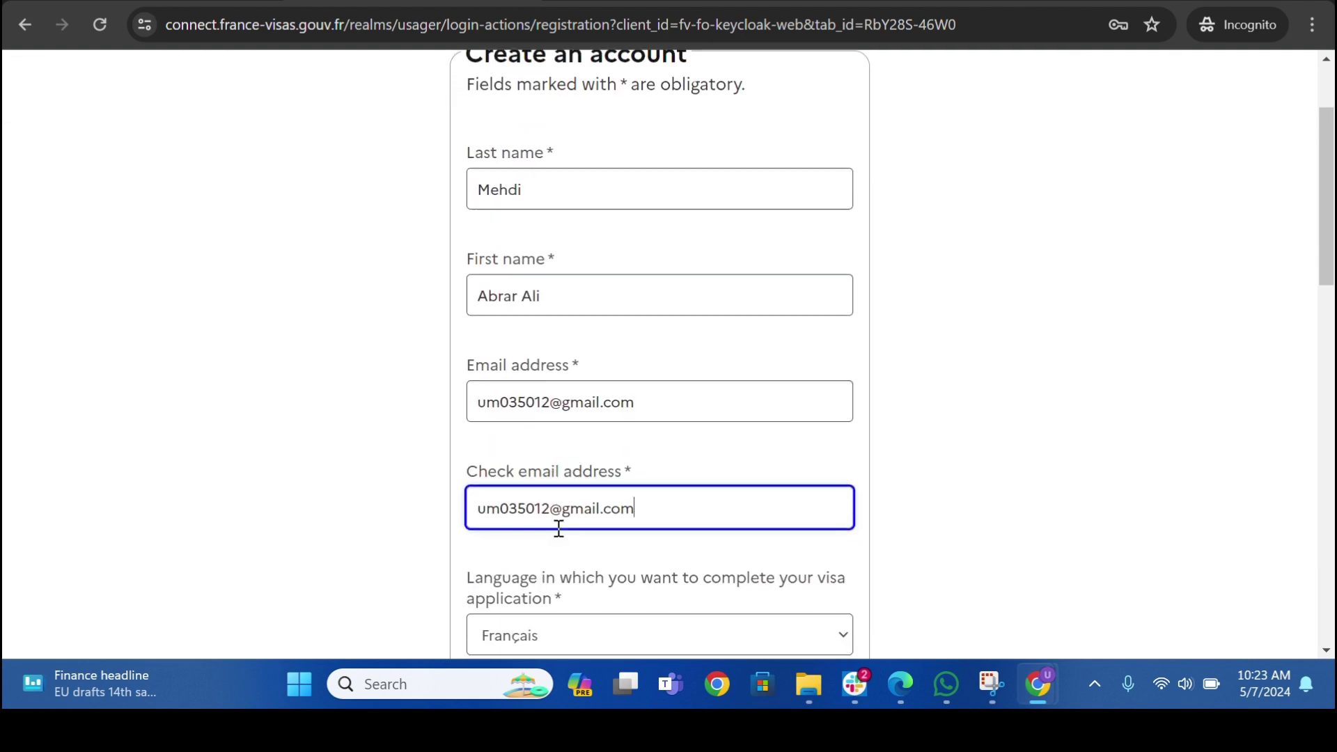
pyautogui.click(548, 473)
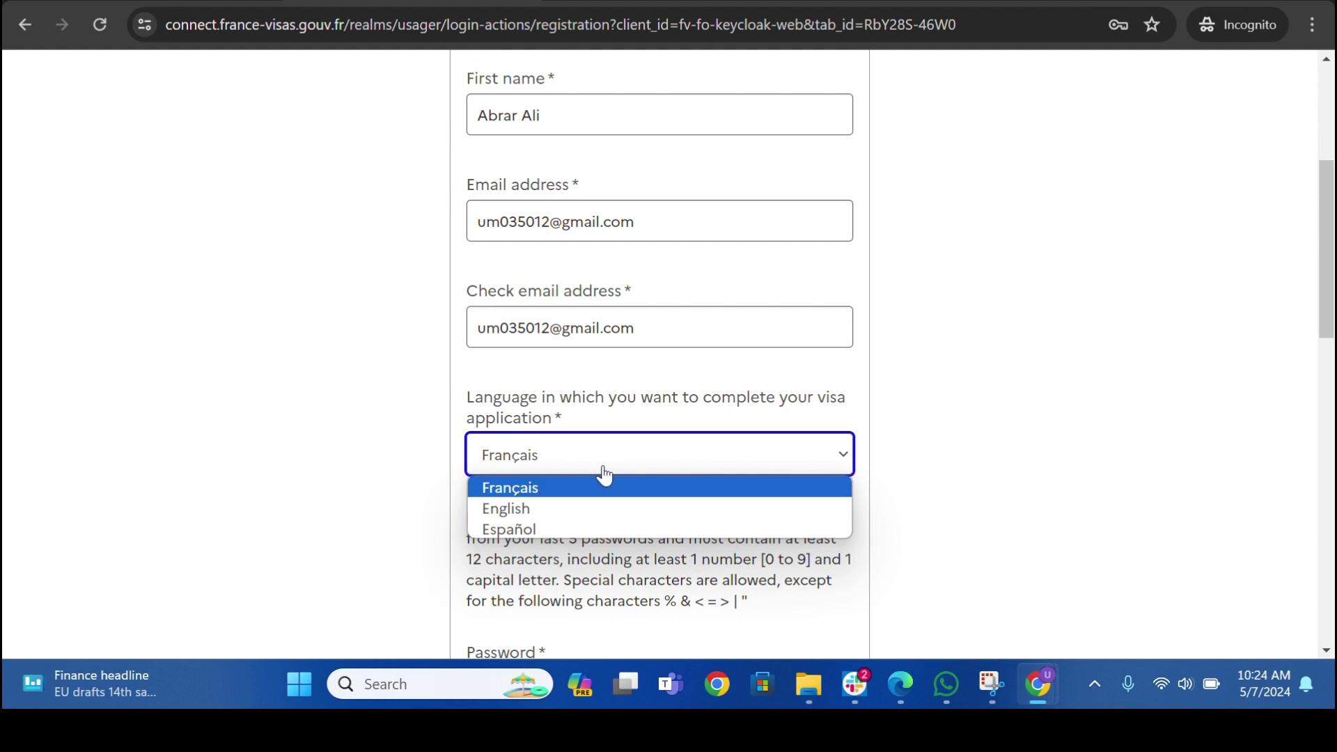
pyautogui.click(534, 508)
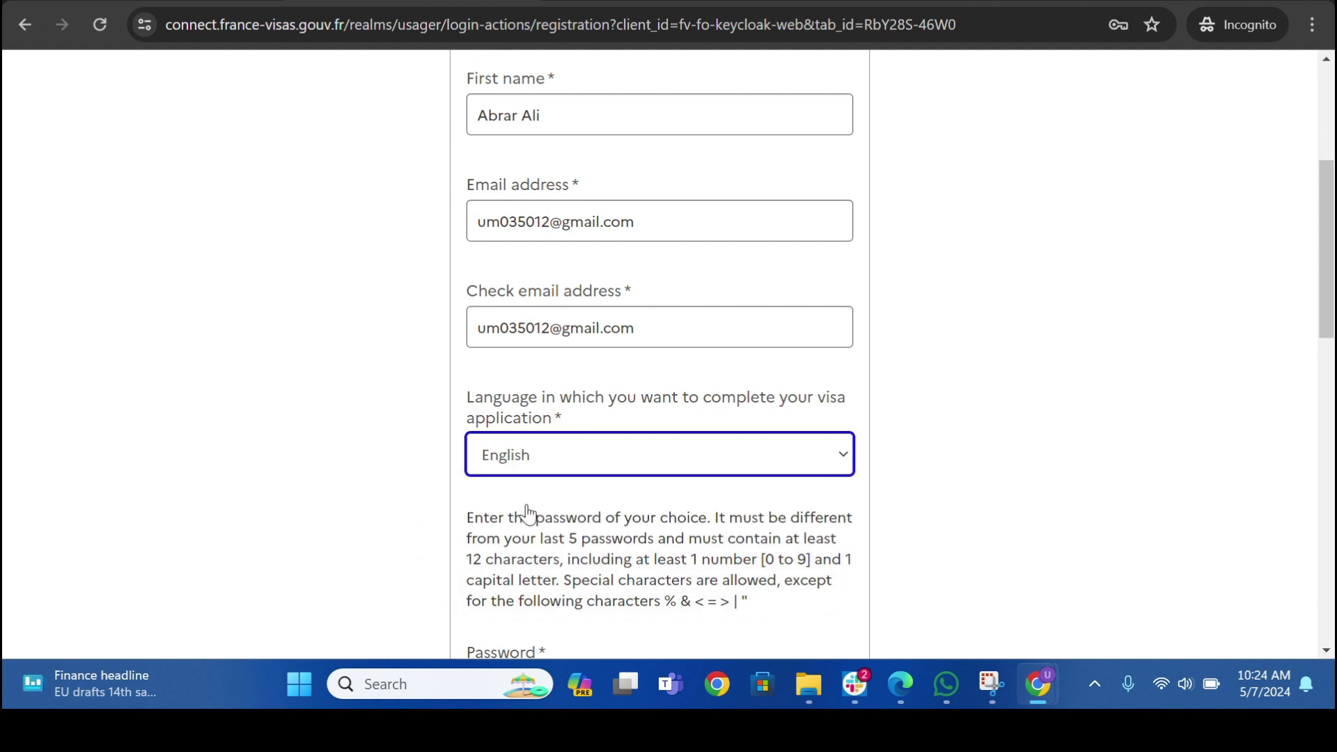
pyautogui.scroll(-3, 550, 494)
pyautogui.click(527, 495)
pyautogui.write('****')
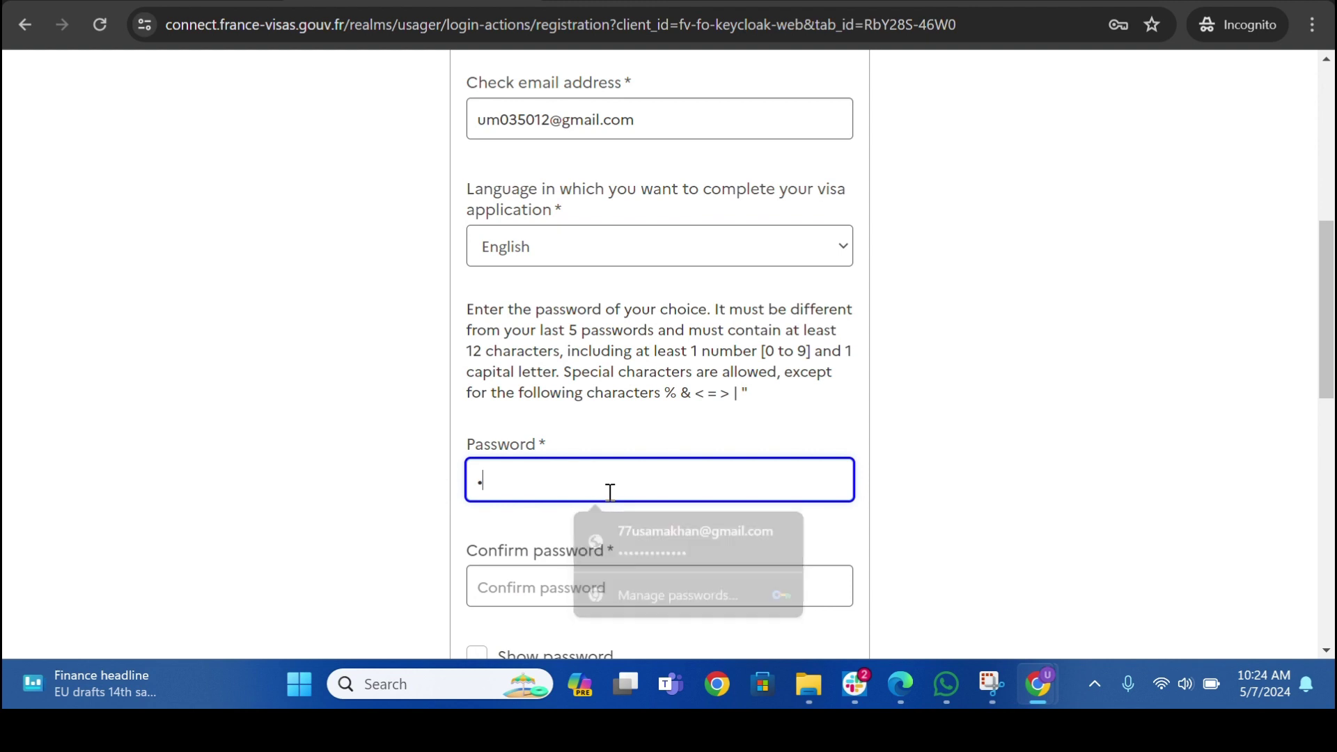
pyautogui.write('*********')
pyautogui.press('Tab')
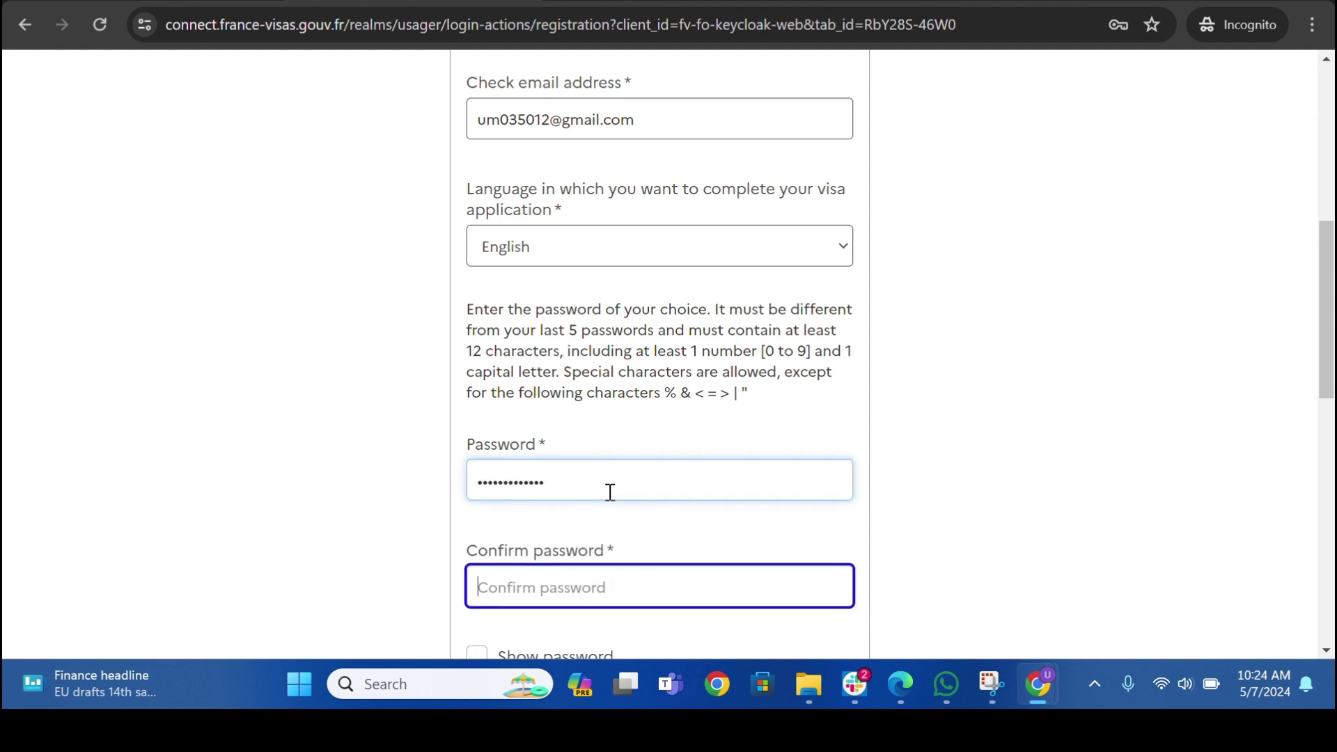
pyautogui.write('***')
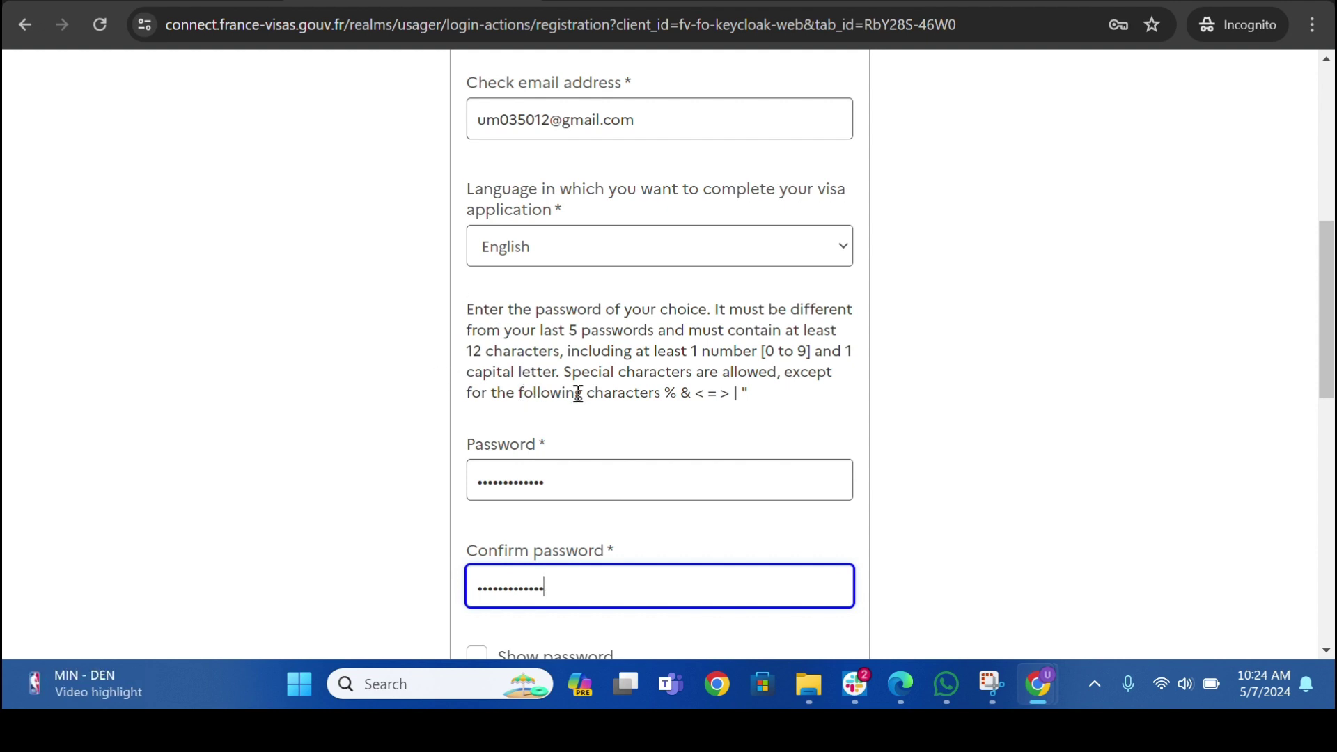
# - Enter the captcha verification text and submit the account registration
pyautogui.scroll(-3, 616, 416)
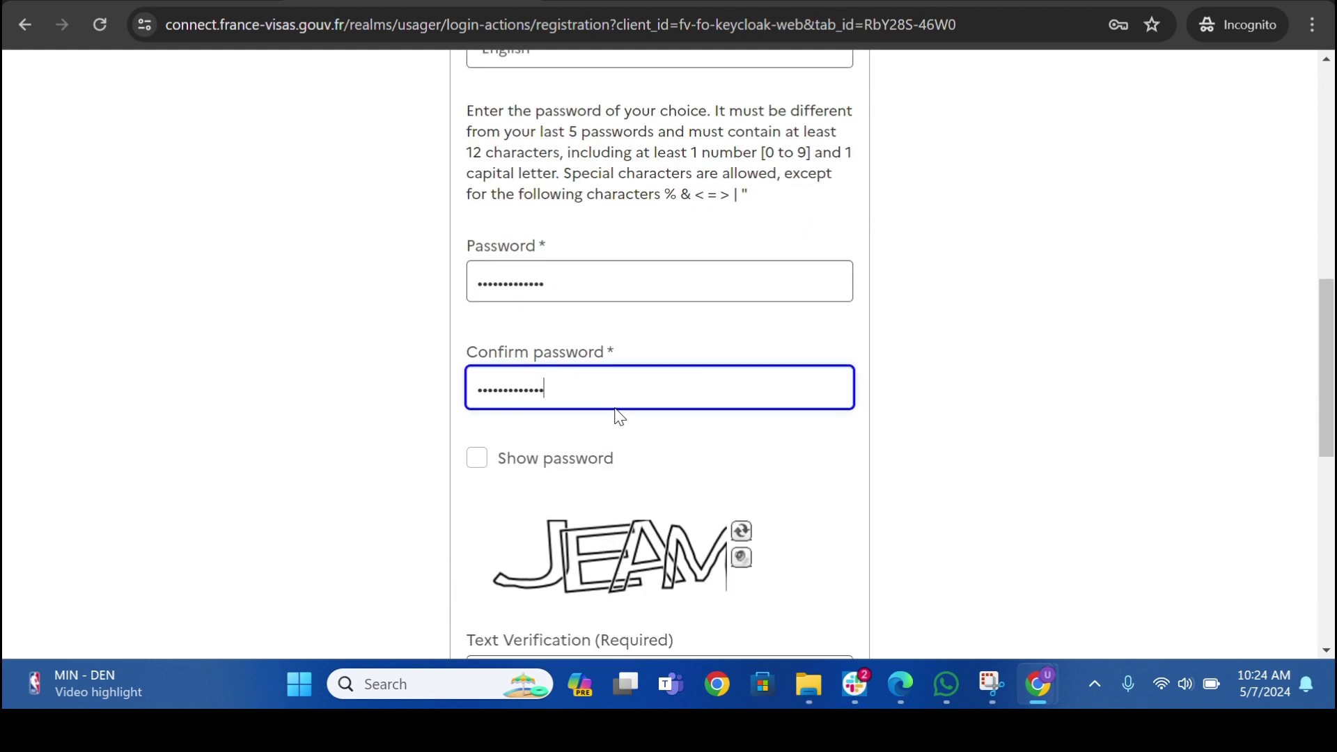
pyautogui.scroll(-3, 511, 501)
pyautogui.click(537, 455)
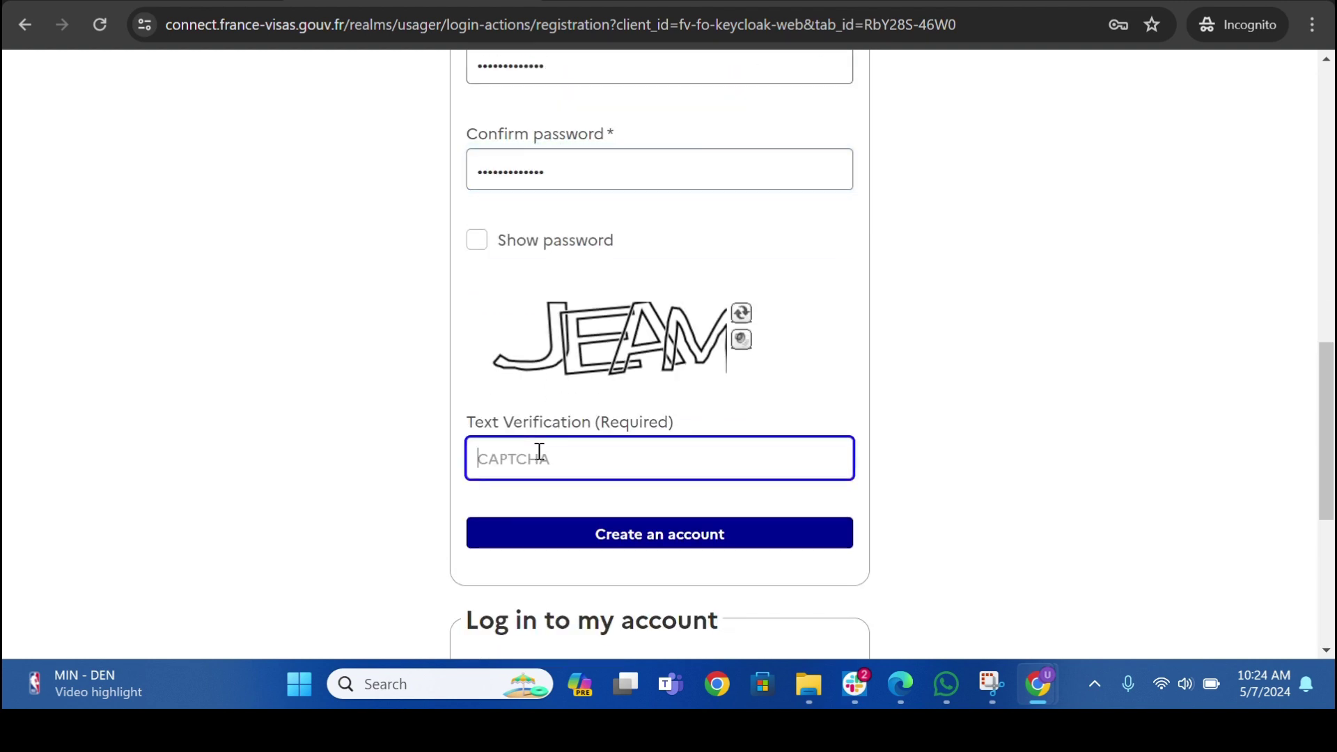
pyautogui.write('JEAM')
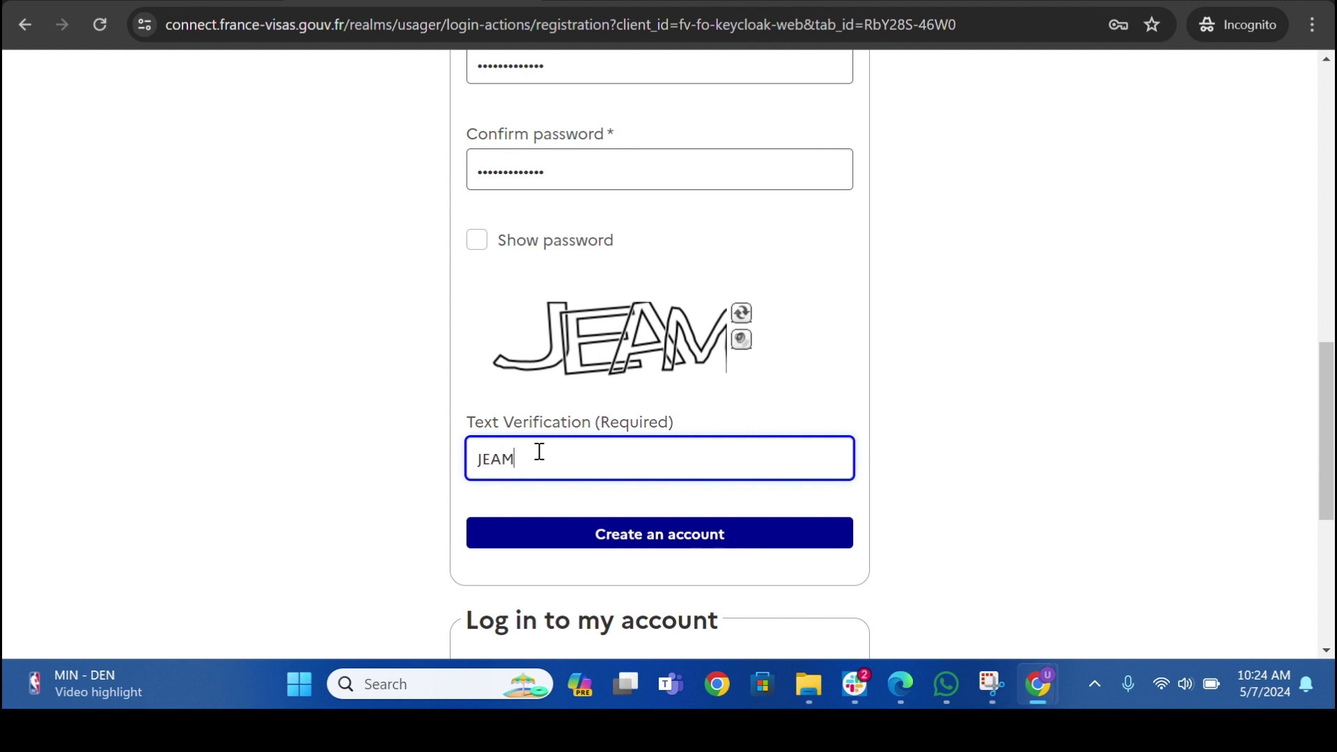
pyautogui.click(633, 542)
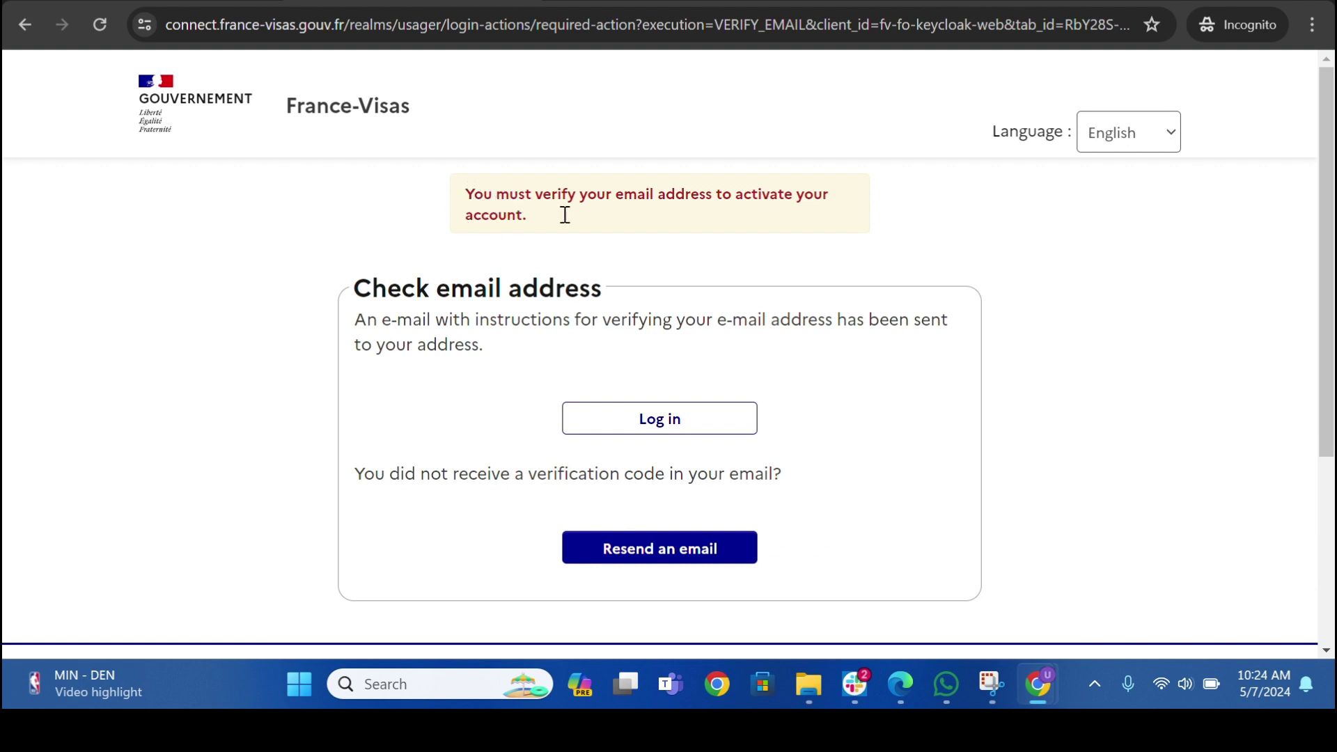
# - In Gmail's Updates tab, open the France-Visas noreply e-mail and follow its 'Confirmer adresse mail' link
pyautogui.moveTo(1031, 690)
pyautogui.click(937, 587)
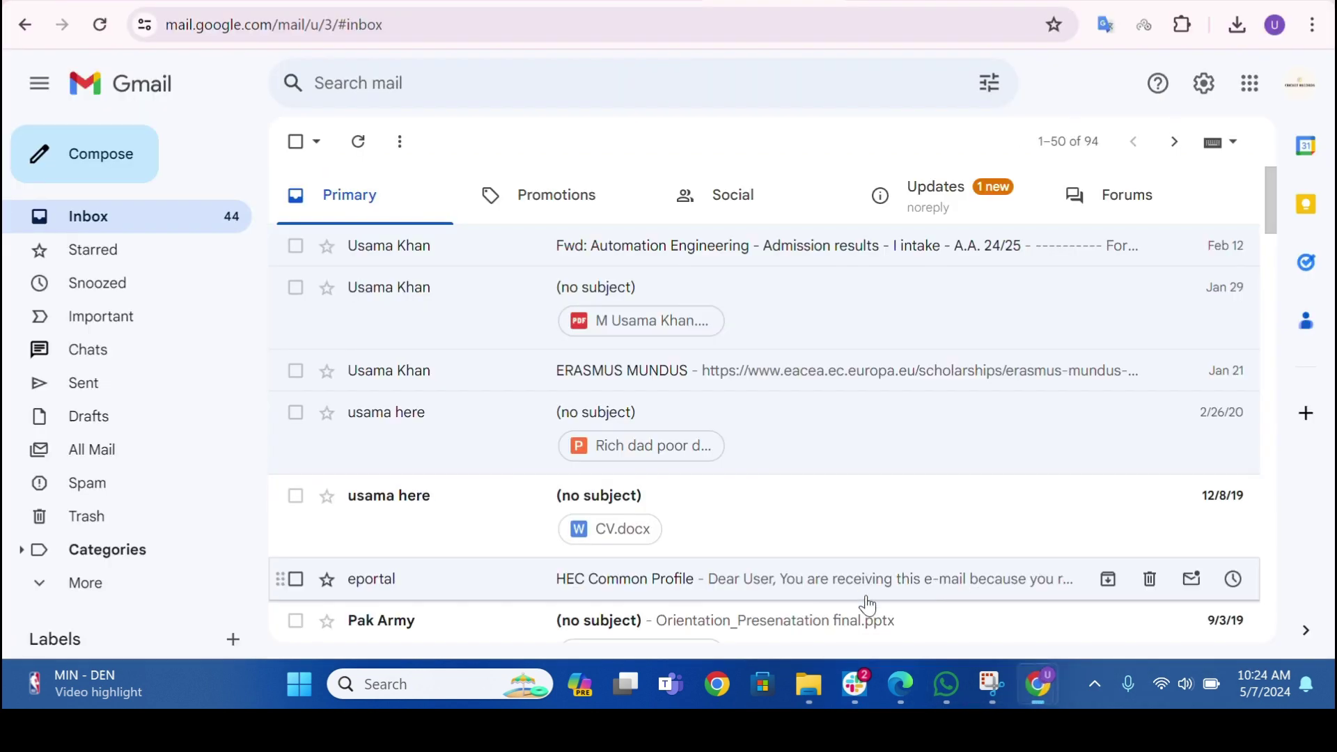
pyautogui.click(951, 214)
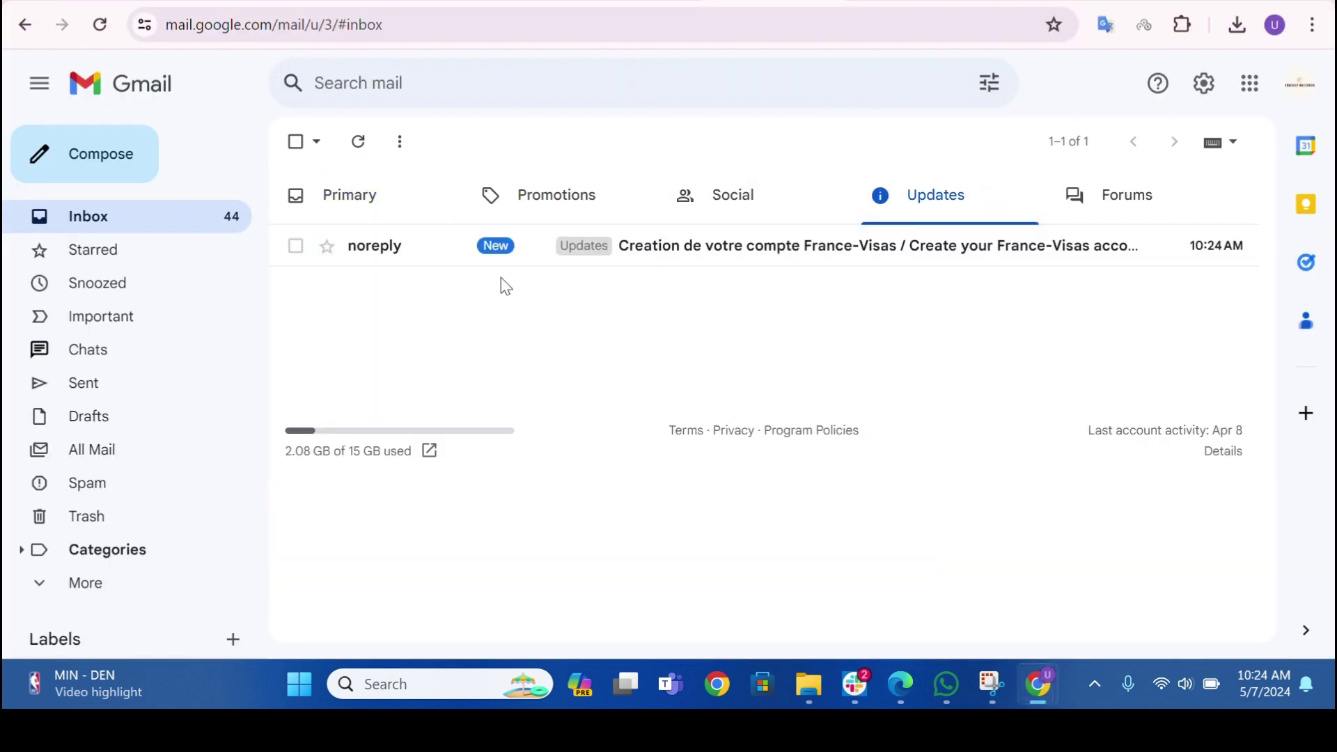
pyautogui.click(661, 256)
pyautogui.scroll(-3, 613, 299)
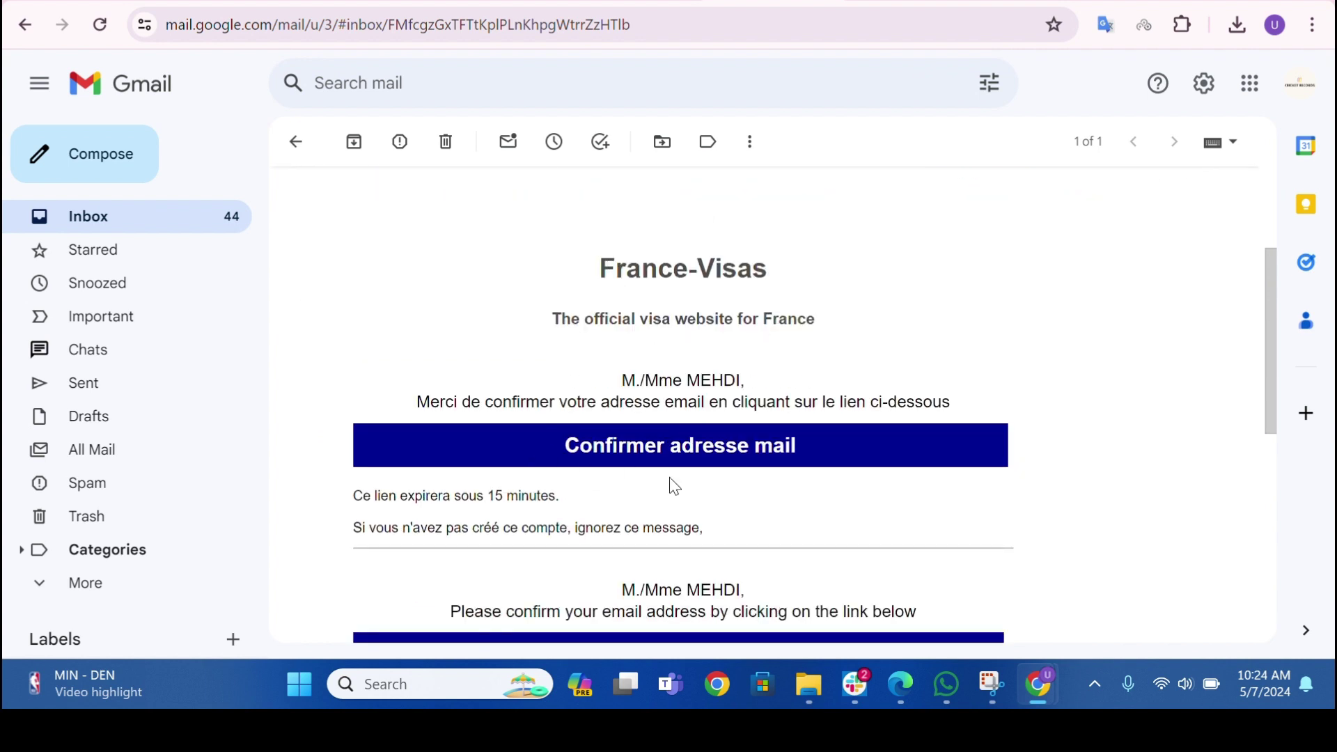
pyautogui.click(670, 446)
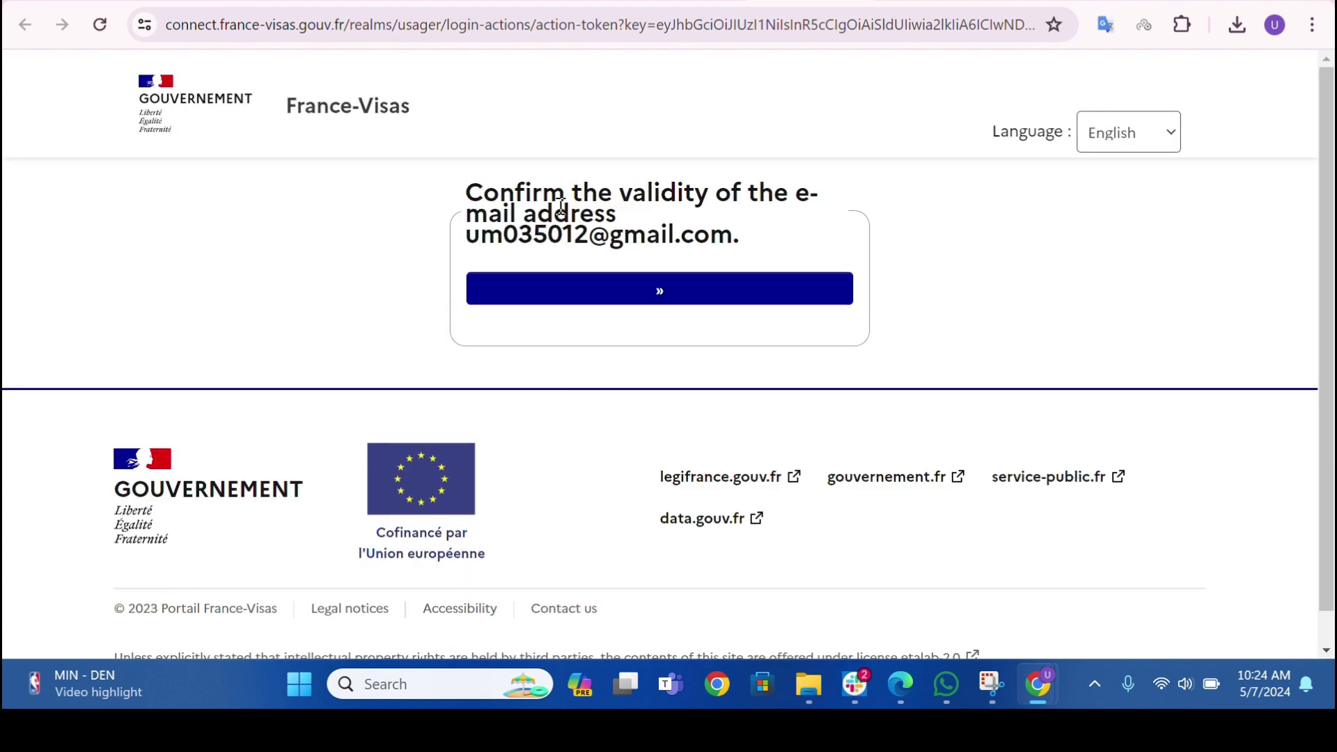
# - Confirm the e-mail address is valid and return to France-Visas
pyautogui.click(649, 284)
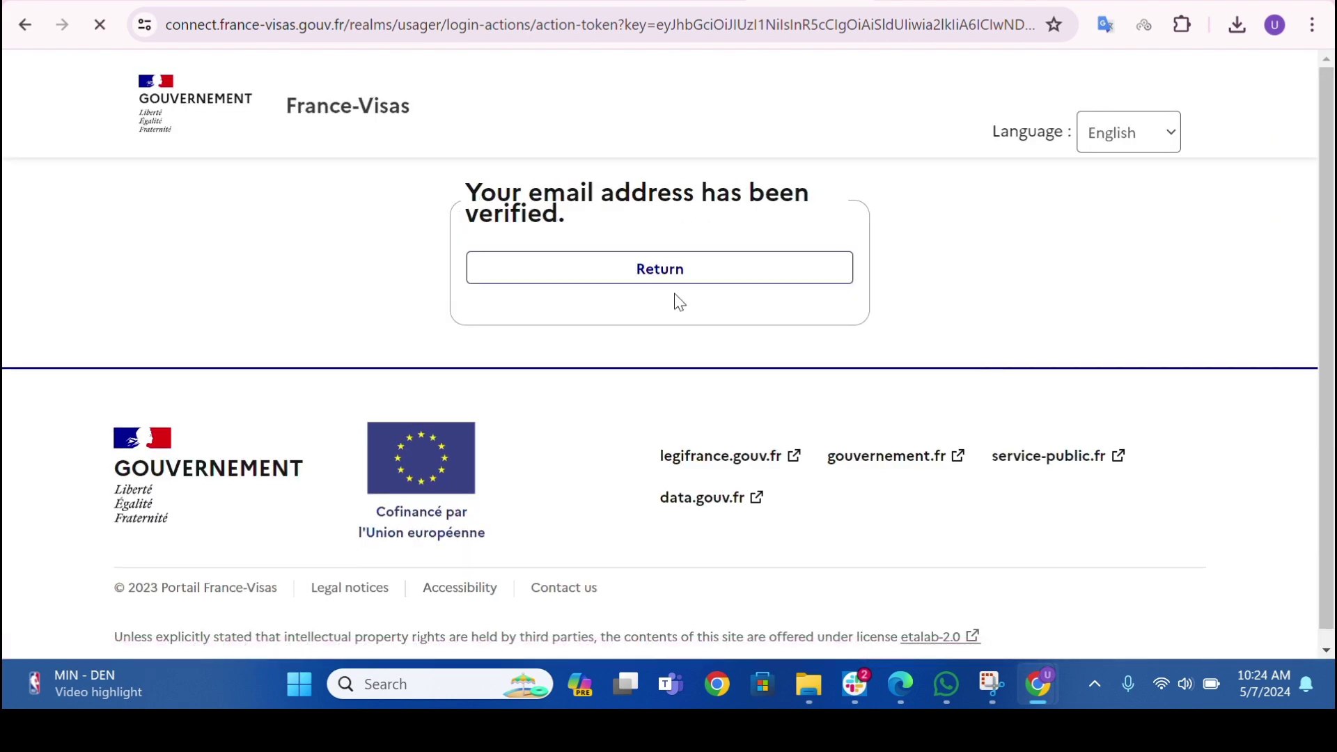
pyautogui.moveTo(462, 182); pyautogui.dragTo(576, 220)
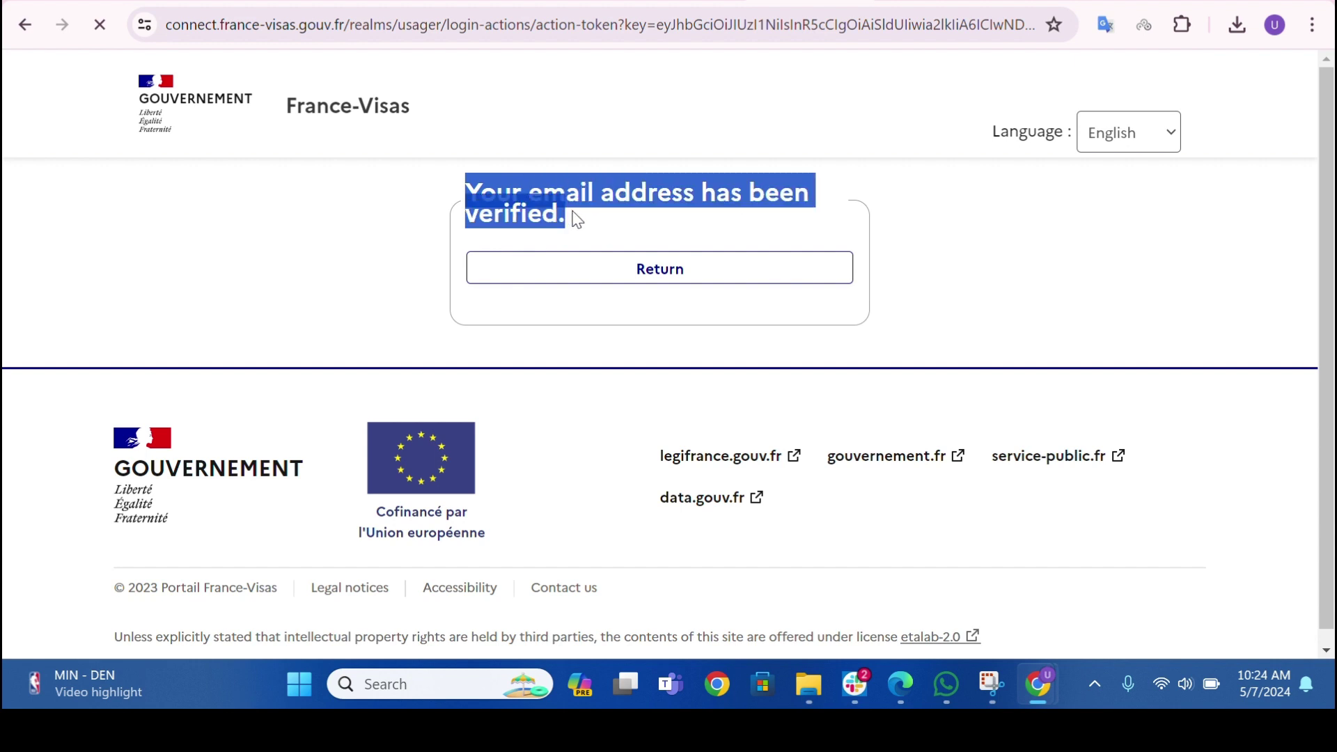
pyautogui.click(579, 225)
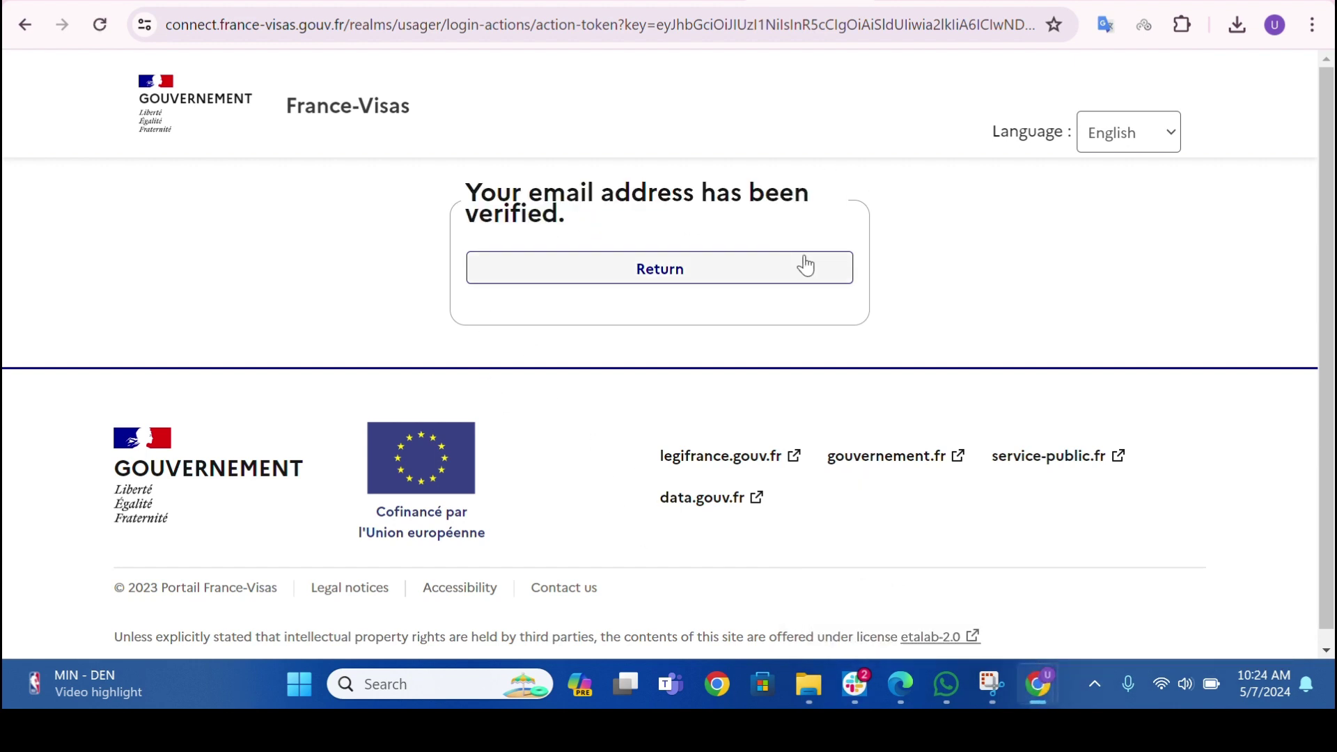
pyautogui.click(725, 280)
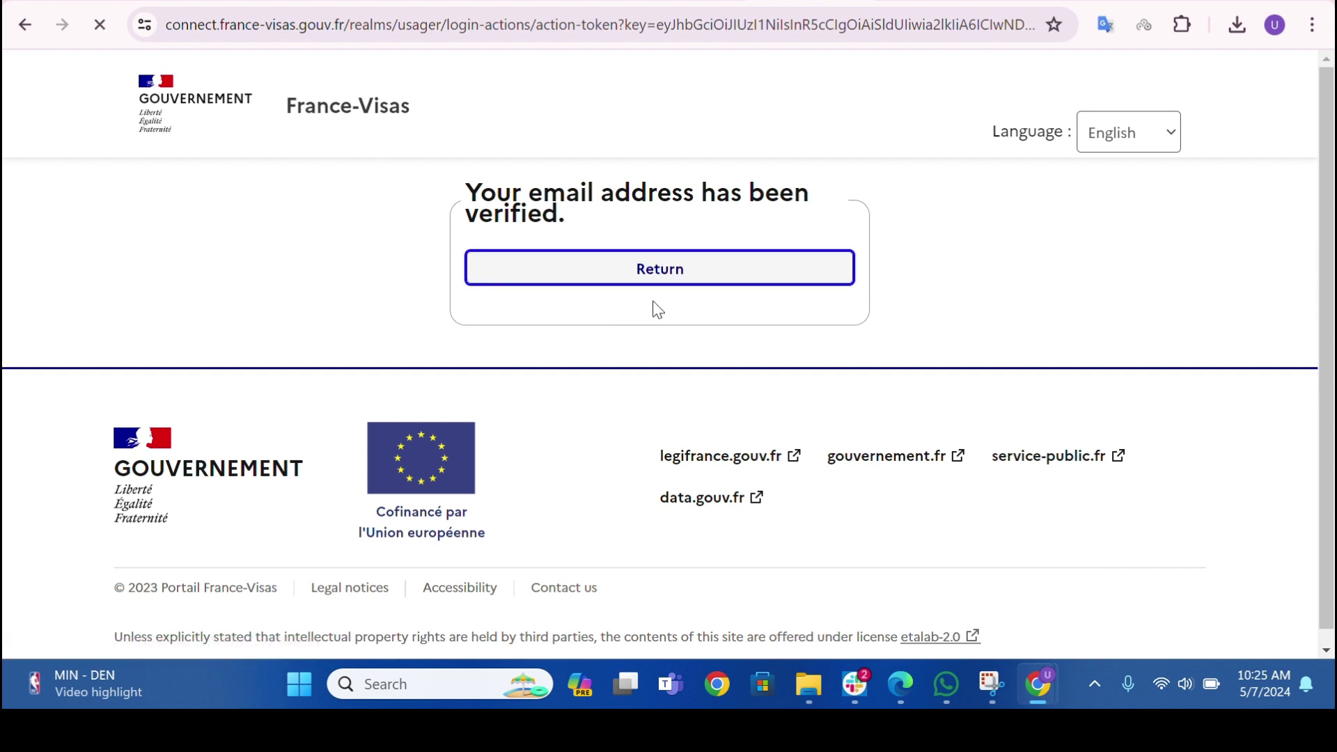
# - Log in with the account's e-mail address and password
pyautogui.click(588, 348)
pyautogui.tripleClick(564, 353)
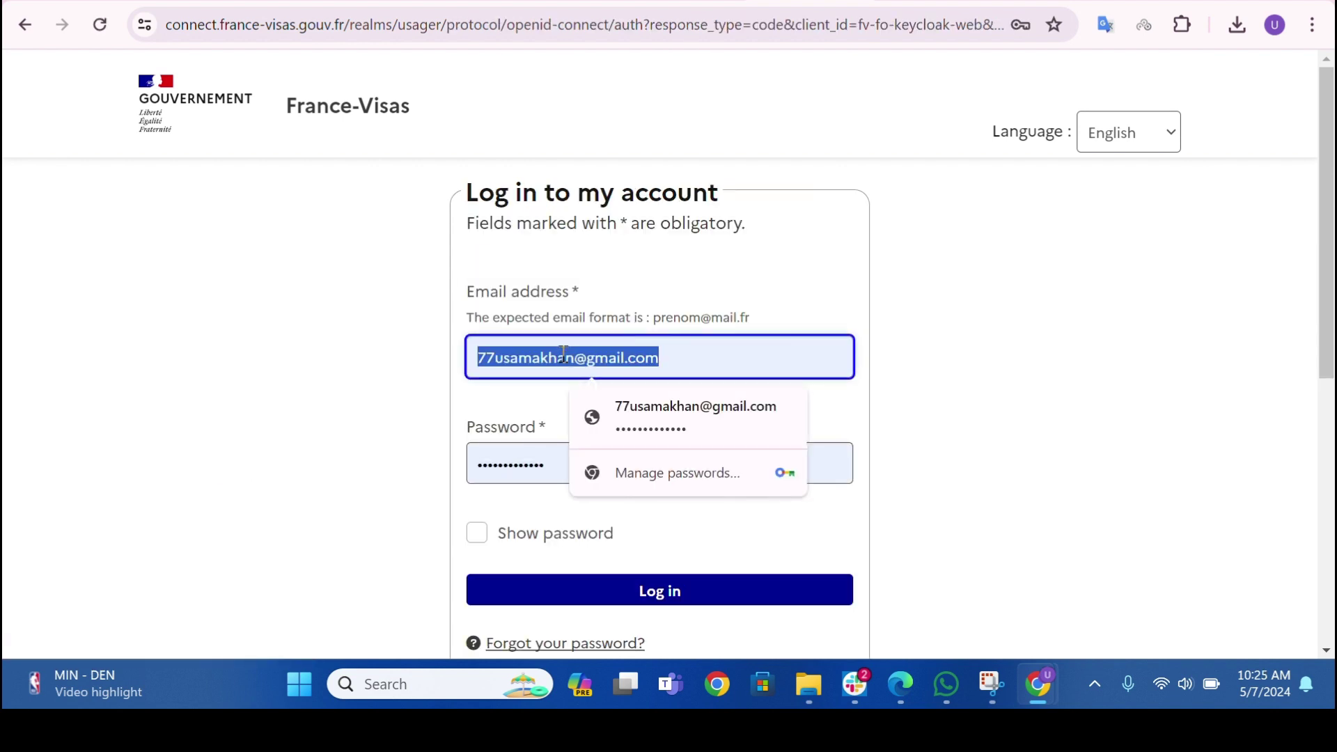
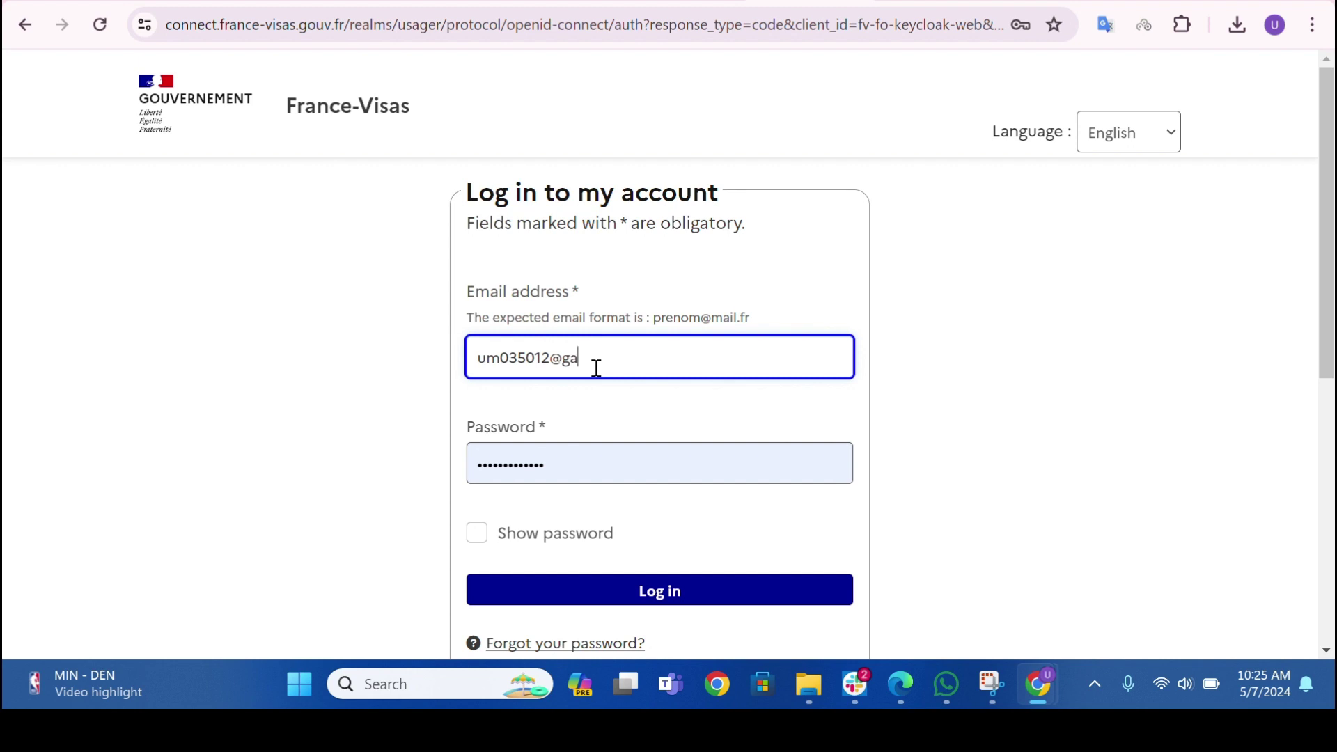
pyautogui.press('Tab')
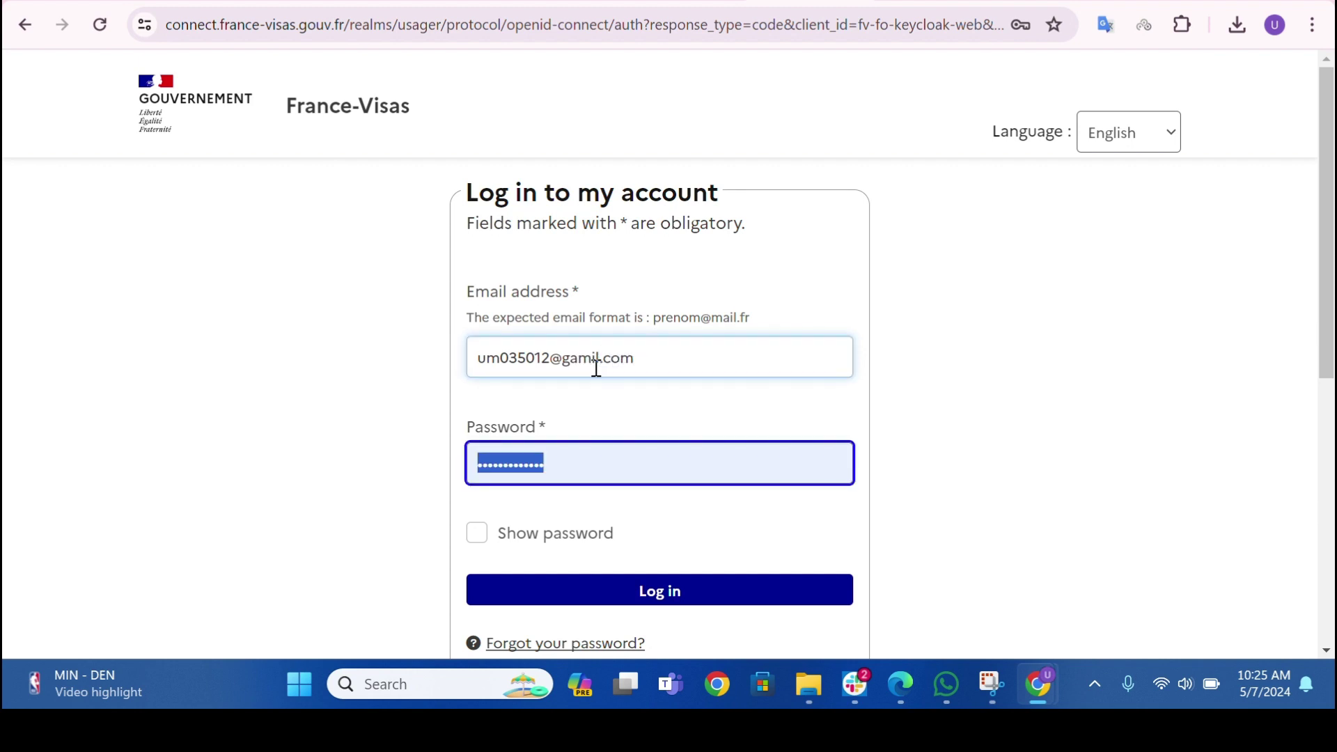
pyautogui.write('•')
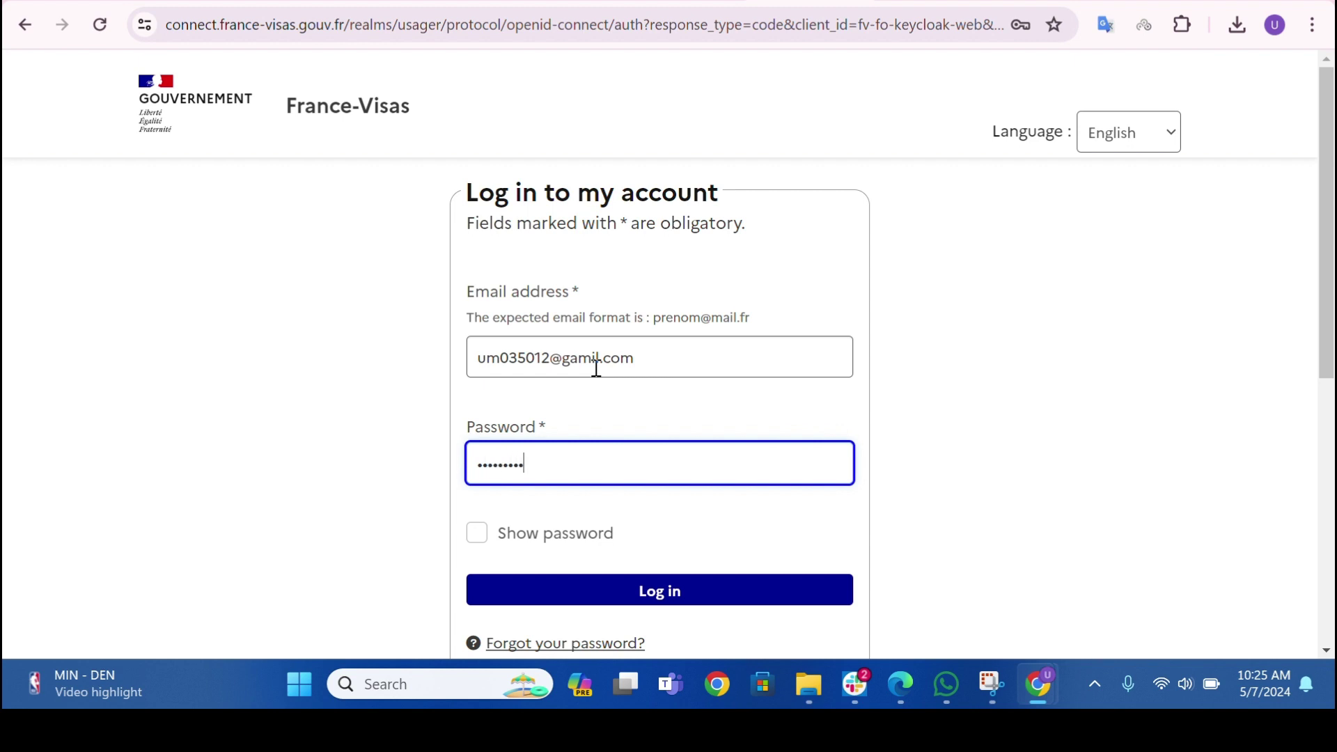
pyautogui.press('Return')
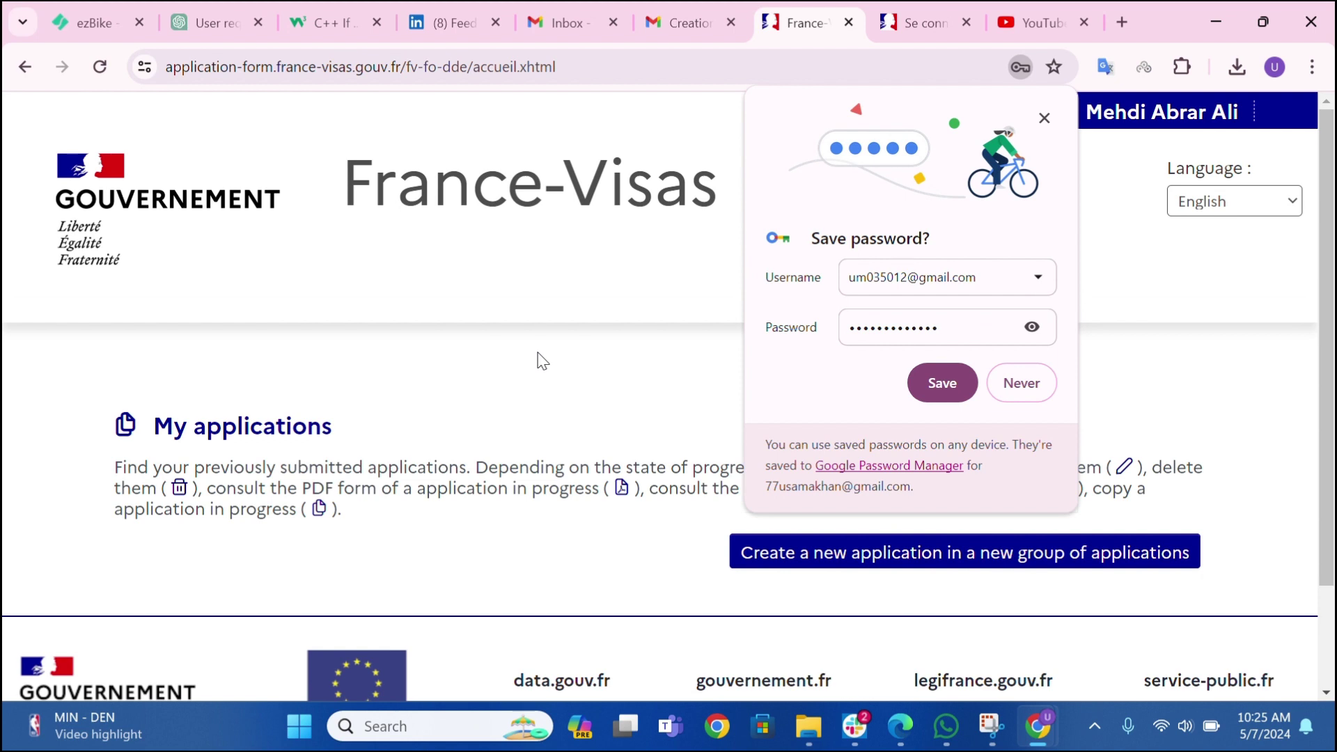
# - Save the login password in Chrome and create a new application in a new group of applications
pyautogui.click(937, 383)
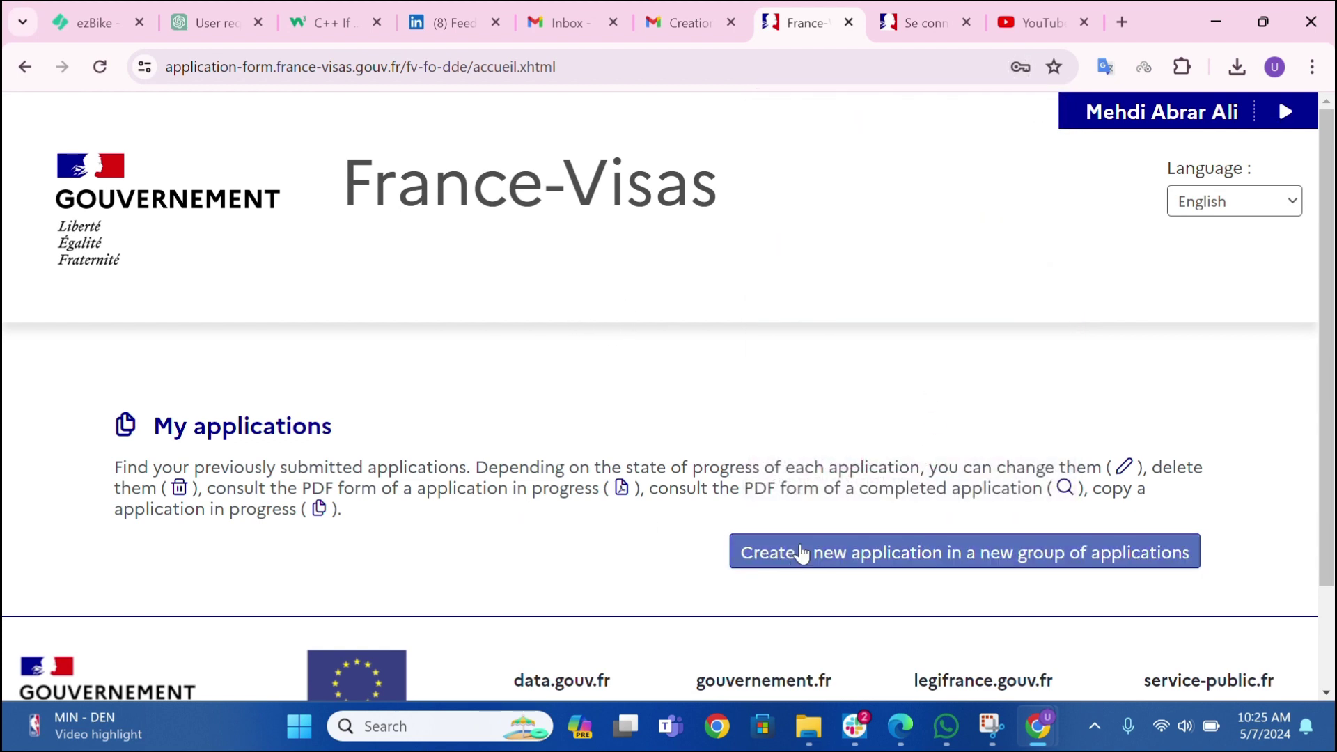
pyautogui.click(797, 557)
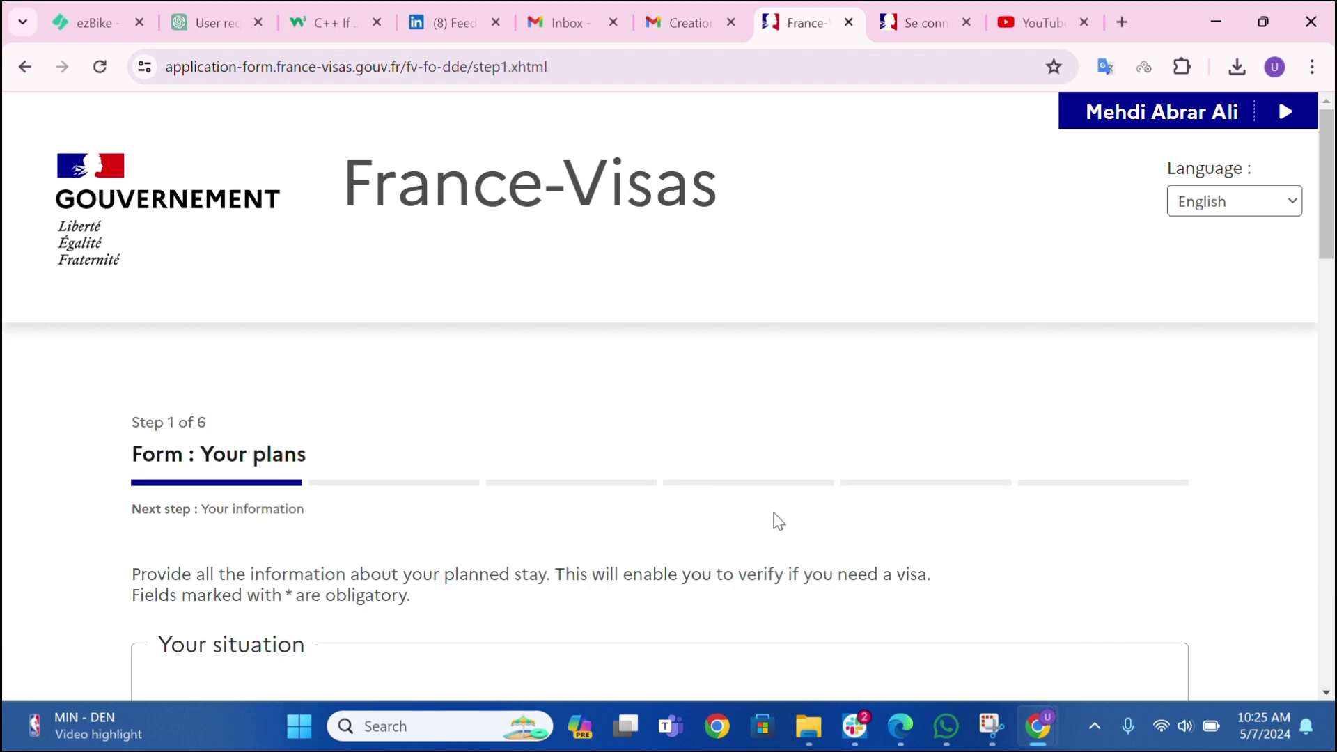
pyautogui.scroll(-5, 621, 480)
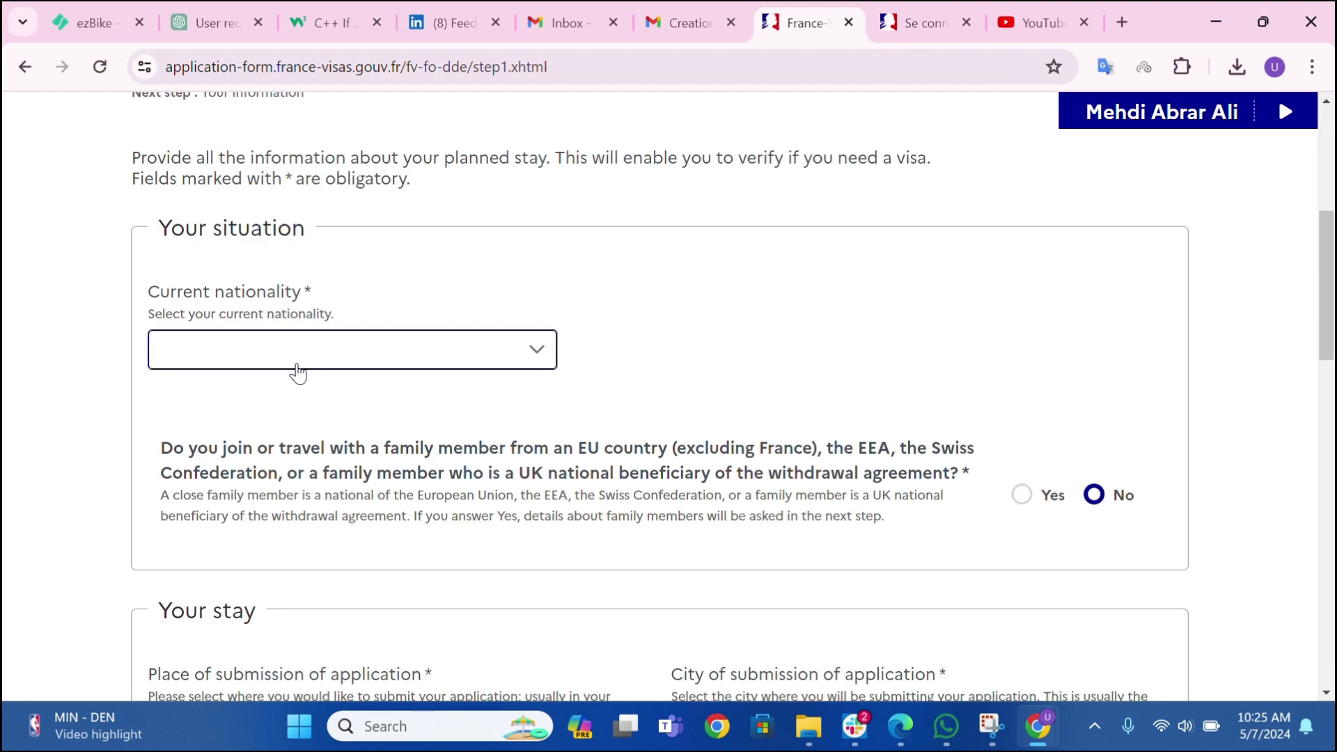
# - Choose Pakistani as the current nationality on the Your plans form
pyautogui.scroll(1, 295, 373)
pyautogui.click(257, 455)
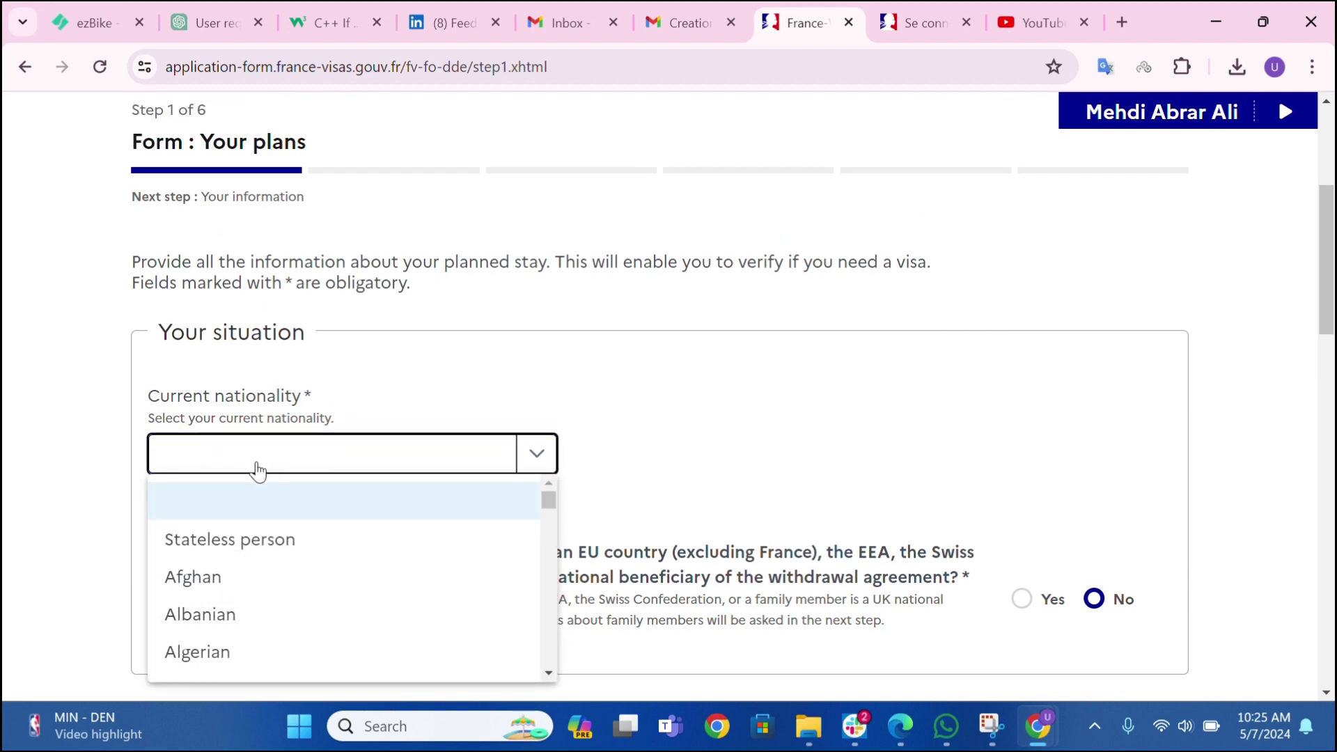
pyautogui.press('p')
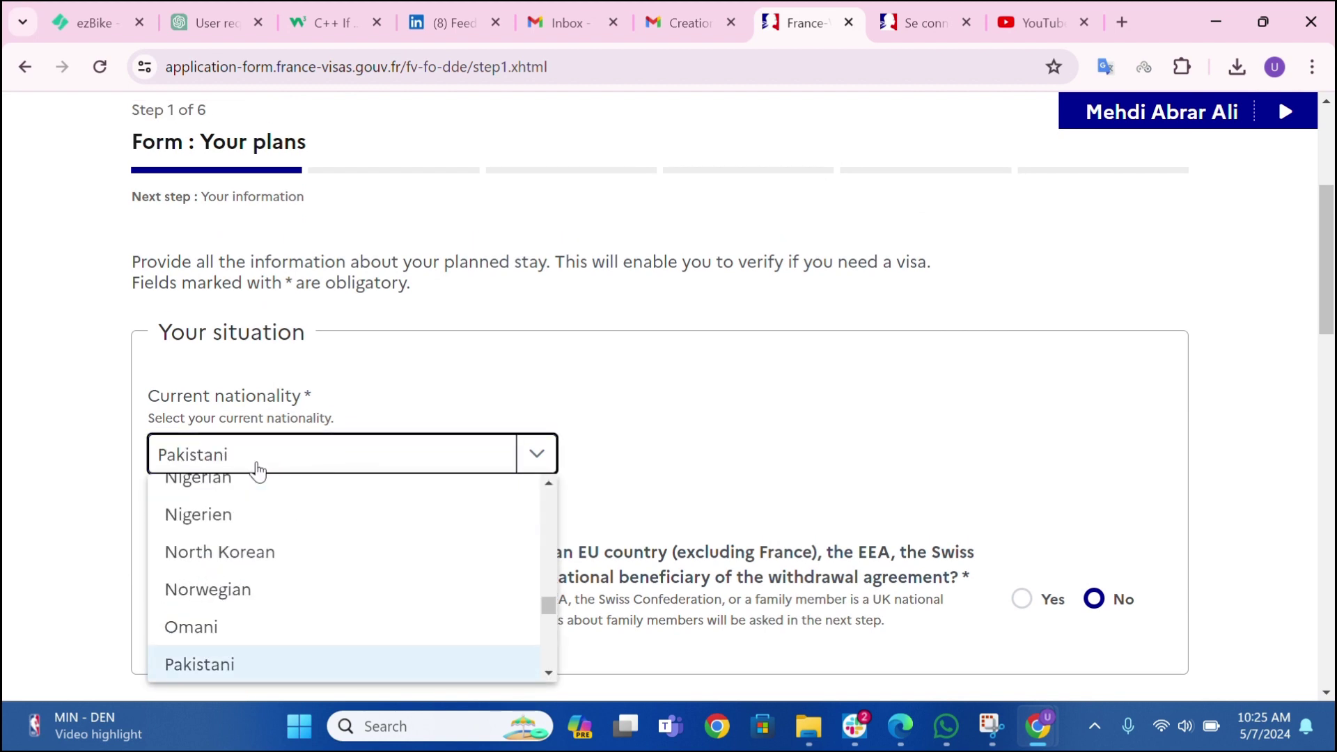
pyautogui.click(257, 465)
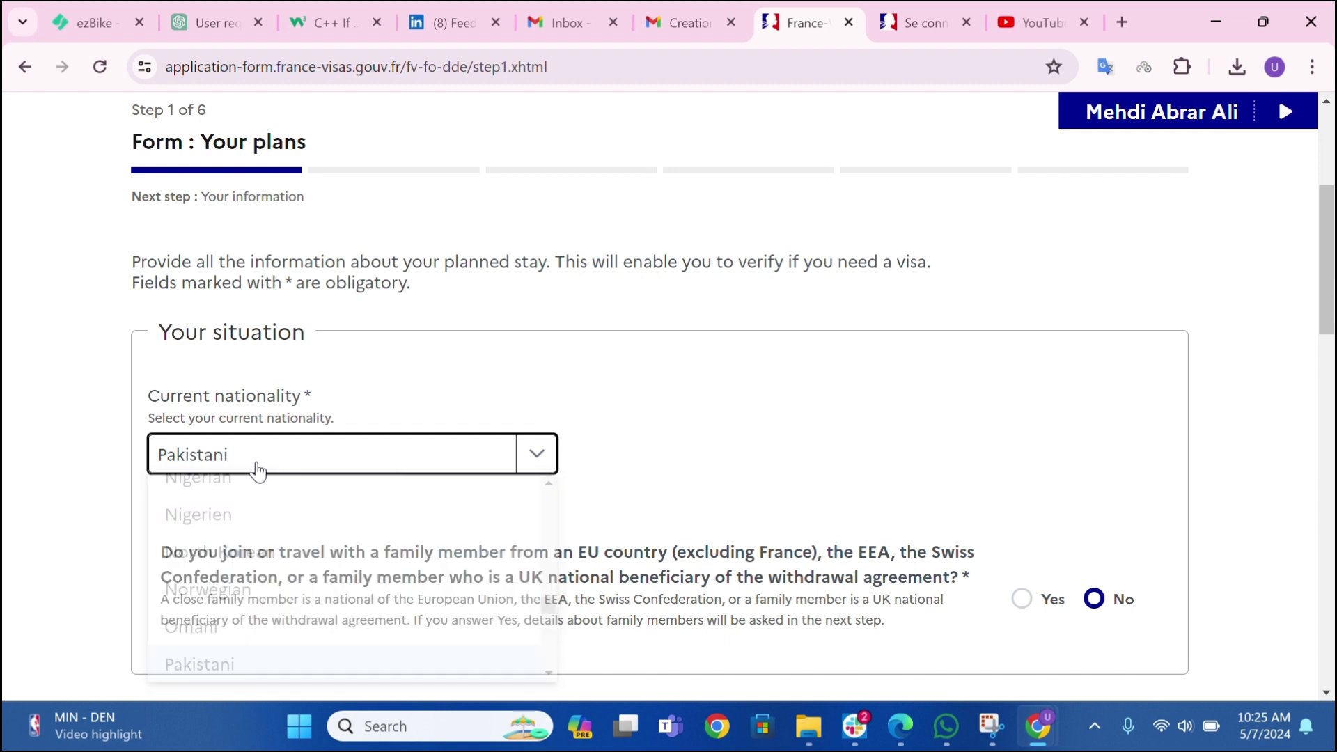
pyautogui.scroll(-3, 334, 390)
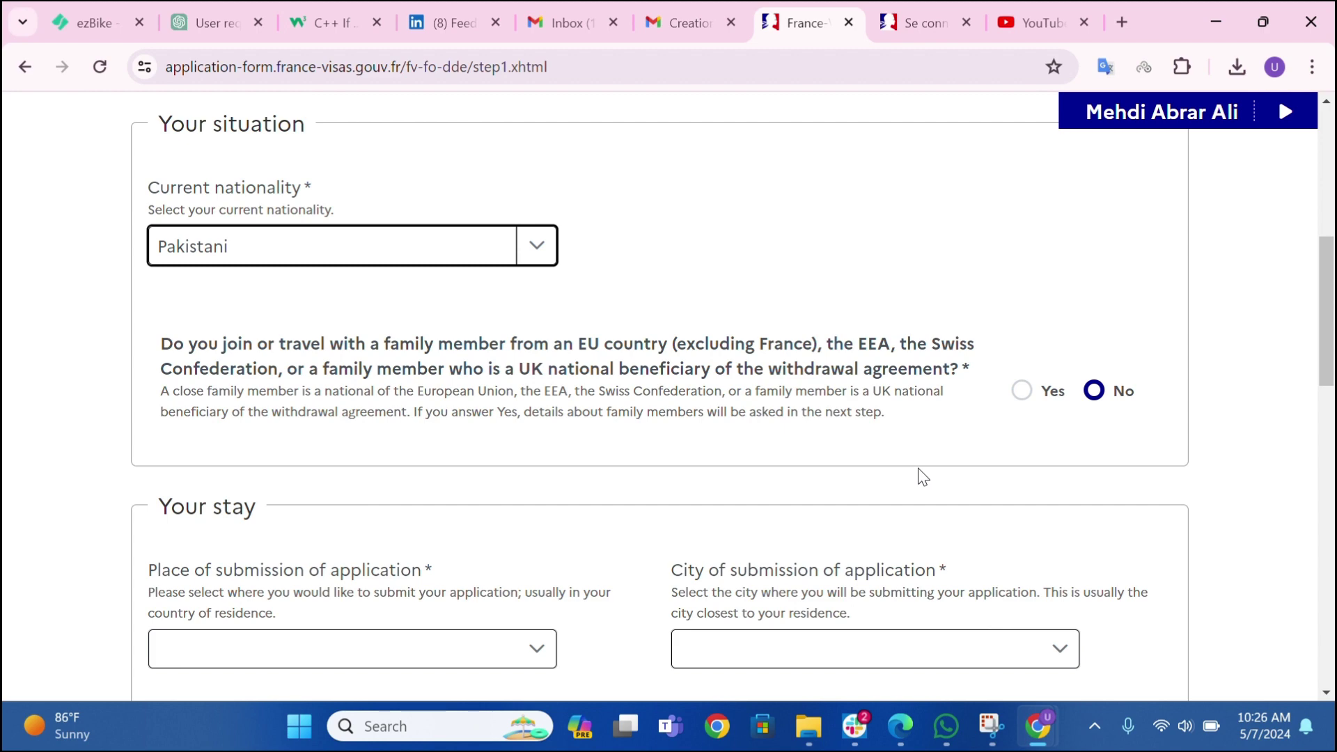
# - Set the place of submission to Pakistan with Islamabad as the city
pyautogui.scroll(-3, 697, 431)
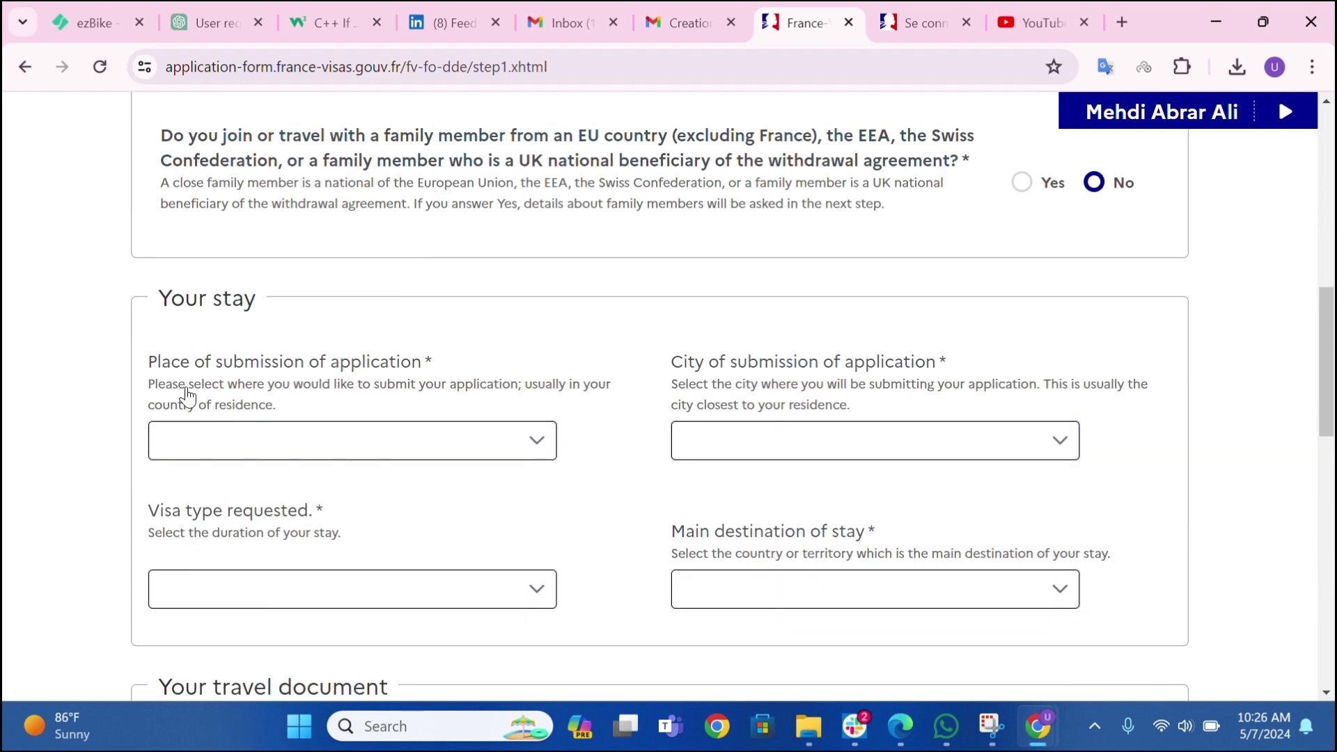
pyautogui.click(262, 445)
pyautogui.write('p')
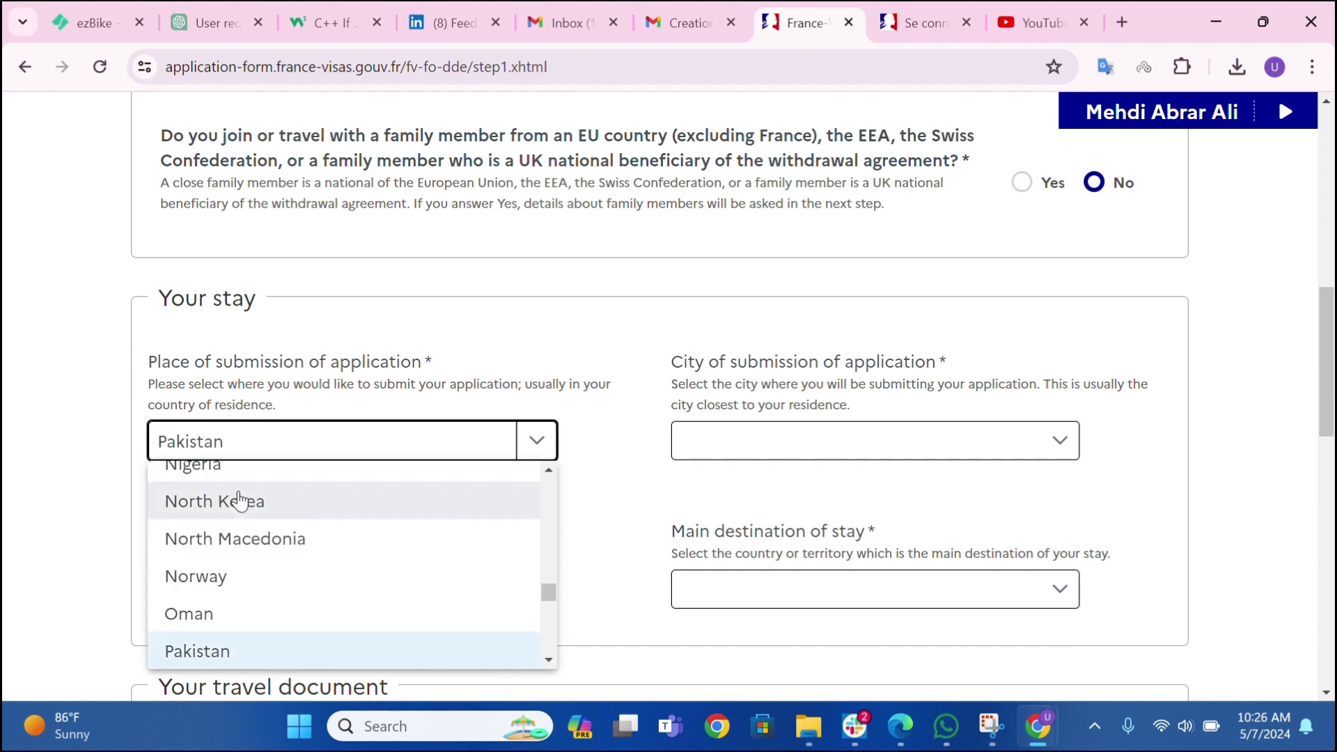
pyautogui.press('Return')
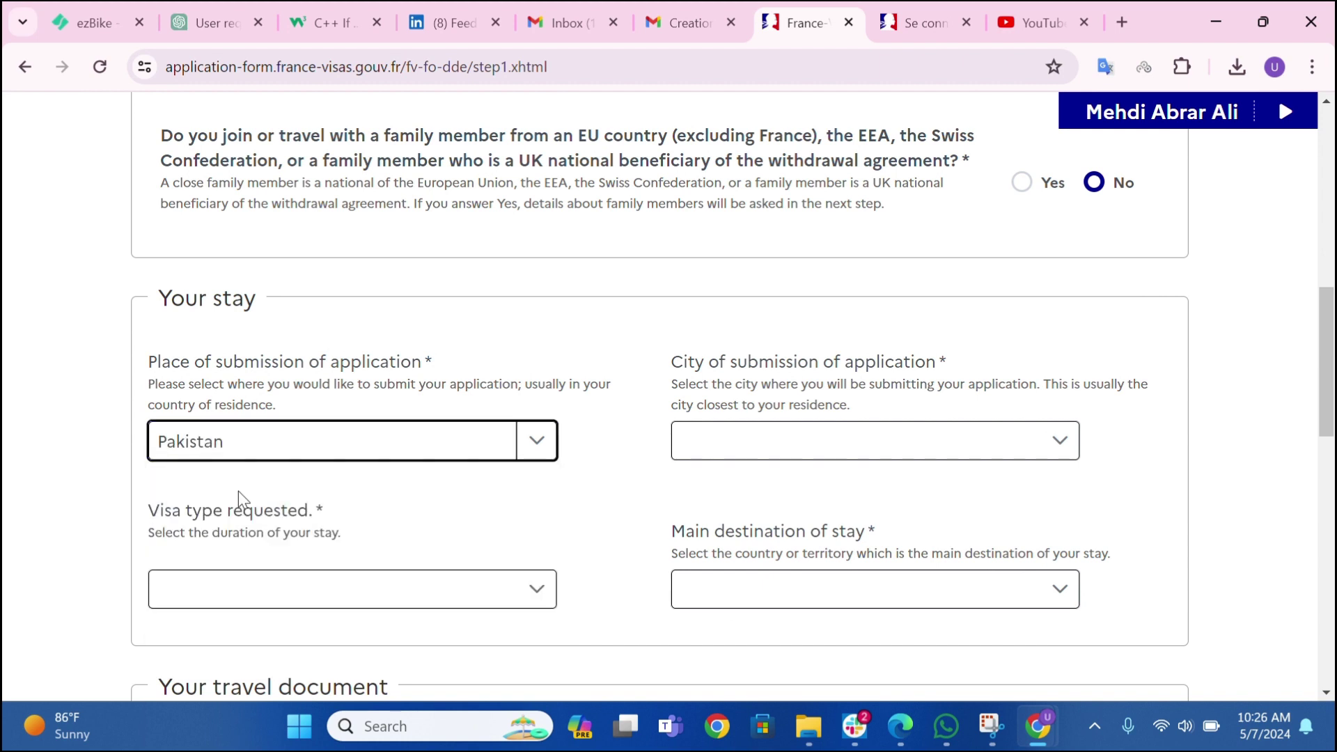
pyautogui.press('Tab')
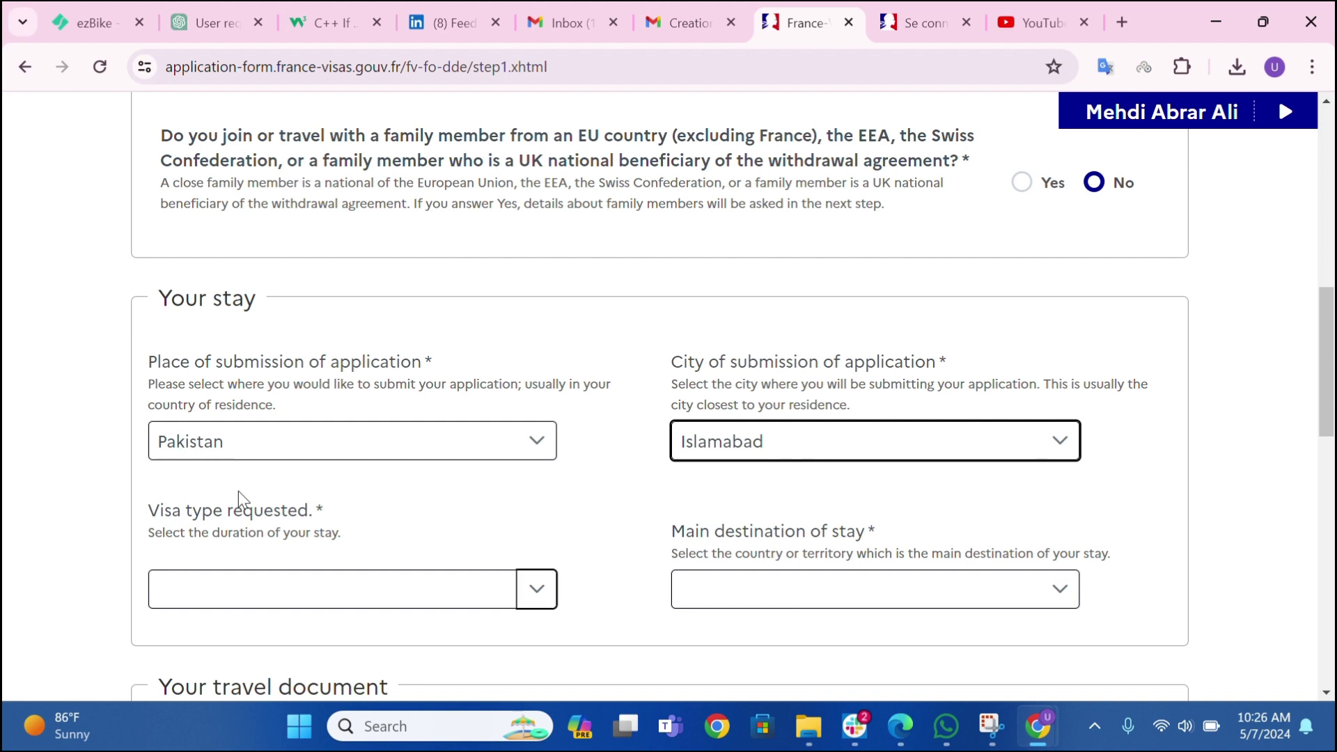
pyautogui.press('Tab')
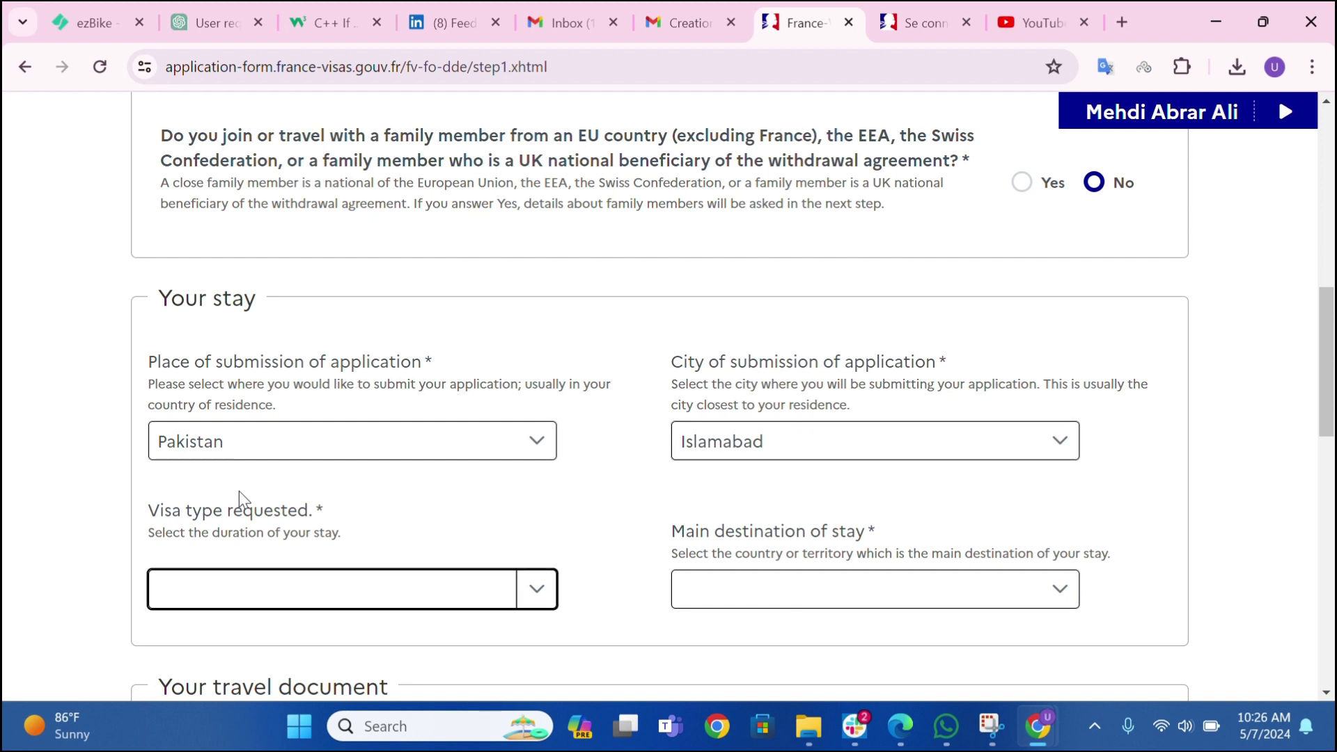
# - Choose Long-stay (> 90 days) as the visa type and France as the main destination
pyautogui.click(390, 606)
pyautogui.click(212, 507)
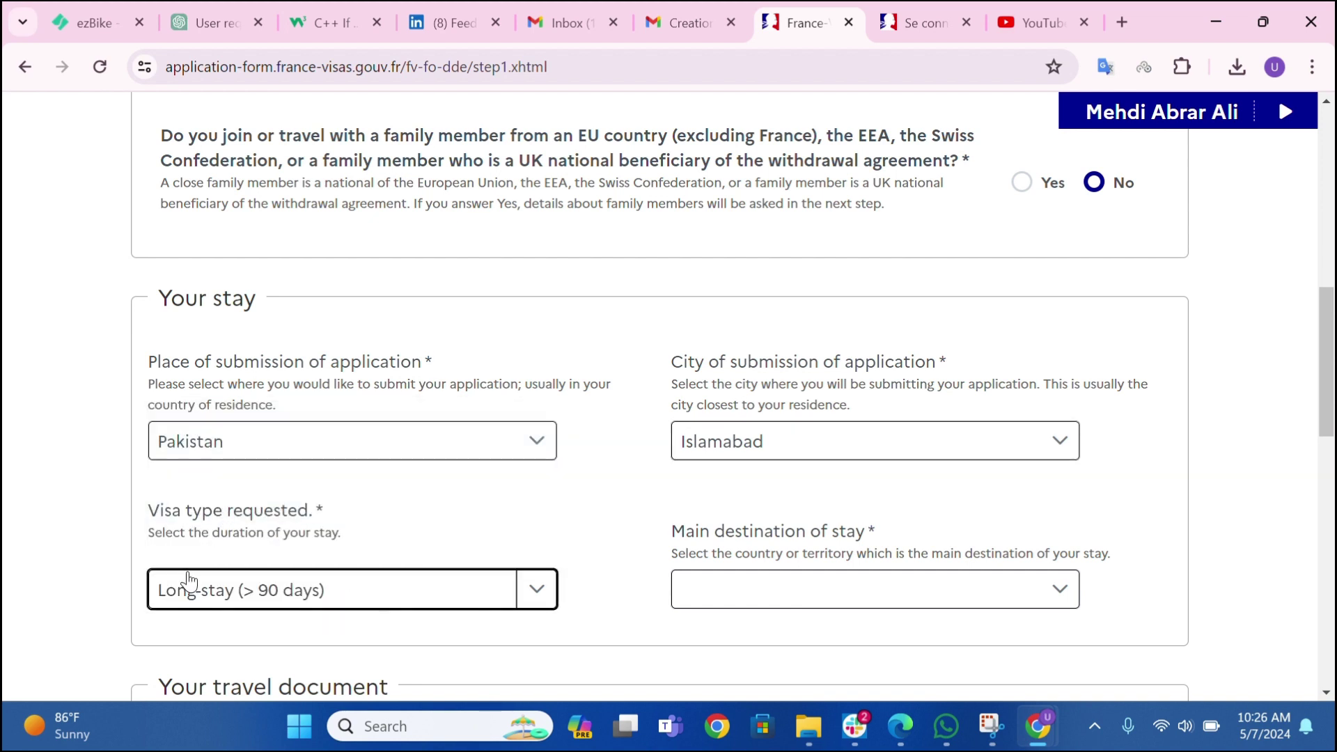
pyautogui.click(754, 603)
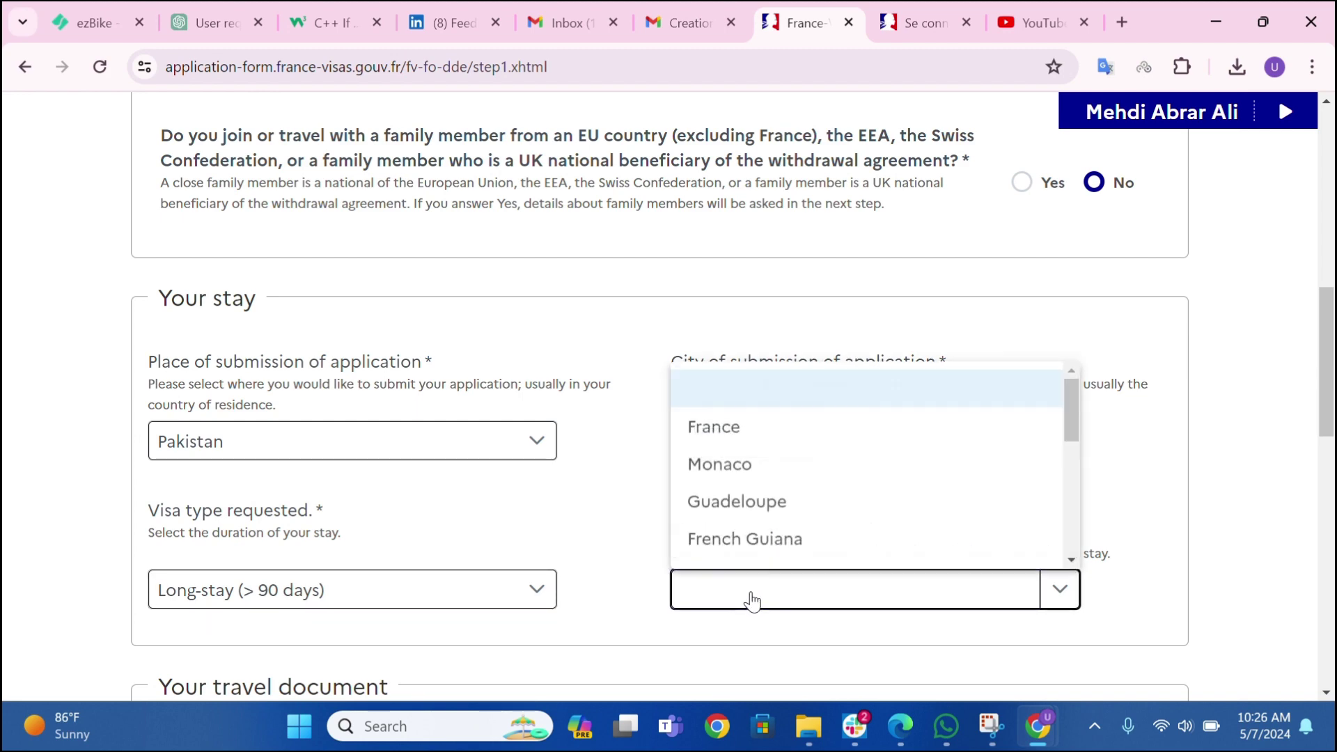
pyautogui.click(694, 435)
pyautogui.scroll(-6, 618, 451)
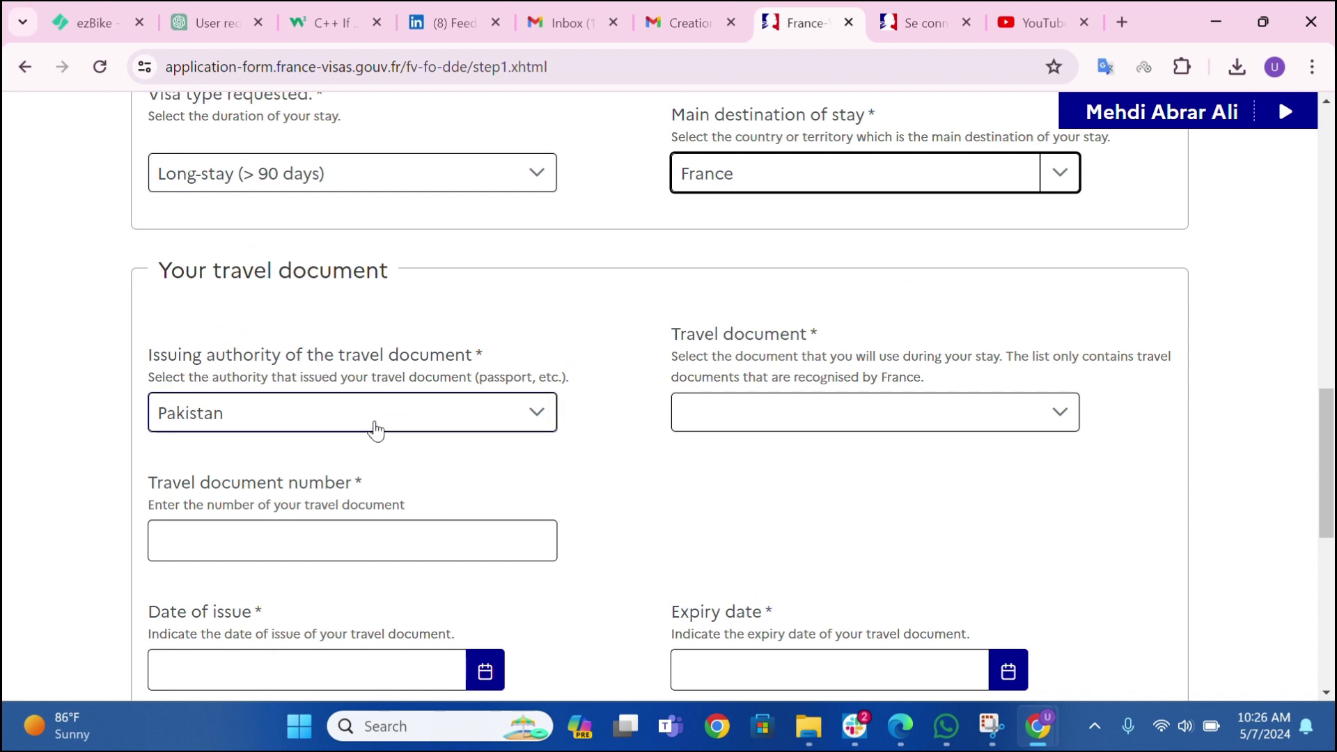
# - Select Ordinary passport as the travel document and fill in the document number field
pyautogui.click(767, 415)
pyautogui.click(740, 499)
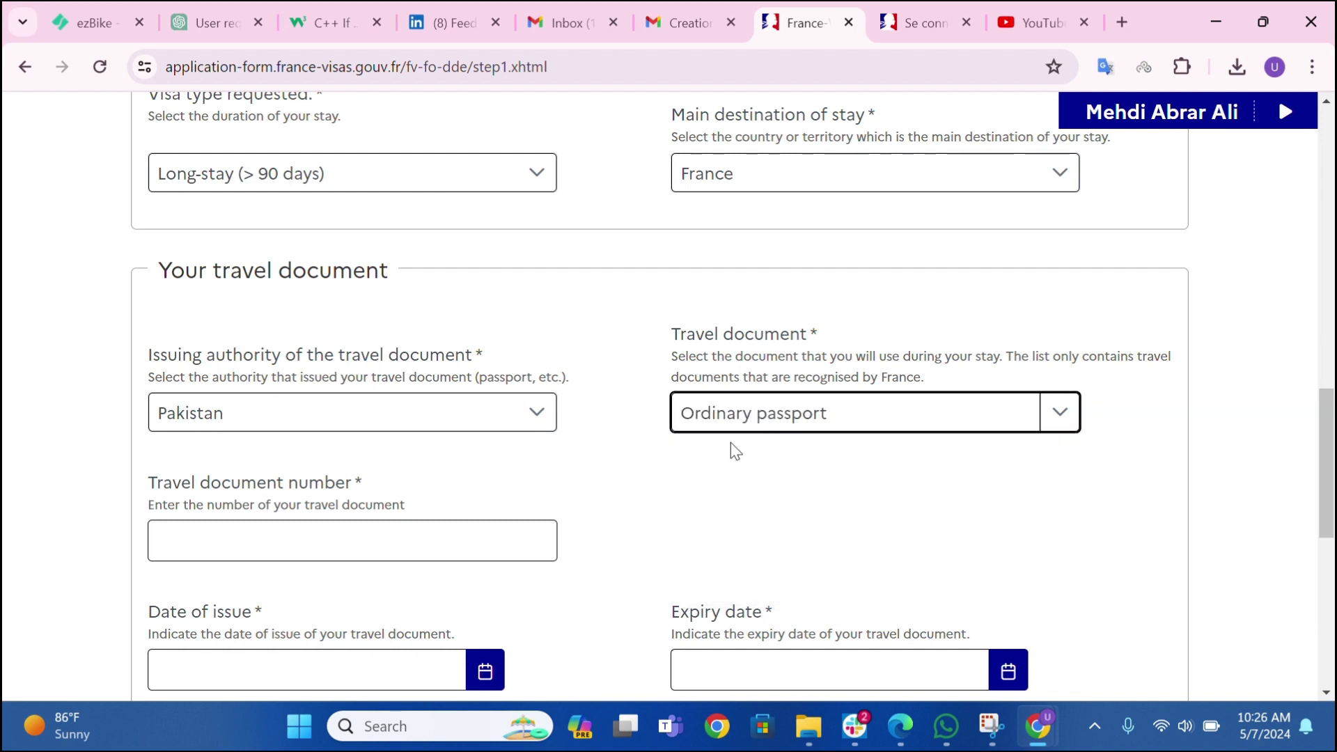
pyautogui.click(731, 415)
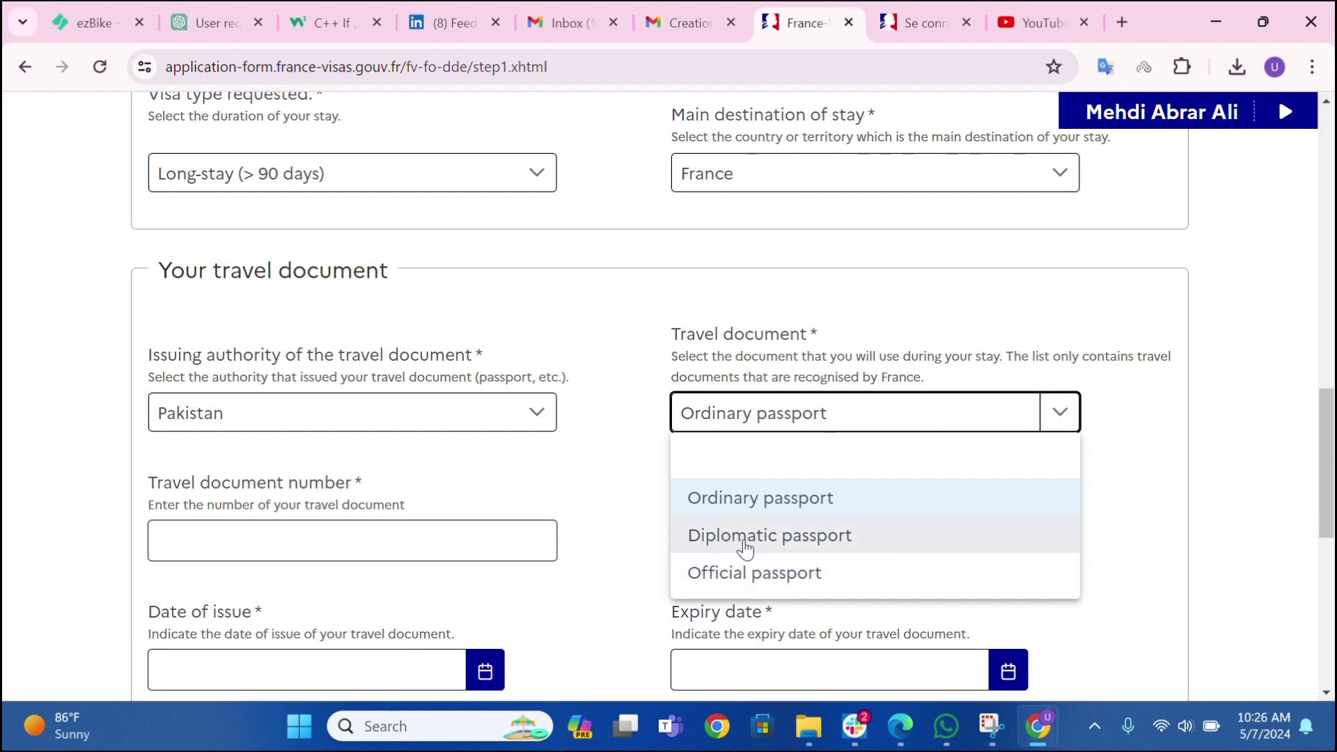
pyautogui.click(270, 542)
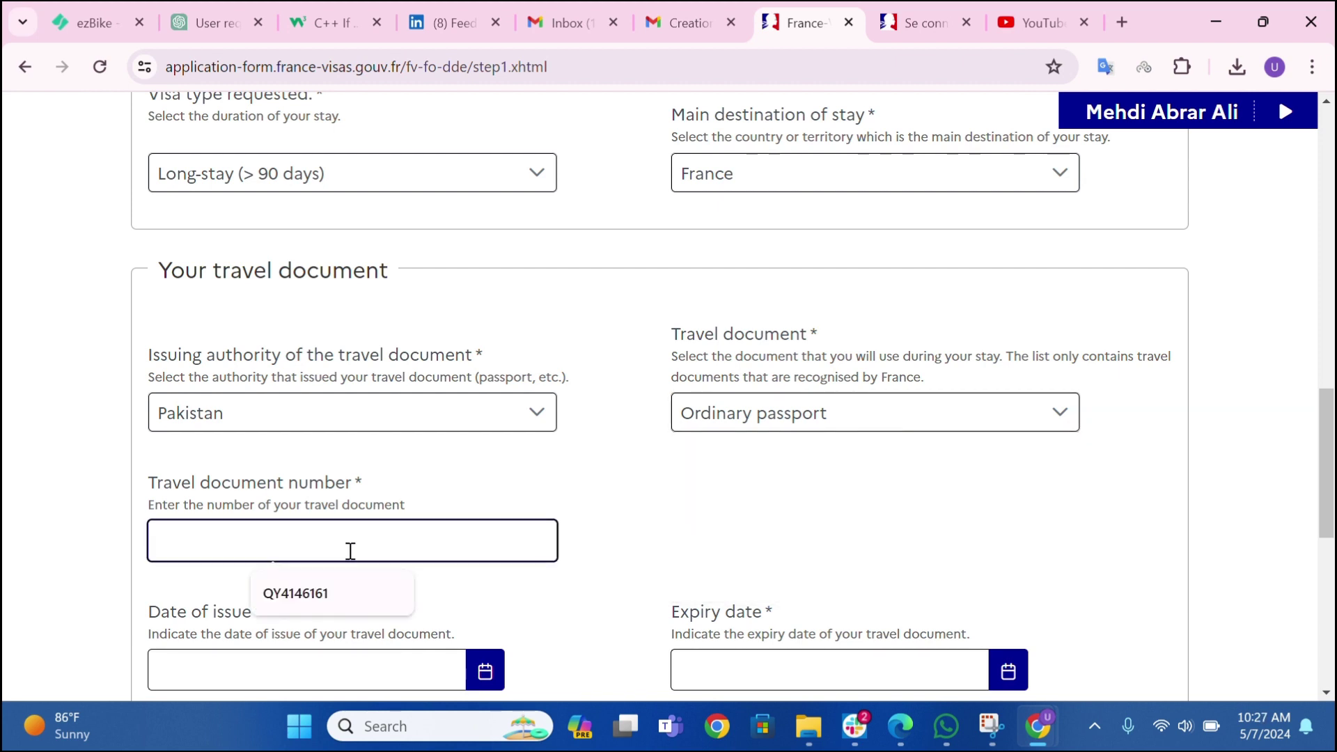
pyautogui.click(208, 560)
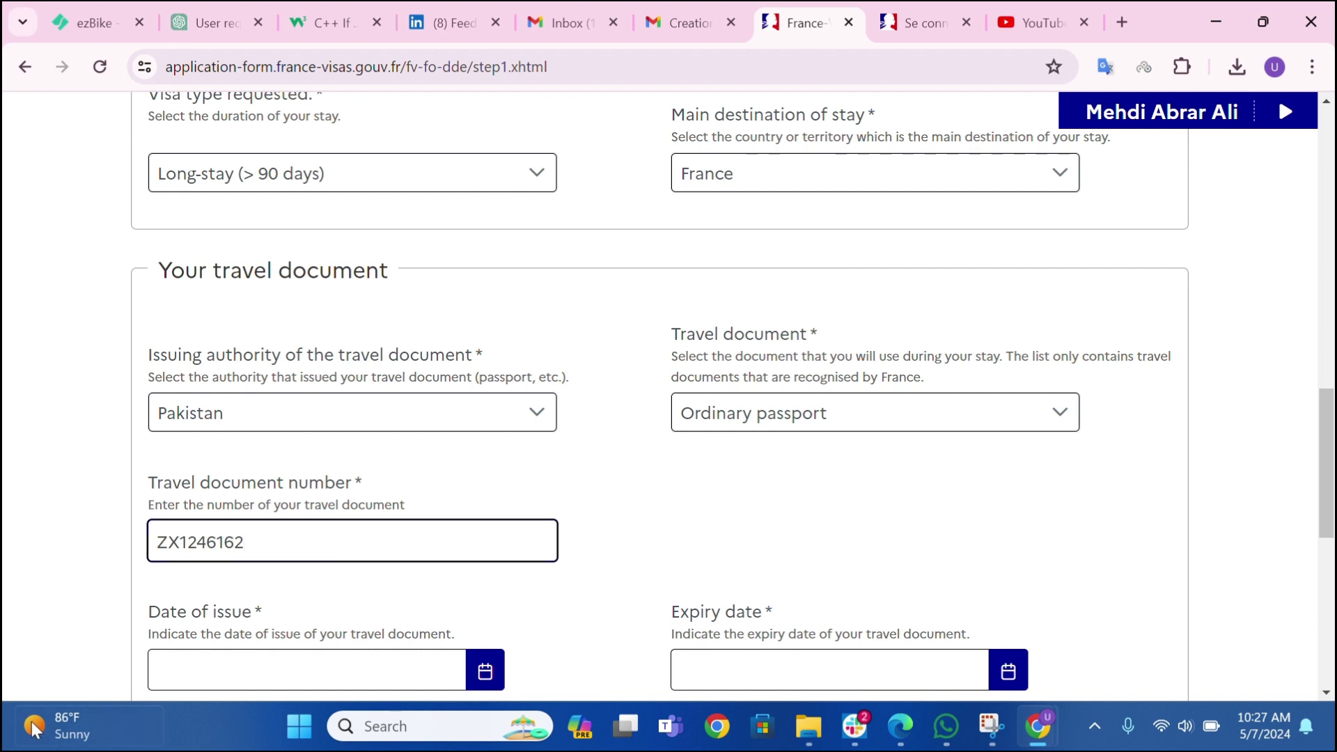
pyautogui.scroll(-1, 257, 481)
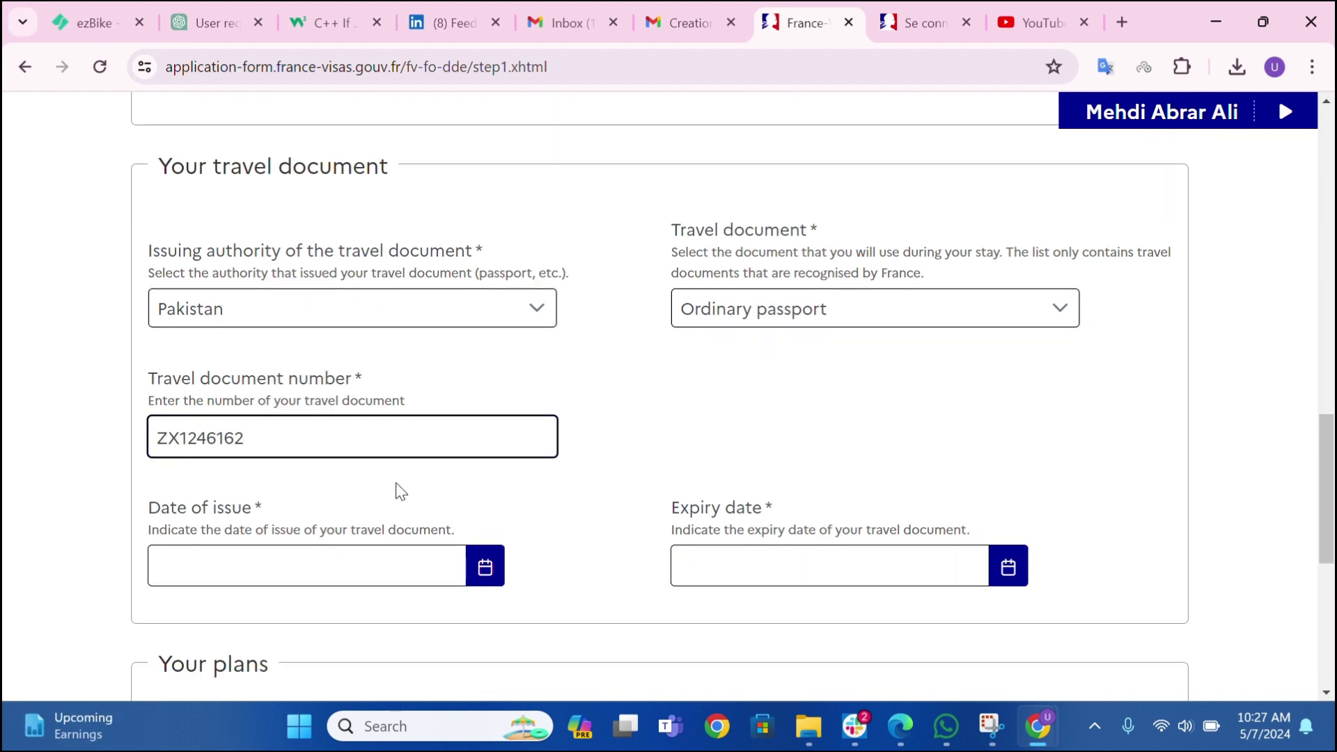
# - Set the travel document's date of issue to 08/05/2022
pyautogui.click(486, 577)
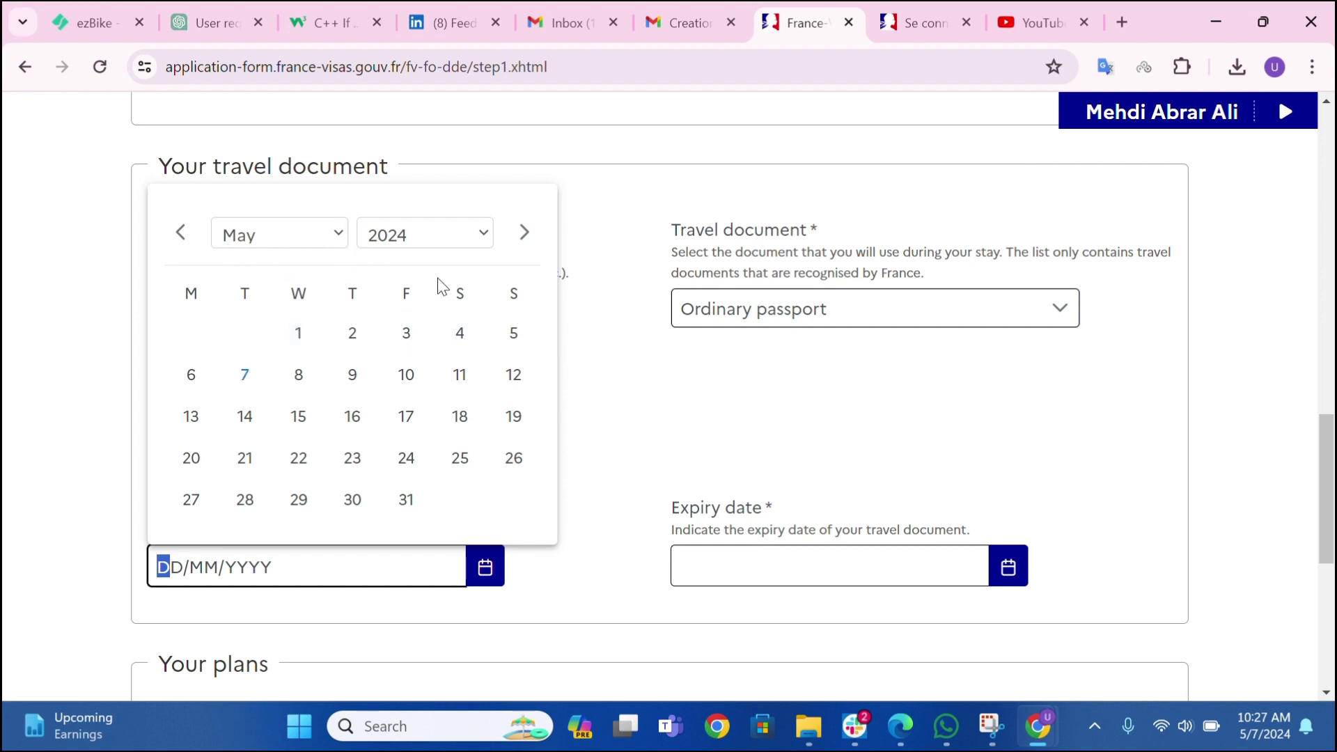
pyautogui.click(418, 235)
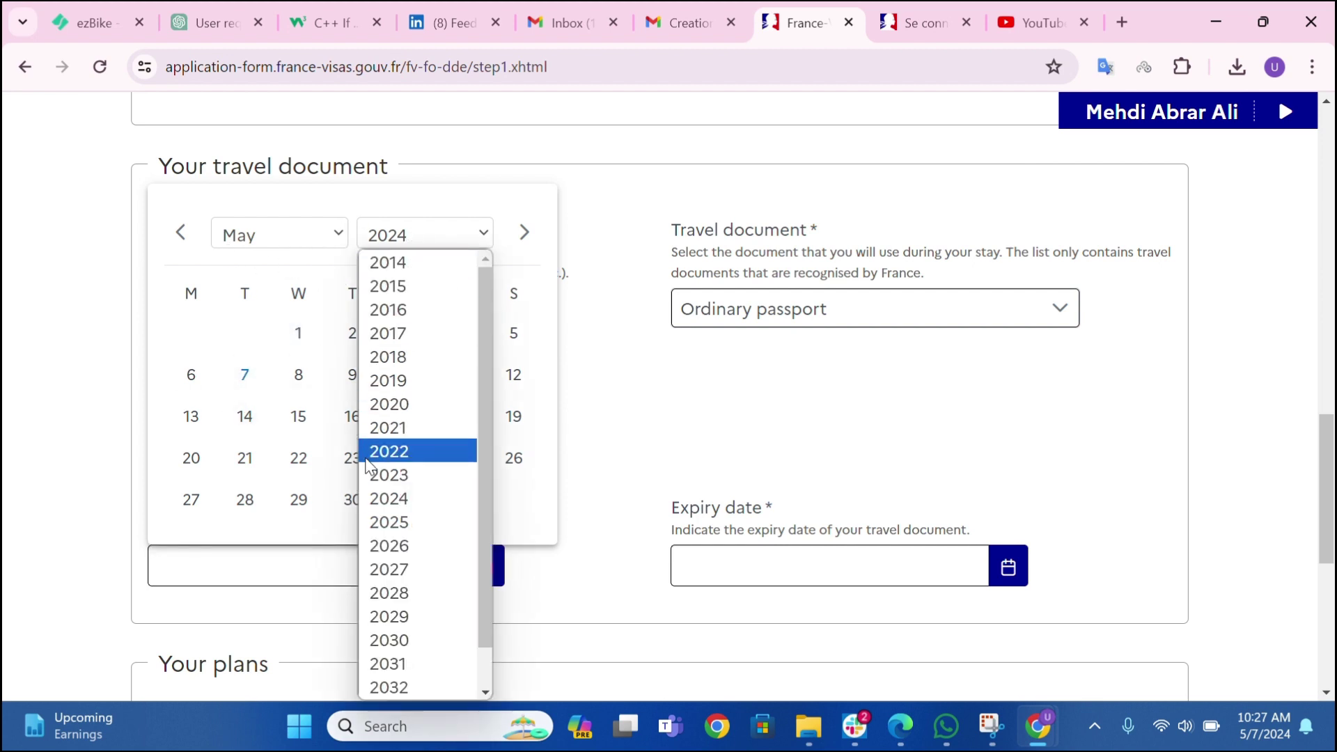
pyautogui.click(408, 452)
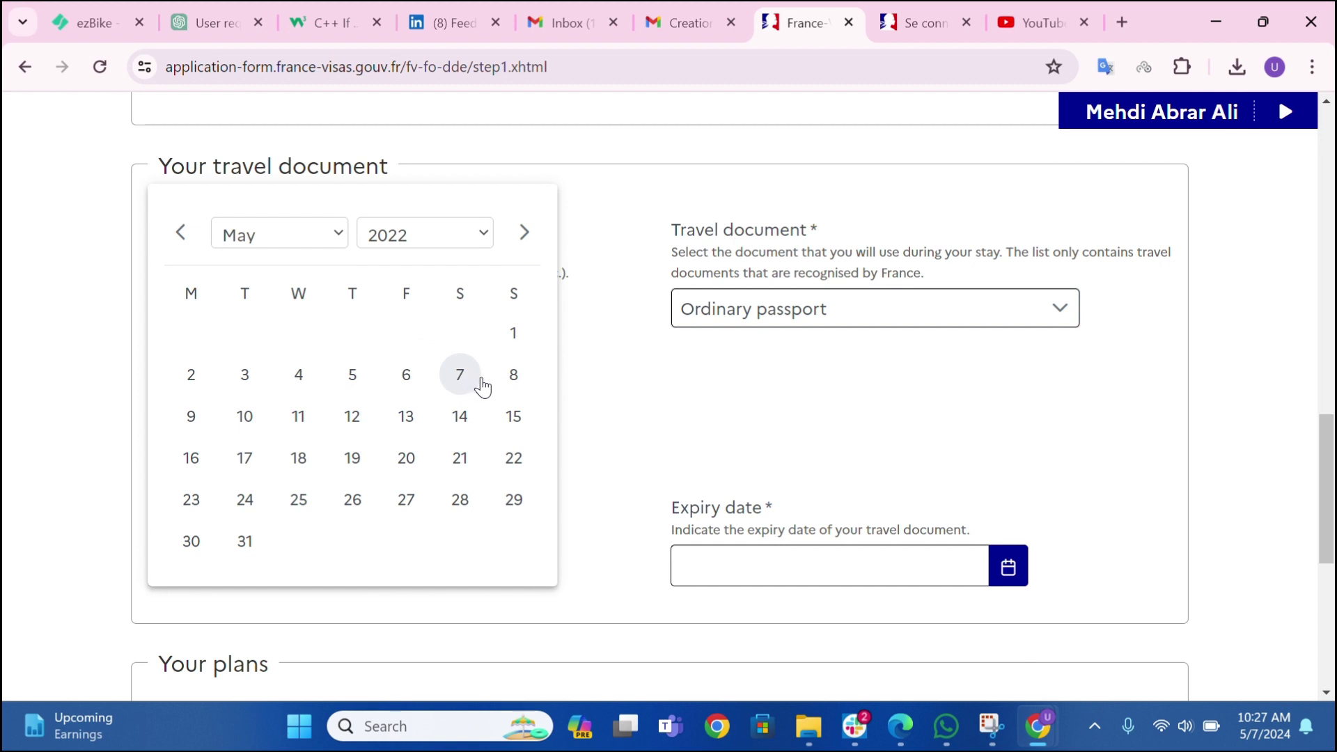
pyautogui.click(513, 375)
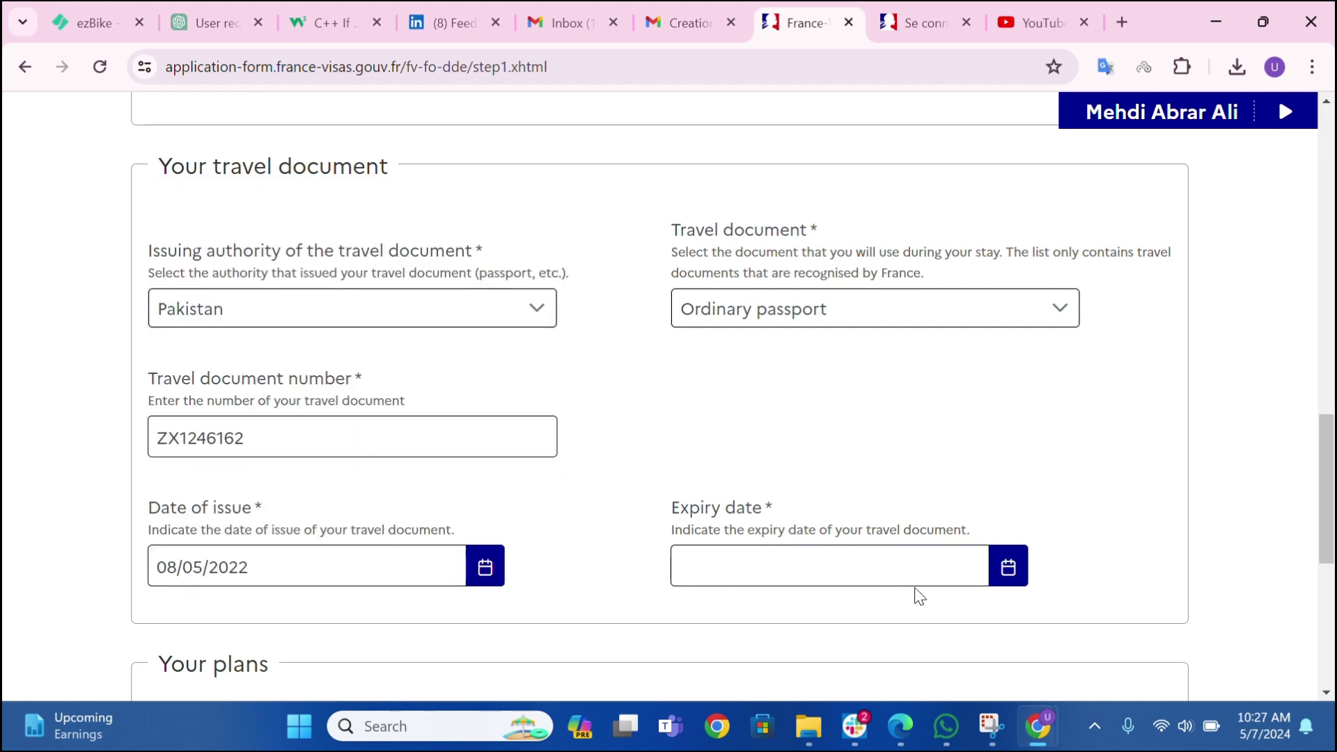
# - Set the travel document's expiry date to 07/05/2032
pyautogui.click(995, 573)
pyautogui.click(1000, 239)
pyautogui.scroll(-1, 903, 567)
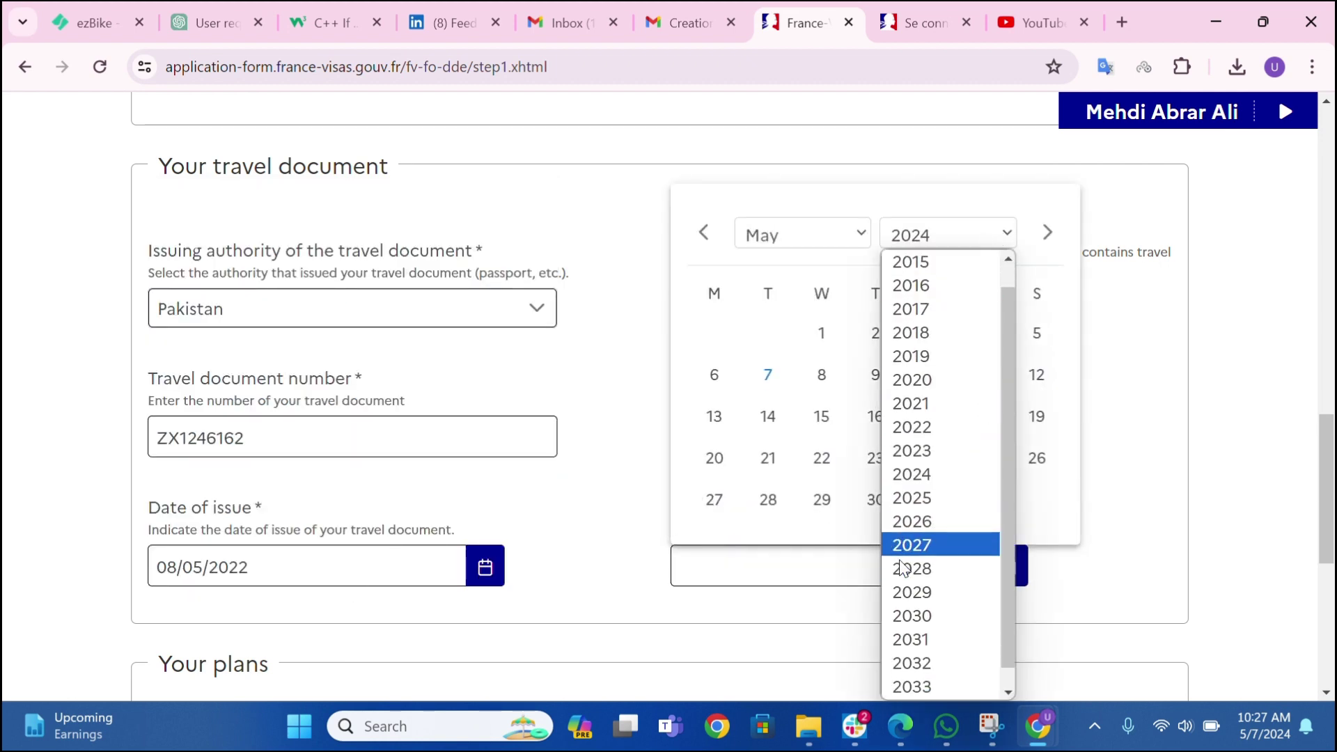
pyautogui.scroll(-1, 903, 568)
pyautogui.click(899, 642)
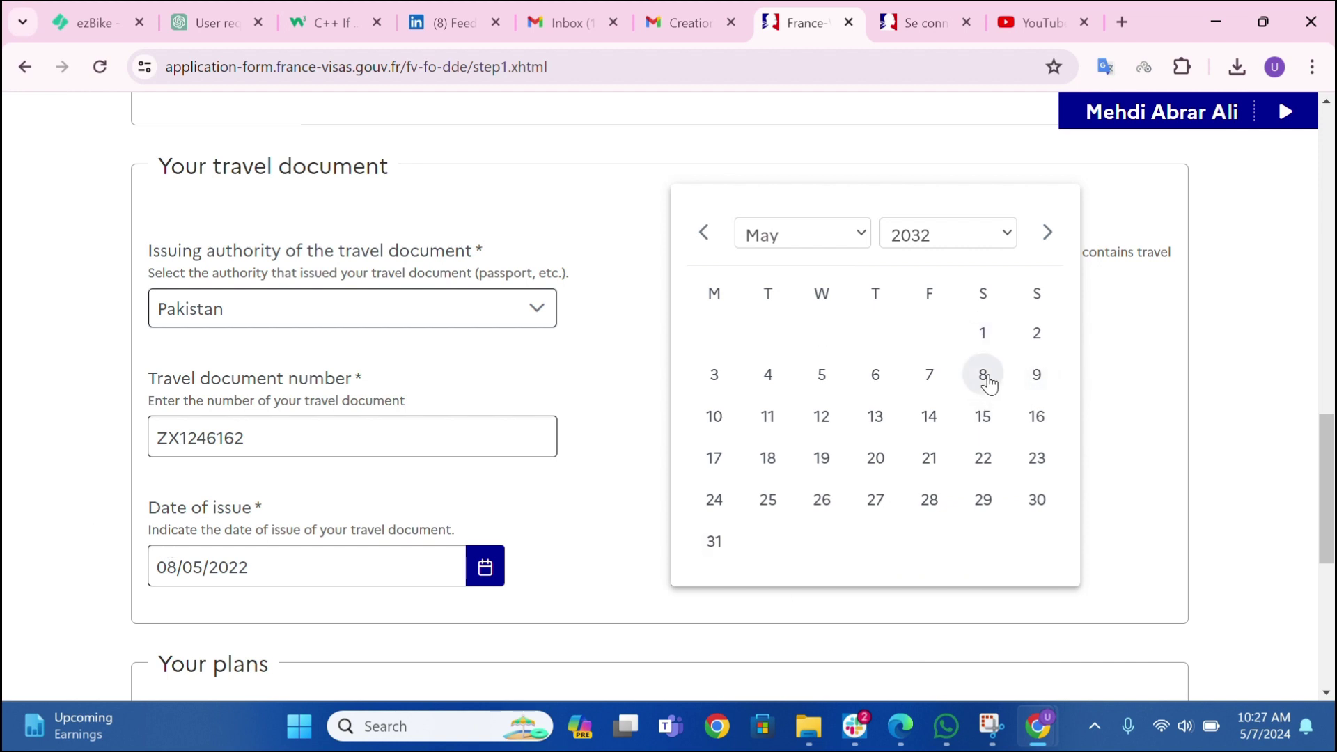
pyautogui.click(929, 376)
pyautogui.click(593, 493)
pyautogui.scroll(-5, 588, 465)
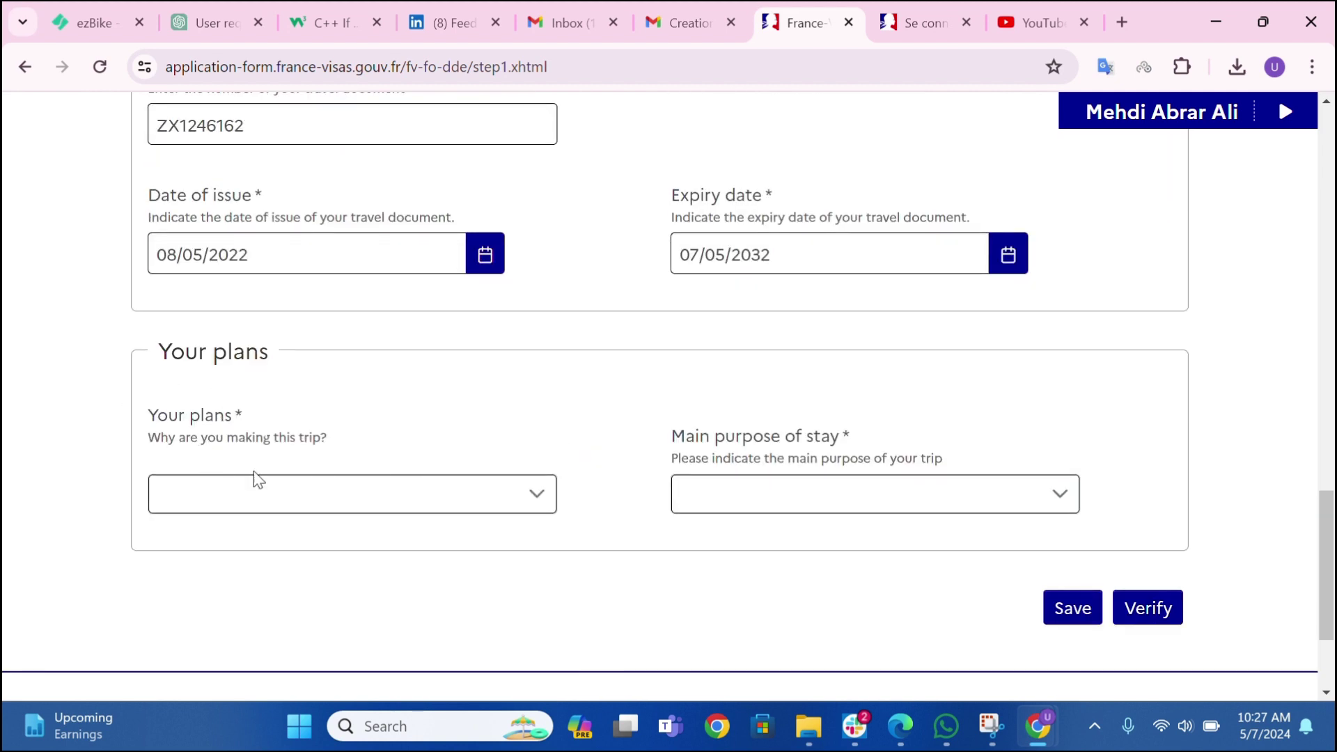
# - Choose Study for the plans and Student as the main purpose of stay, then save Step 1
pyautogui.click(304, 496)
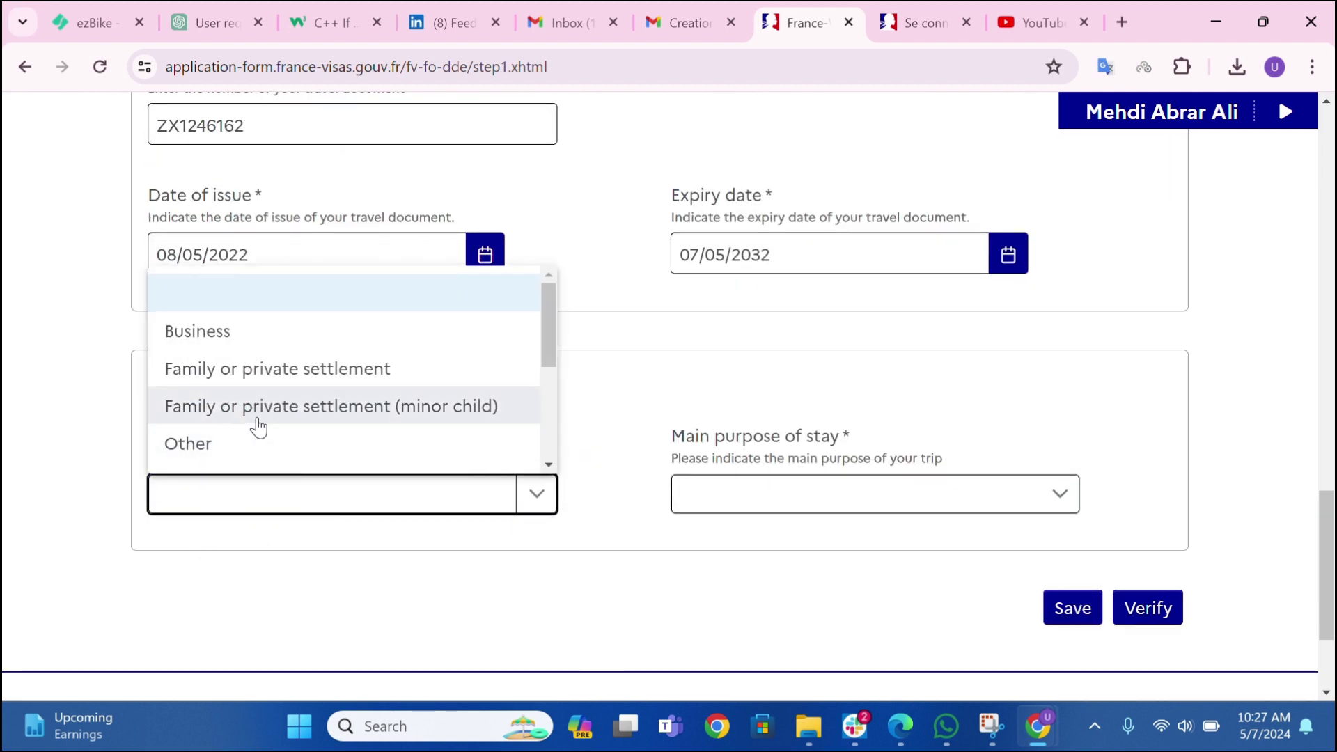
pyautogui.scroll(-2, 251, 423)
pyautogui.click(222, 456)
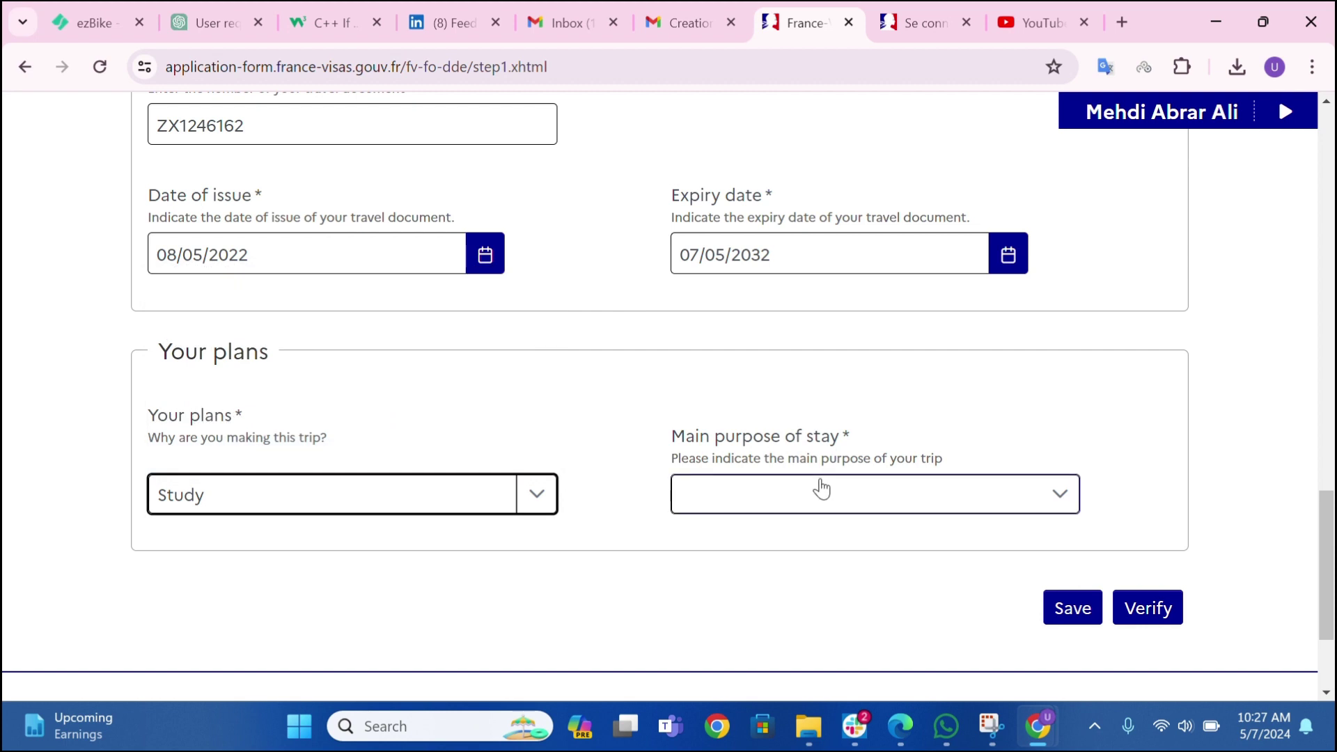
pyautogui.click(785, 502)
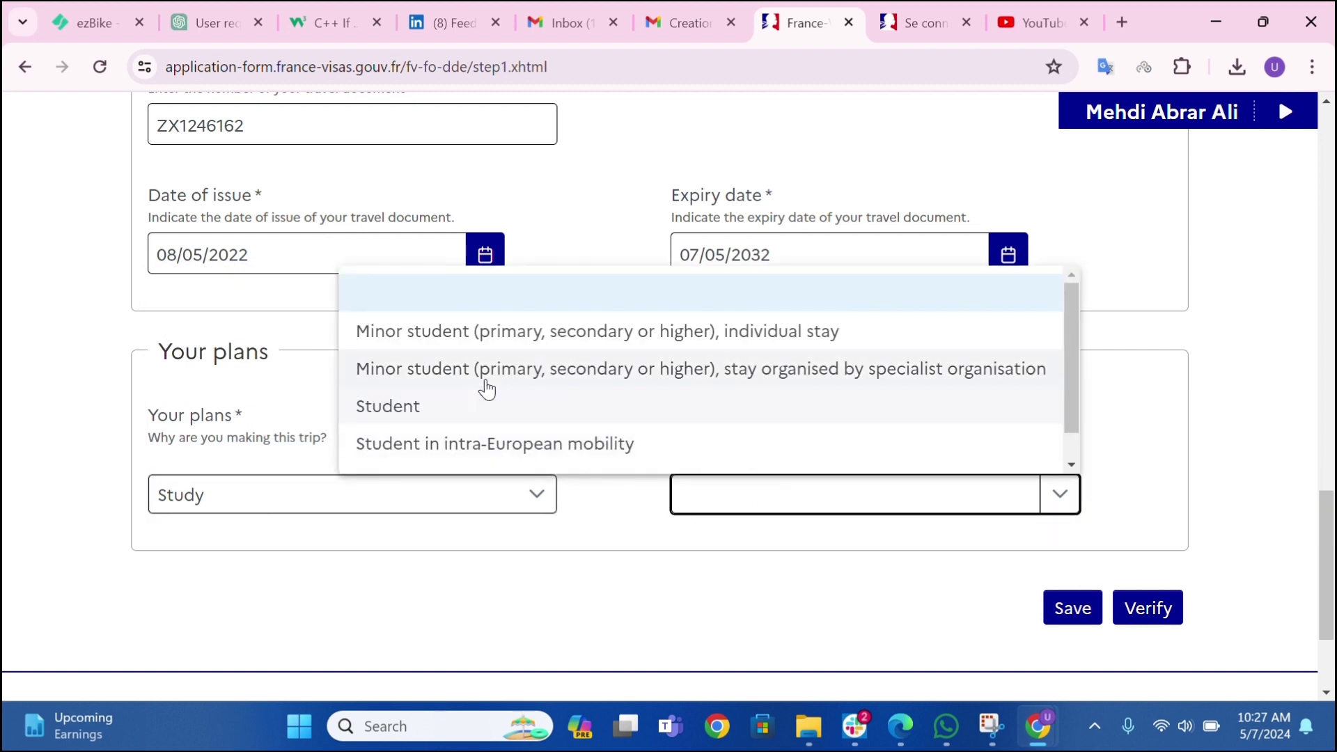
pyautogui.click(442, 410)
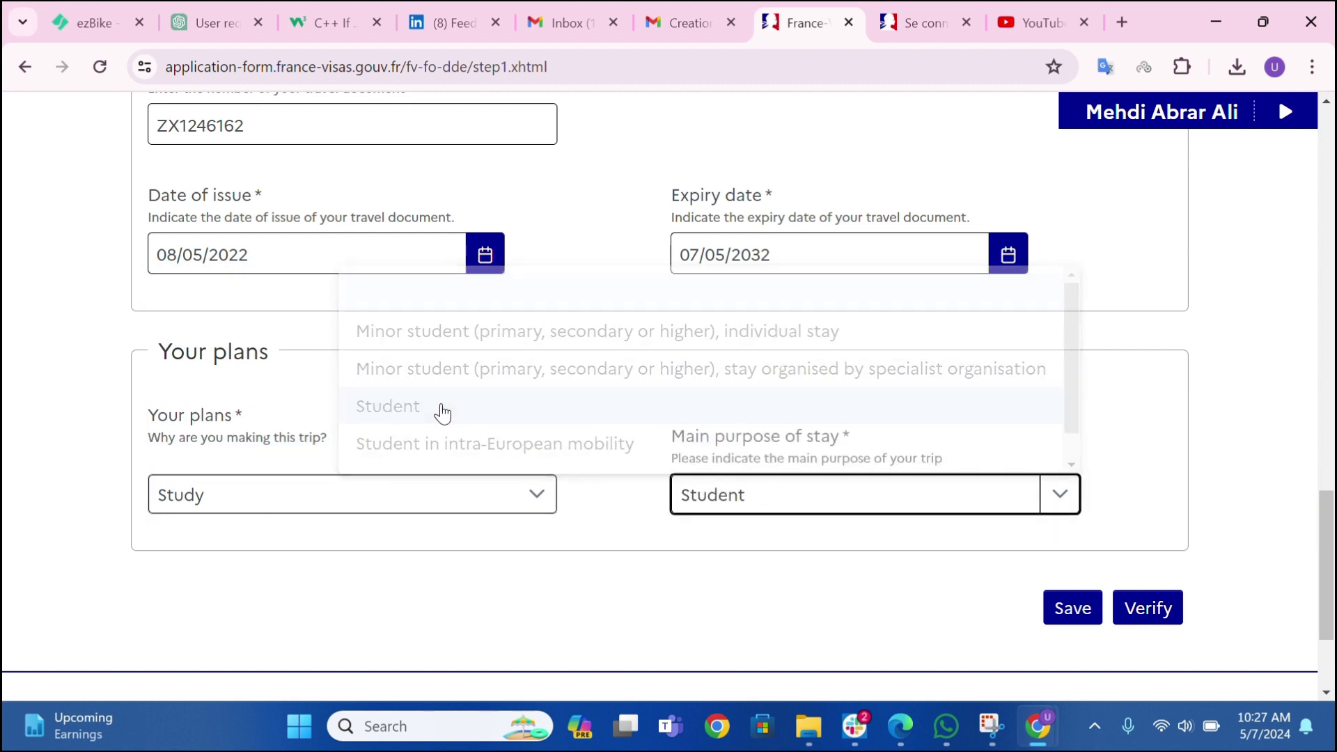
pyautogui.click(1099, 618)
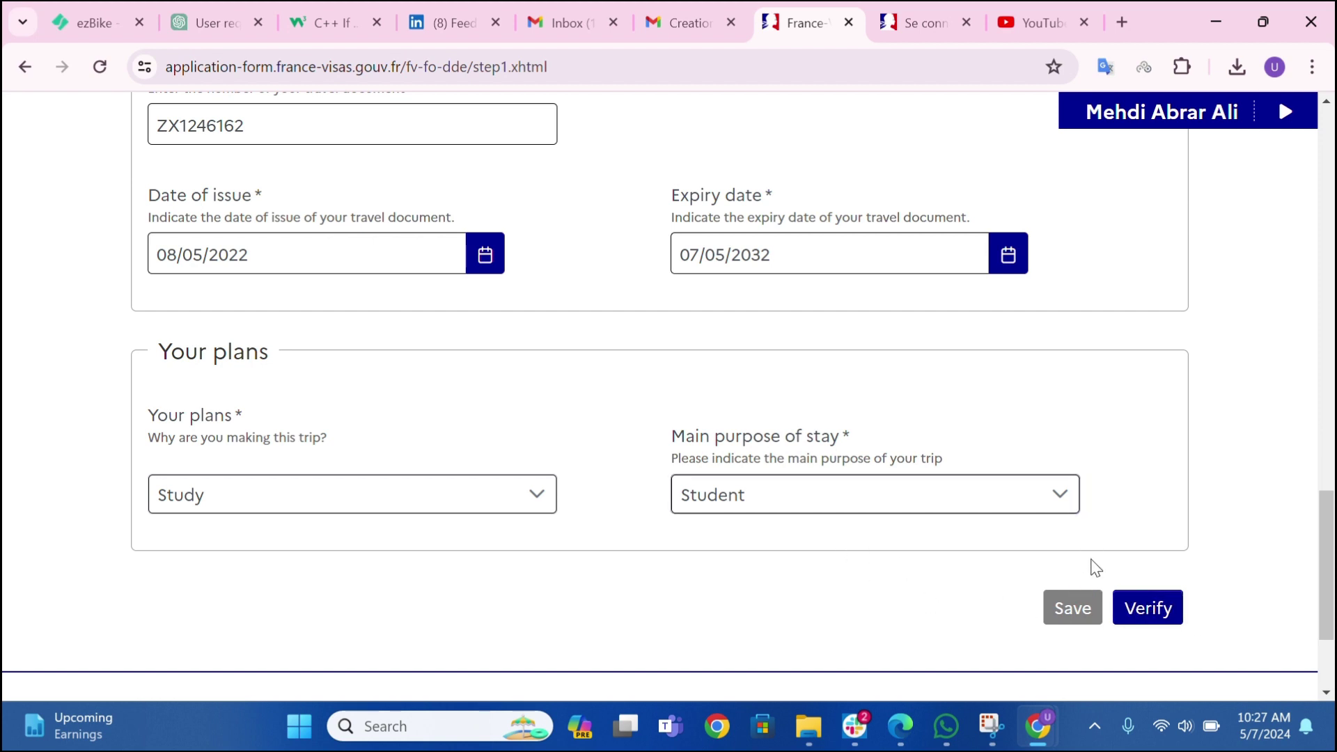
# - Review the verification result and confirm the travel document number is correct to reach Step 2
pyautogui.scroll(-3, 1233, 557)
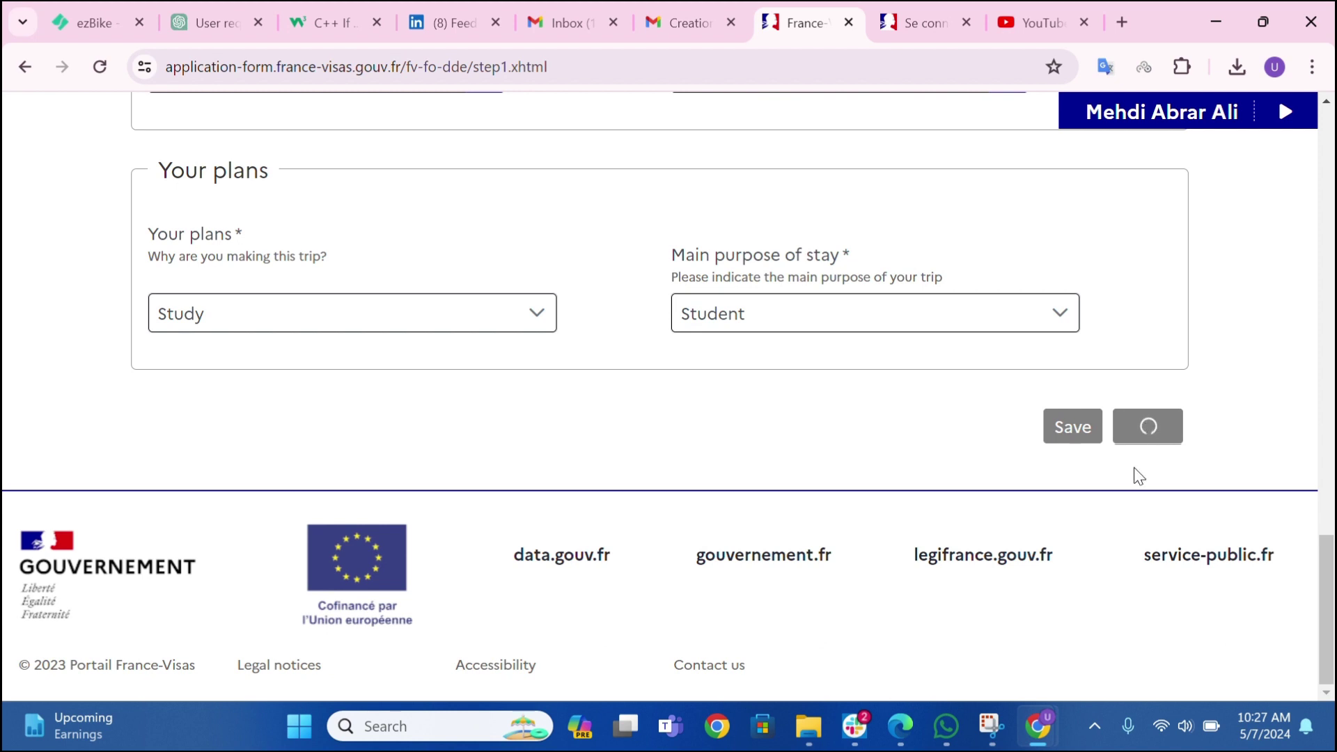
pyautogui.scroll(-2, 443, 364)
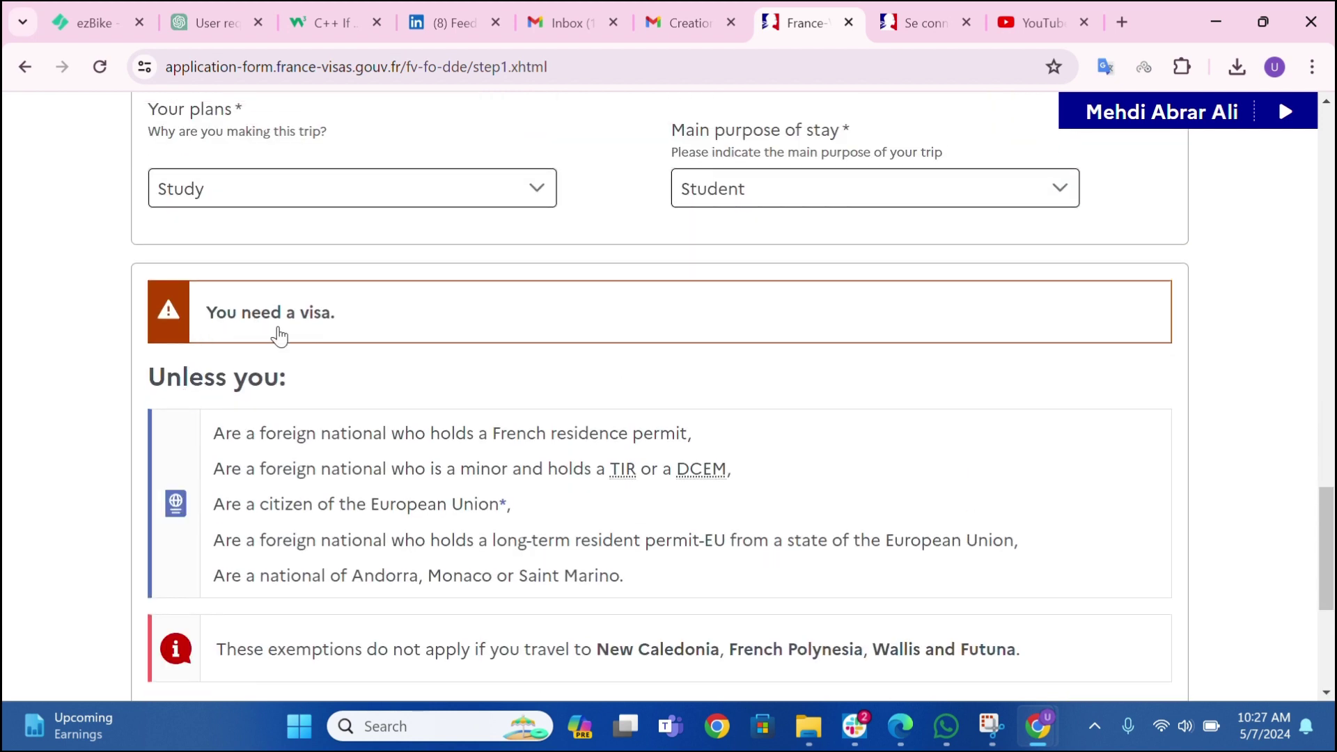
pyautogui.scroll(-3, 279, 337)
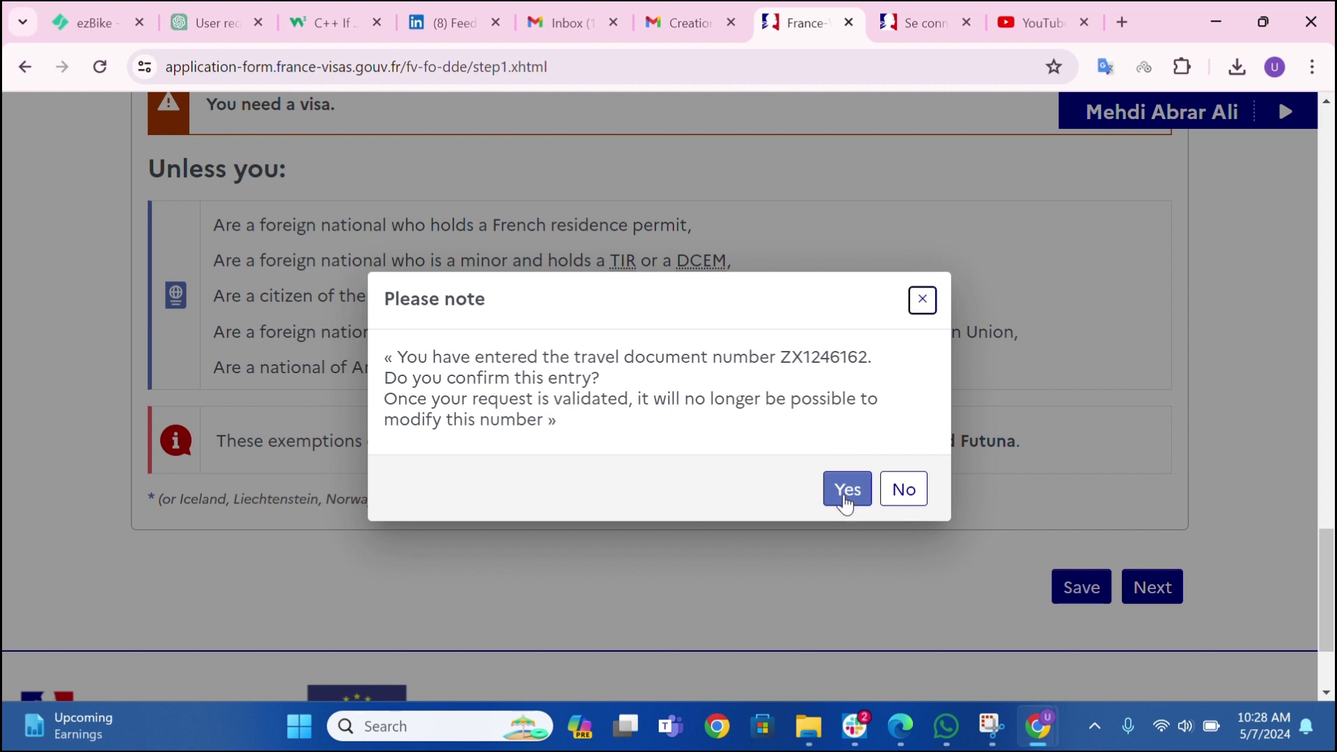
pyautogui.click(845, 503)
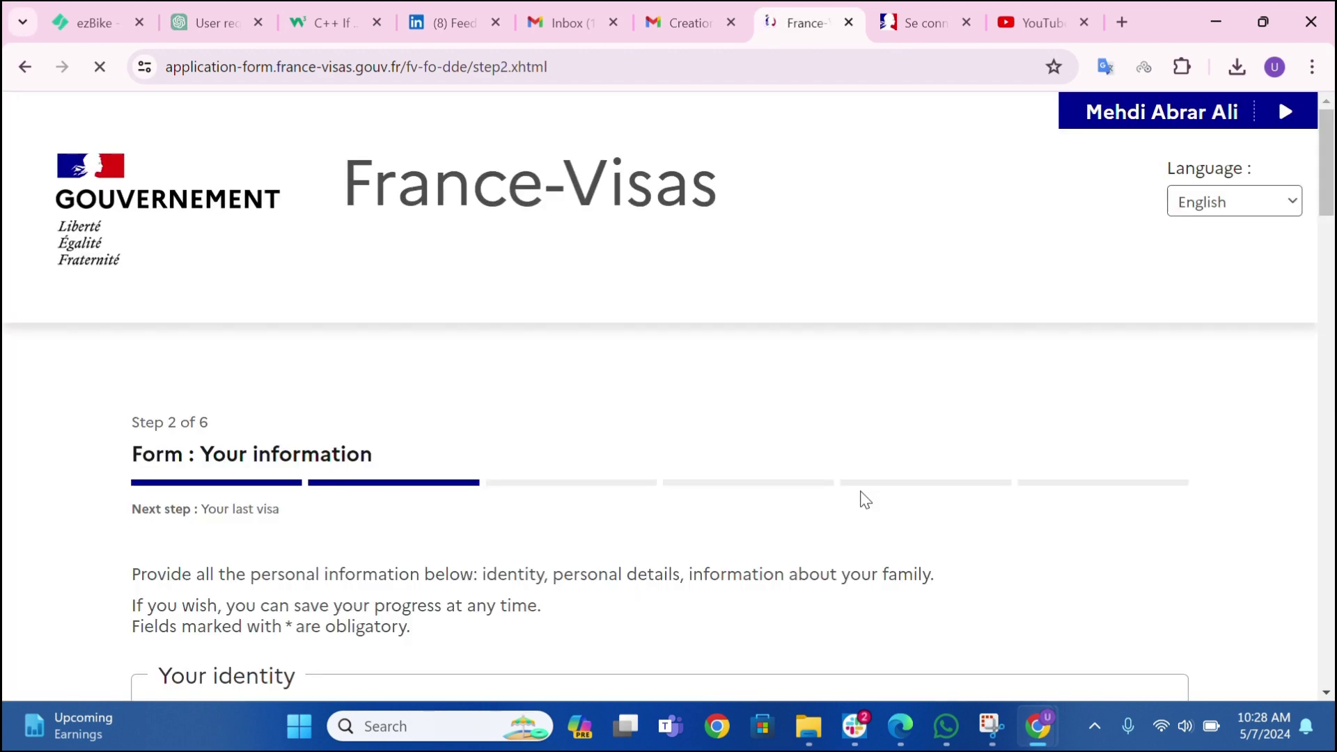
# - Set the applicant's sex to Male and marital status to Single
pyautogui.scroll(-5, 778, 482)
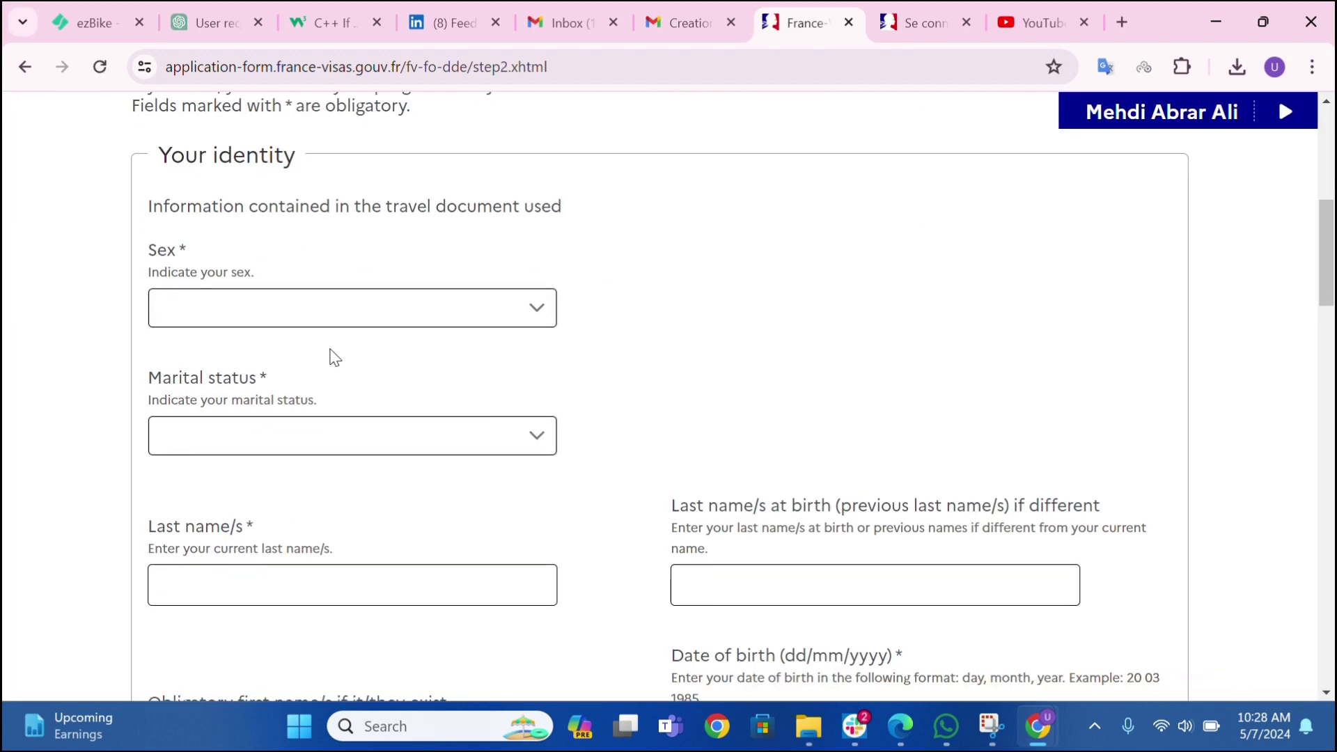
pyautogui.click(332, 320)
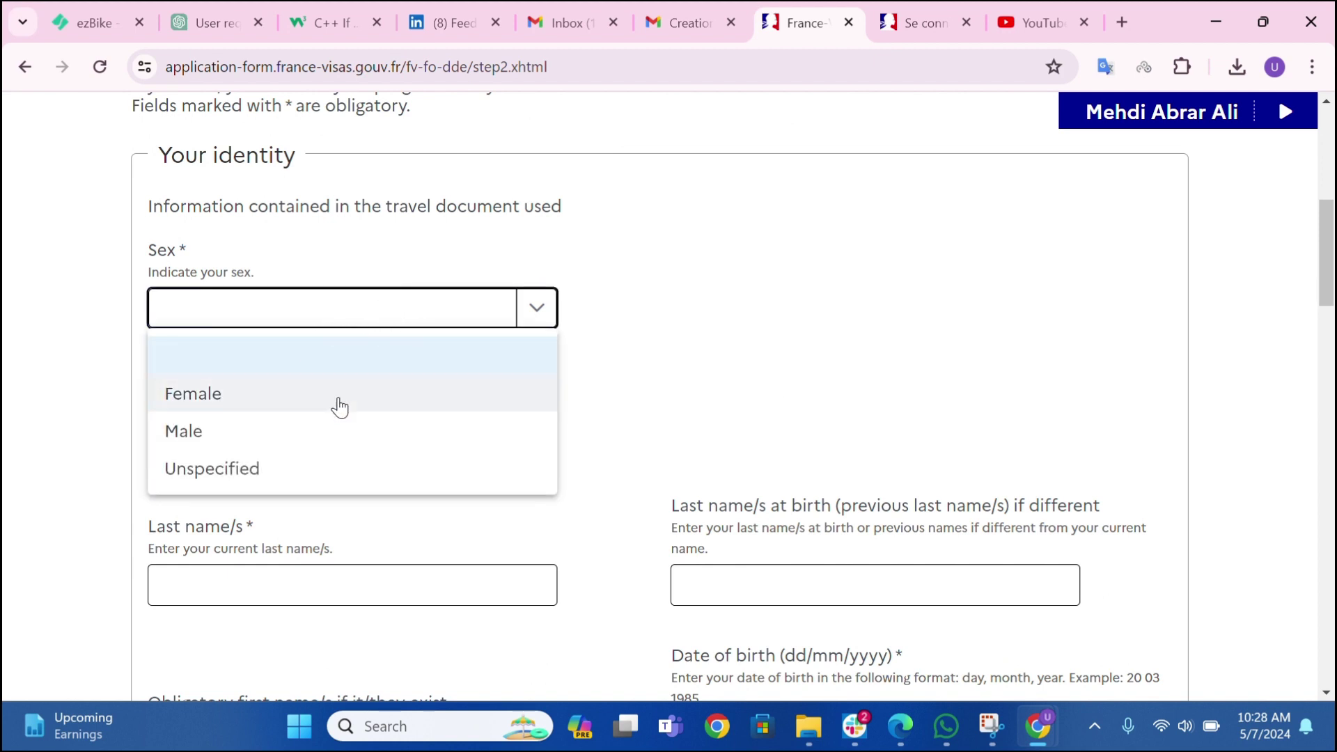
pyautogui.click(251, 432)
pyautogui.scroll(-1, 315, 385)
pyautogui.click(316, 328)
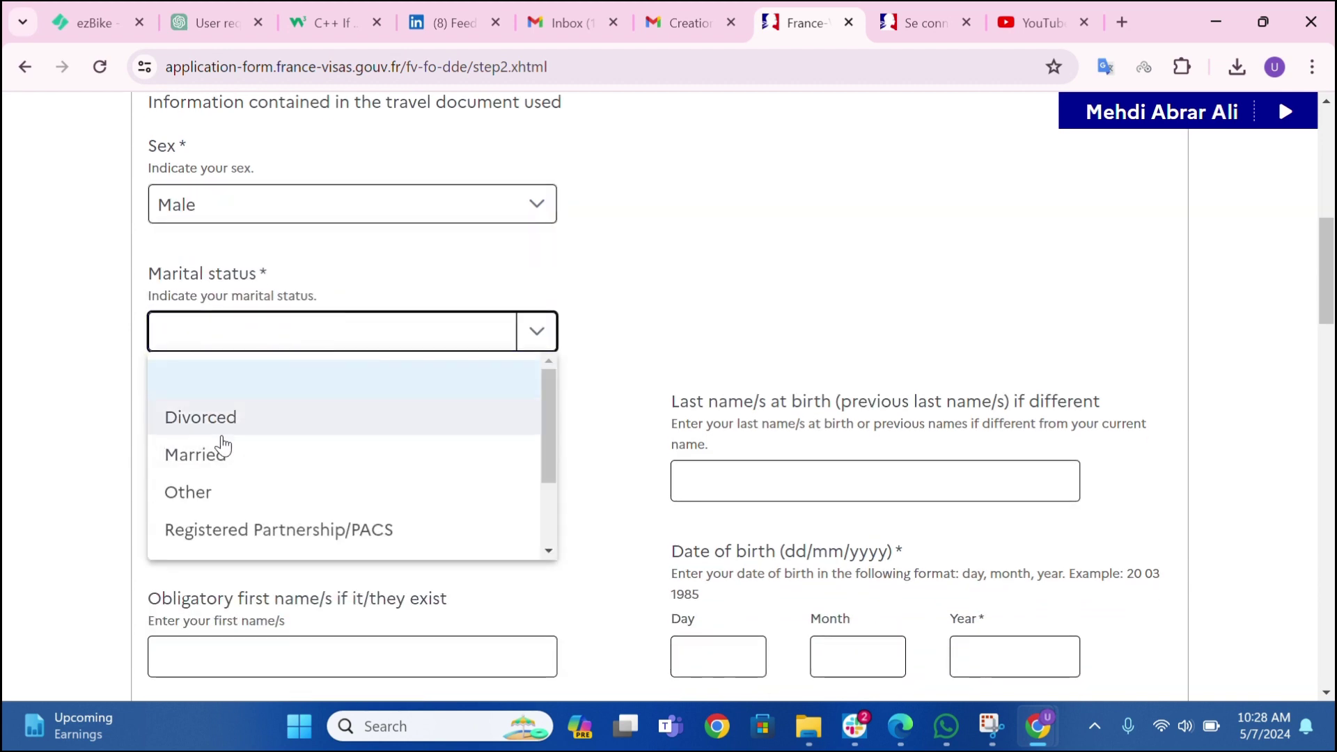
pyautogui.scroll(-2, 246, 475)
pyautogui.click(208, 501)
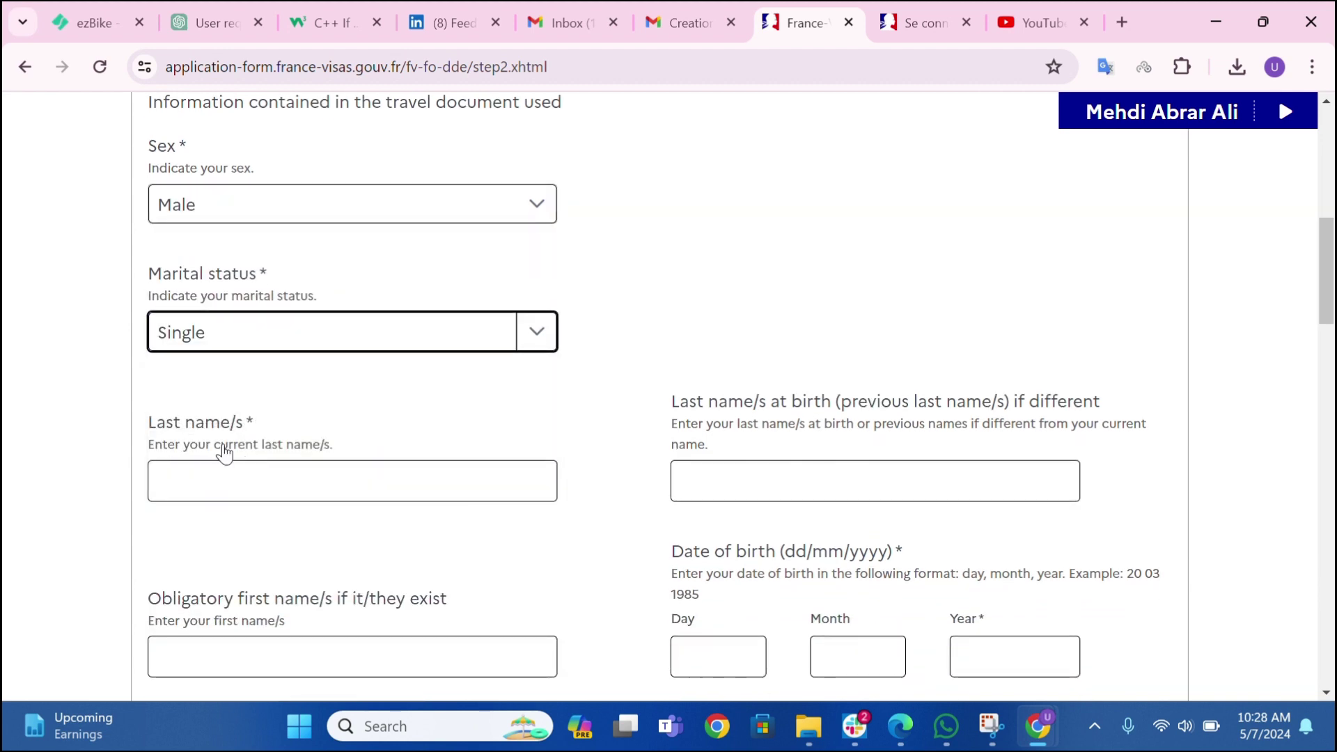
# - Enter the applicant's current surname, surname at birth and first names
pyautogui.click(254, 487)
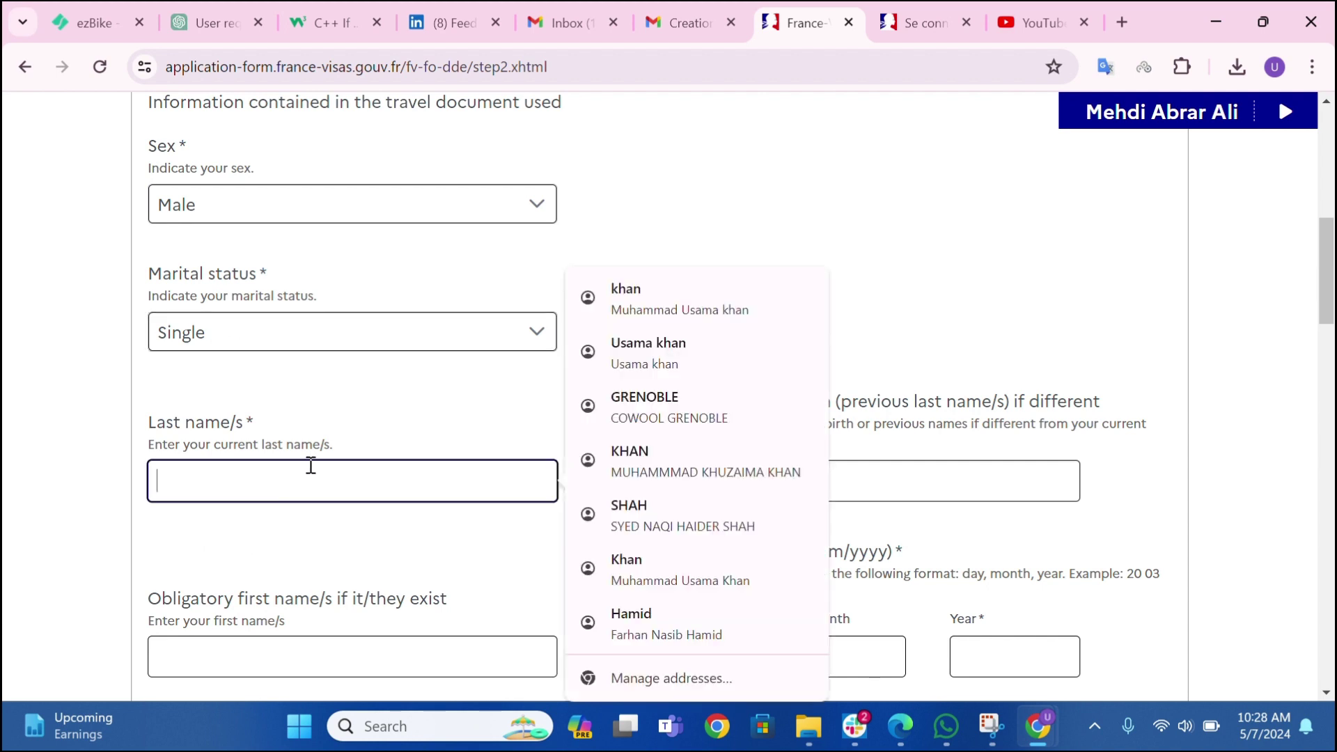
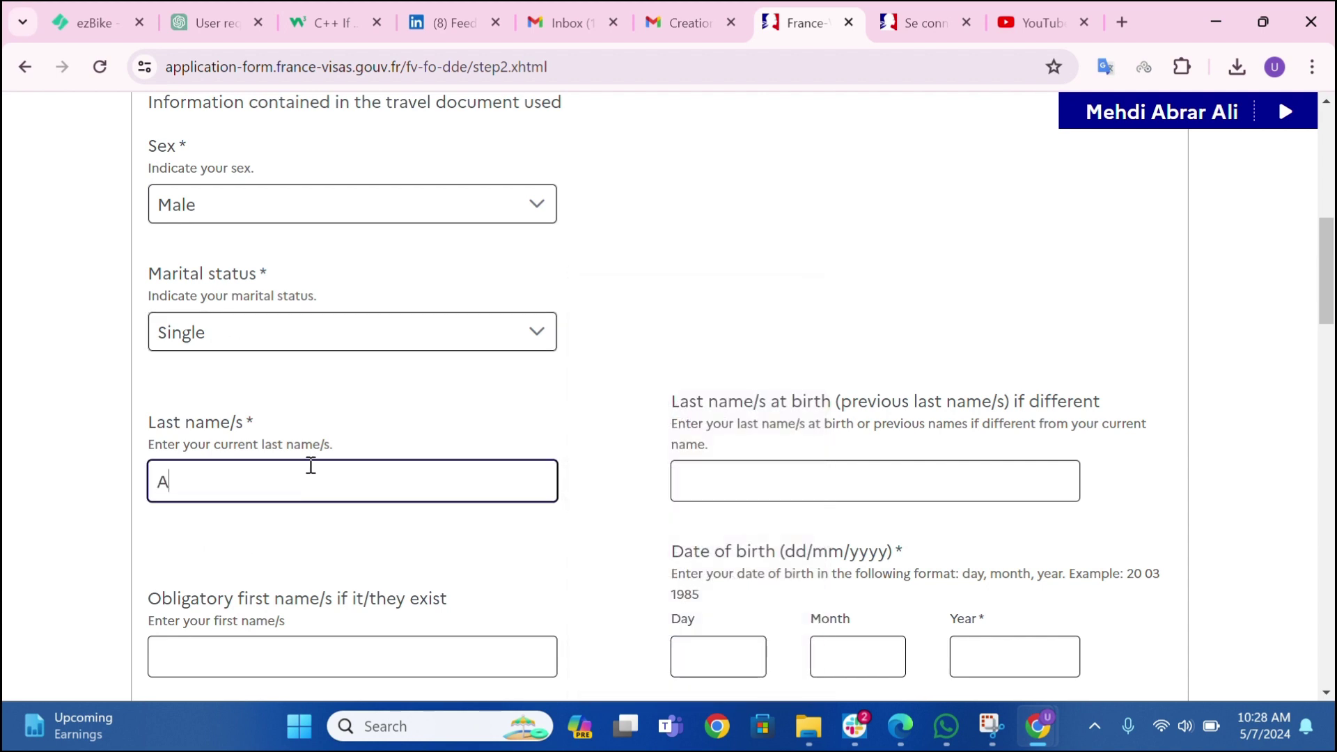
pyautogui.press('Tab')
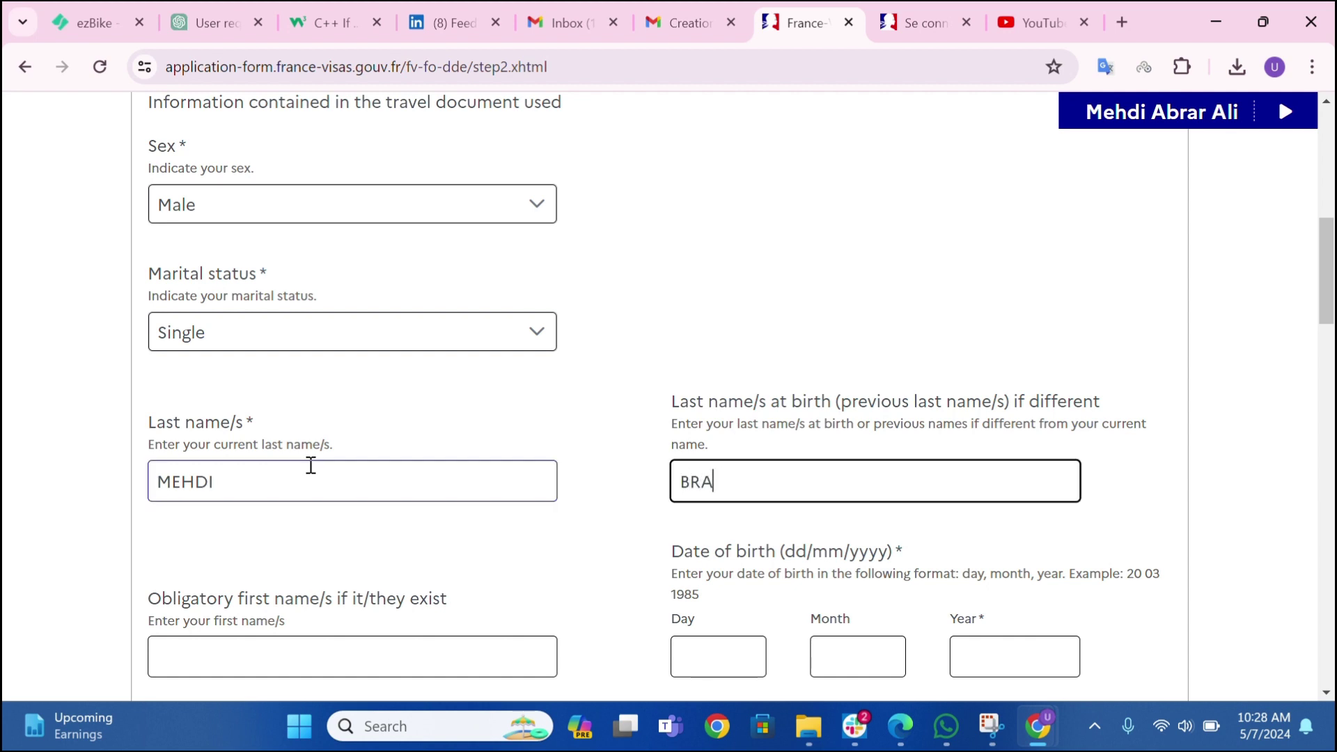
pyautogui.write('BRA')
pyautogui.press('BackSpace')
pyautogui.press('BackSpace')
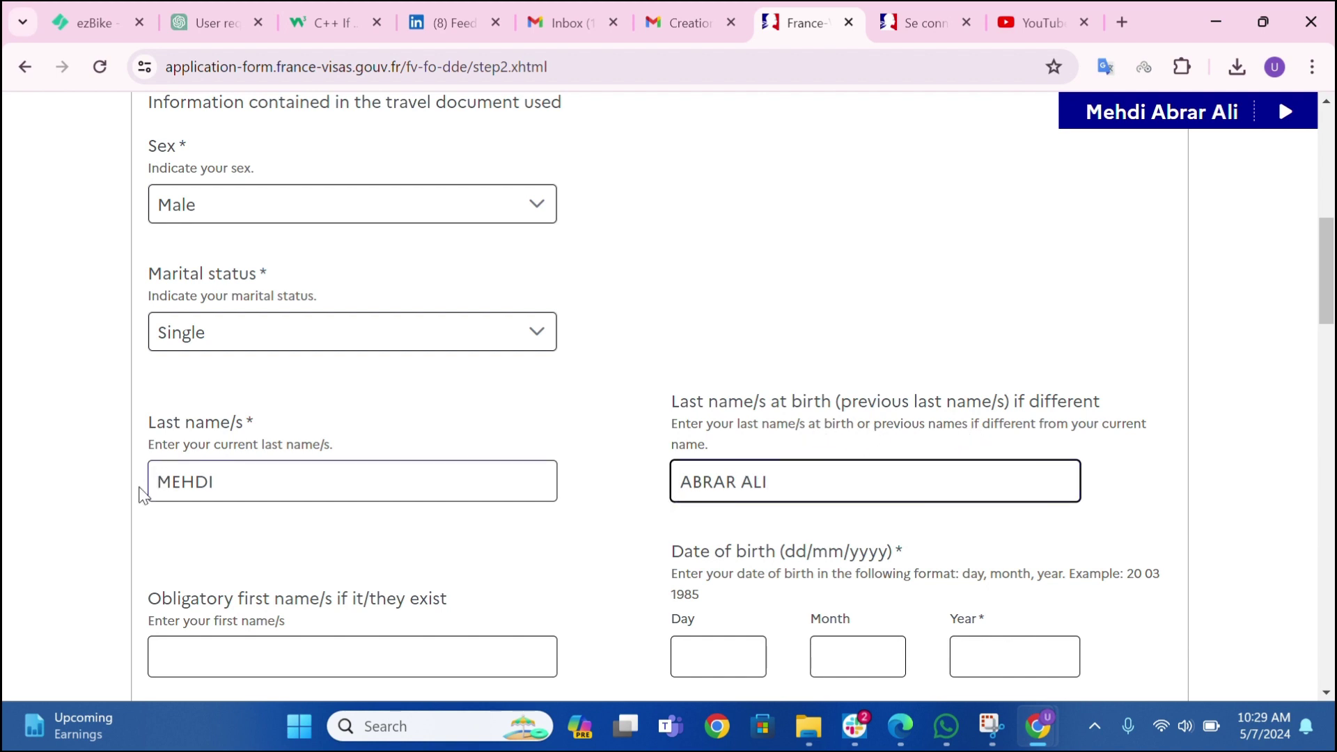
pyautogui.click(156, 482)
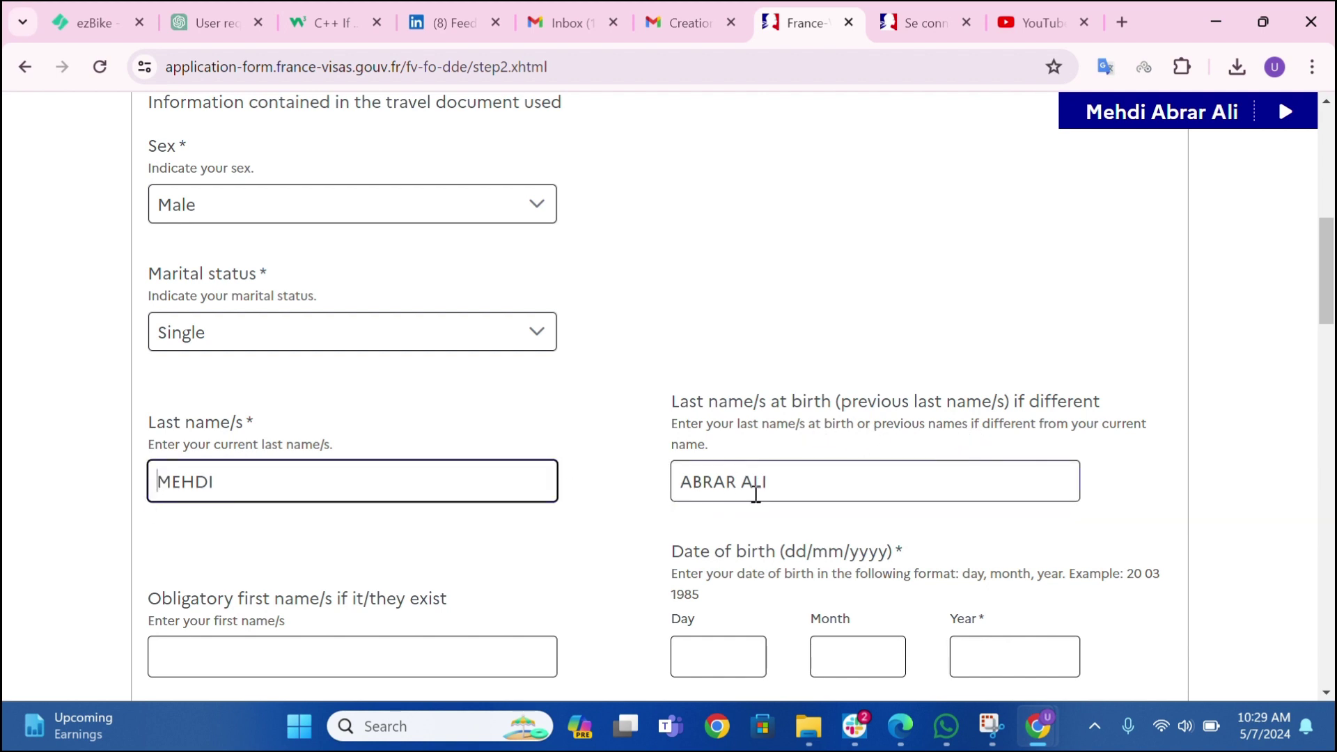
pyautogui.scroll(-3, 292, 441)
pyautogui.click(254, 467)
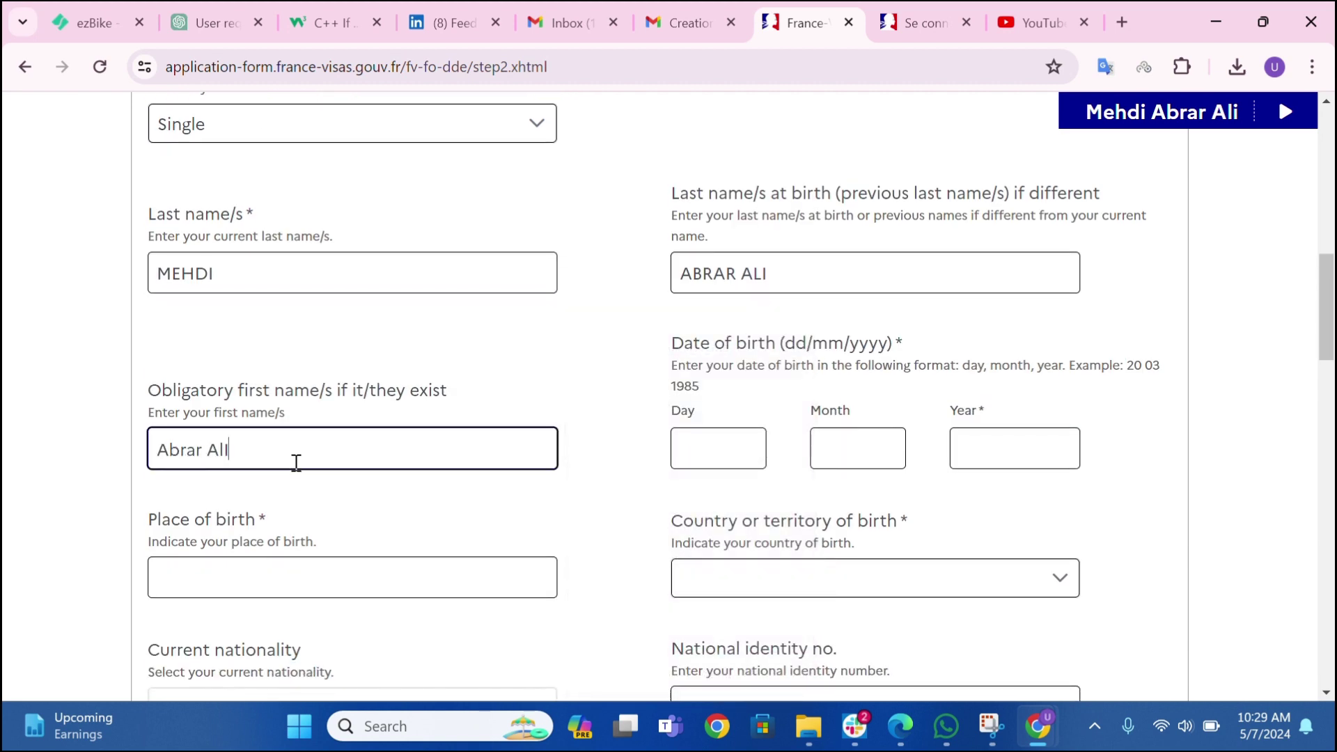
pyautogui.press('Tab')
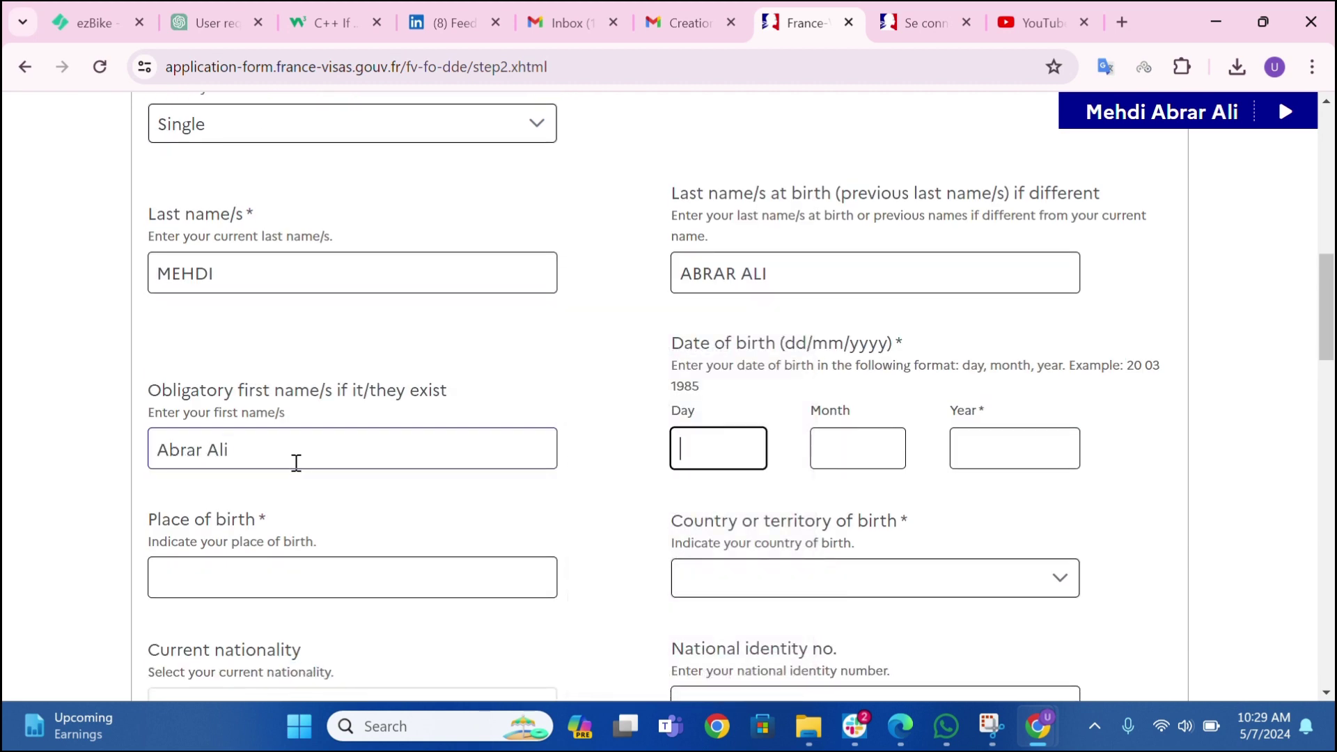
pyautogui.write('08')
pyautogui.press('Tab')
pyautogui.write('03')
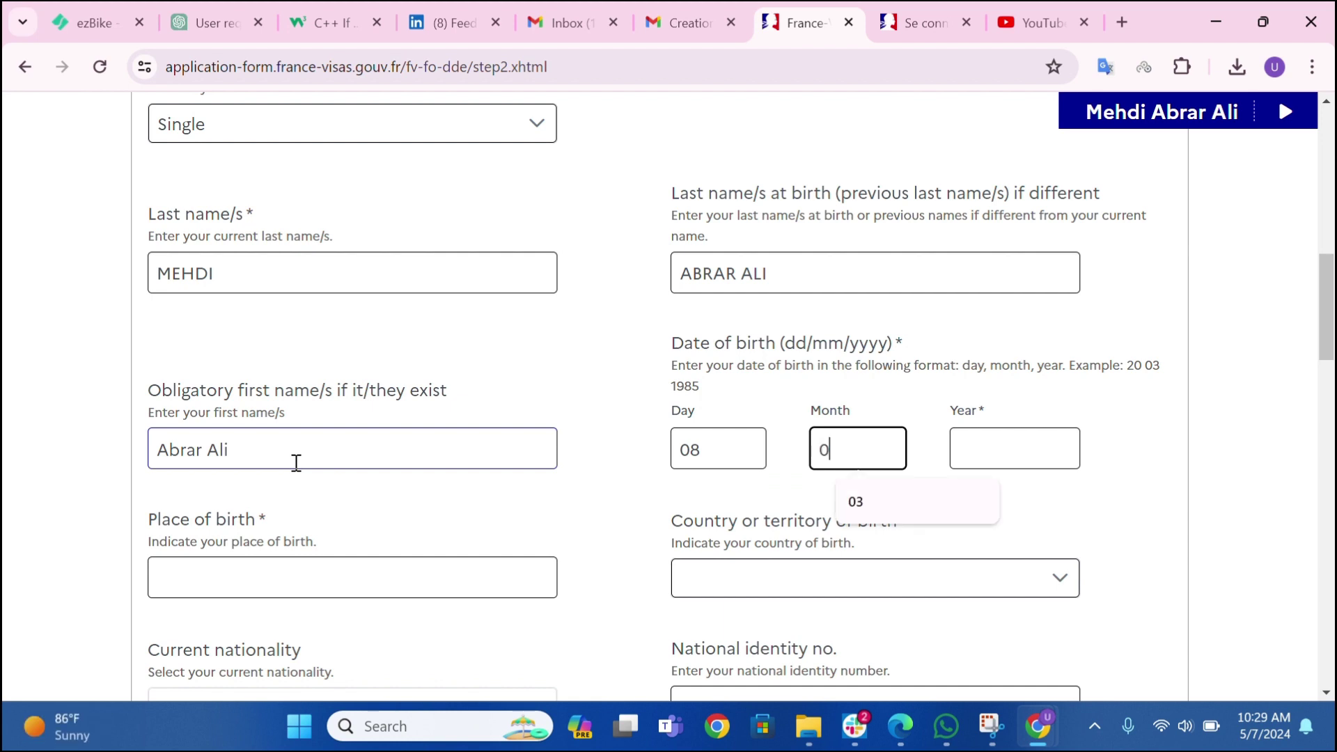
pyautogui.press('Tab')
pyautogui.write('20')
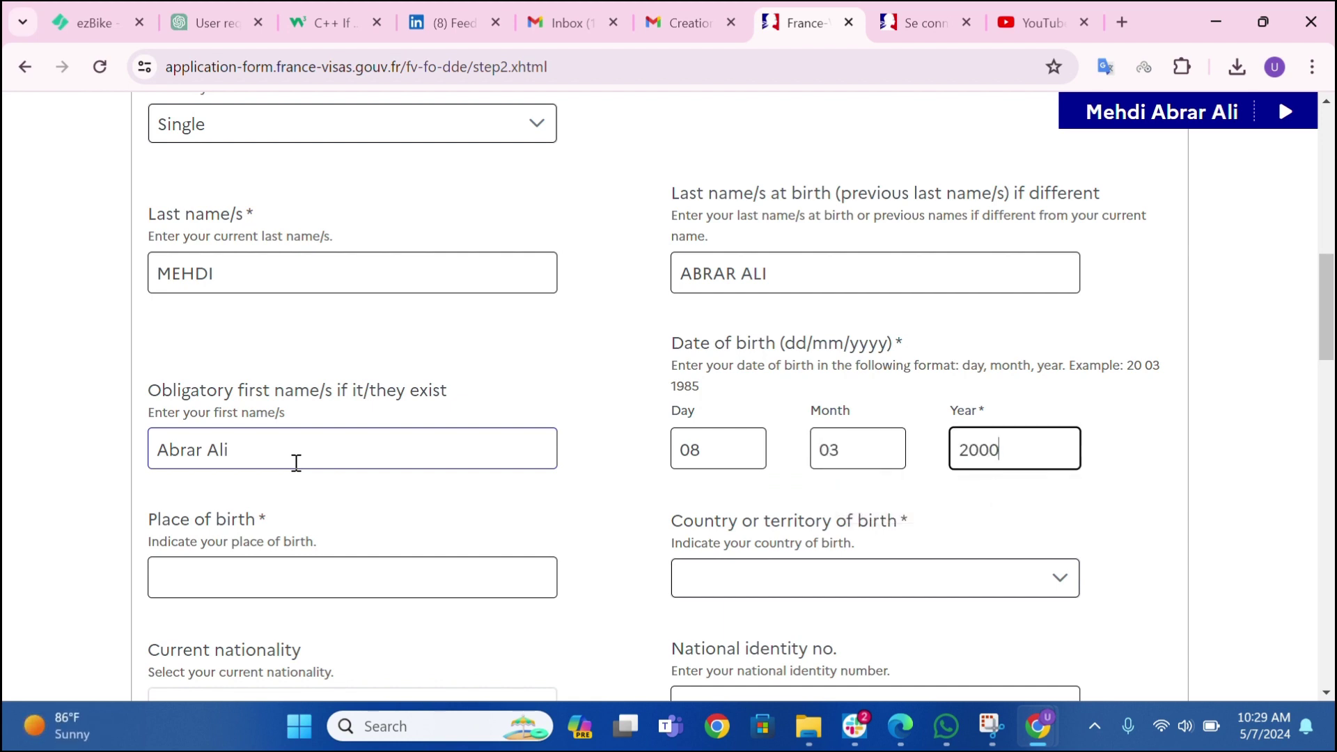
pyautogui.press('Tab')
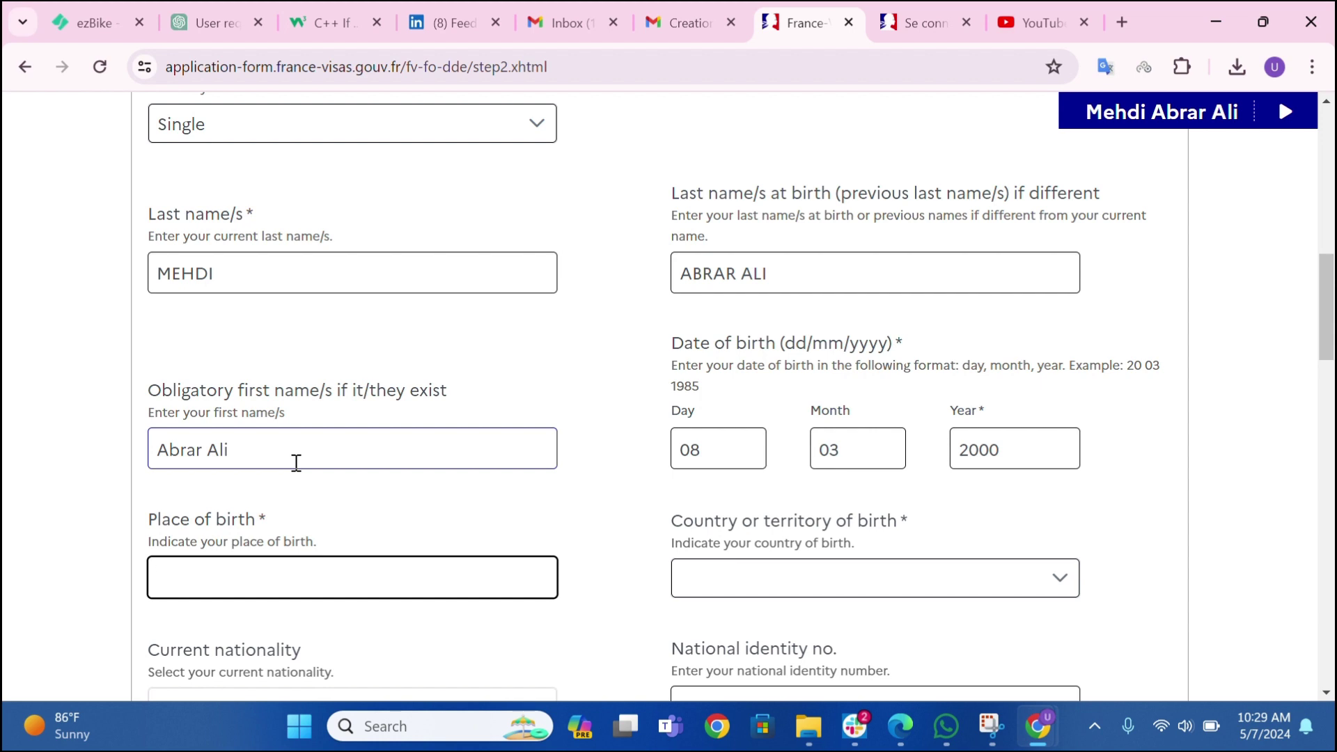
pyautogui.write('ISLAMABAD')
pyautogui.press('Tab')
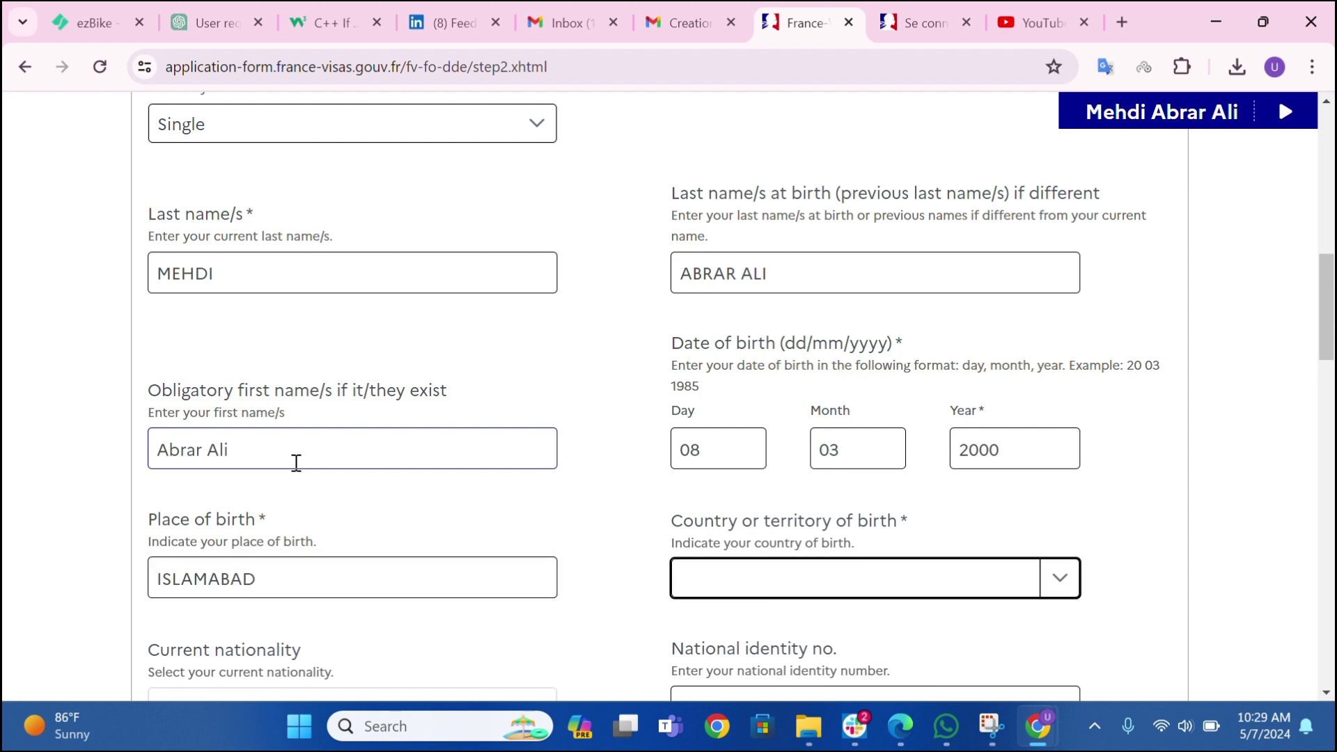
pyautogui.press('Down')
pyautogui.press('p')
pyautogui.click(235, 585)
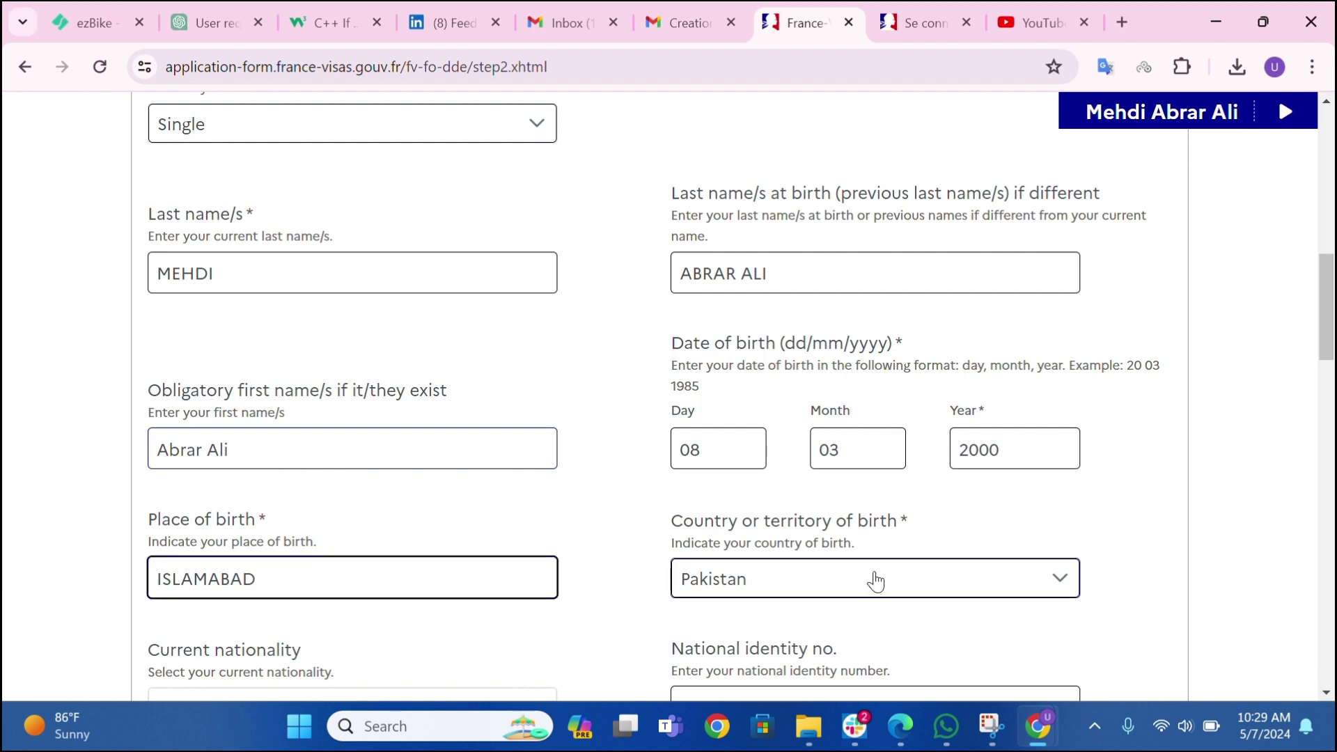
pyautogui.scroll(-3, 870, 572)
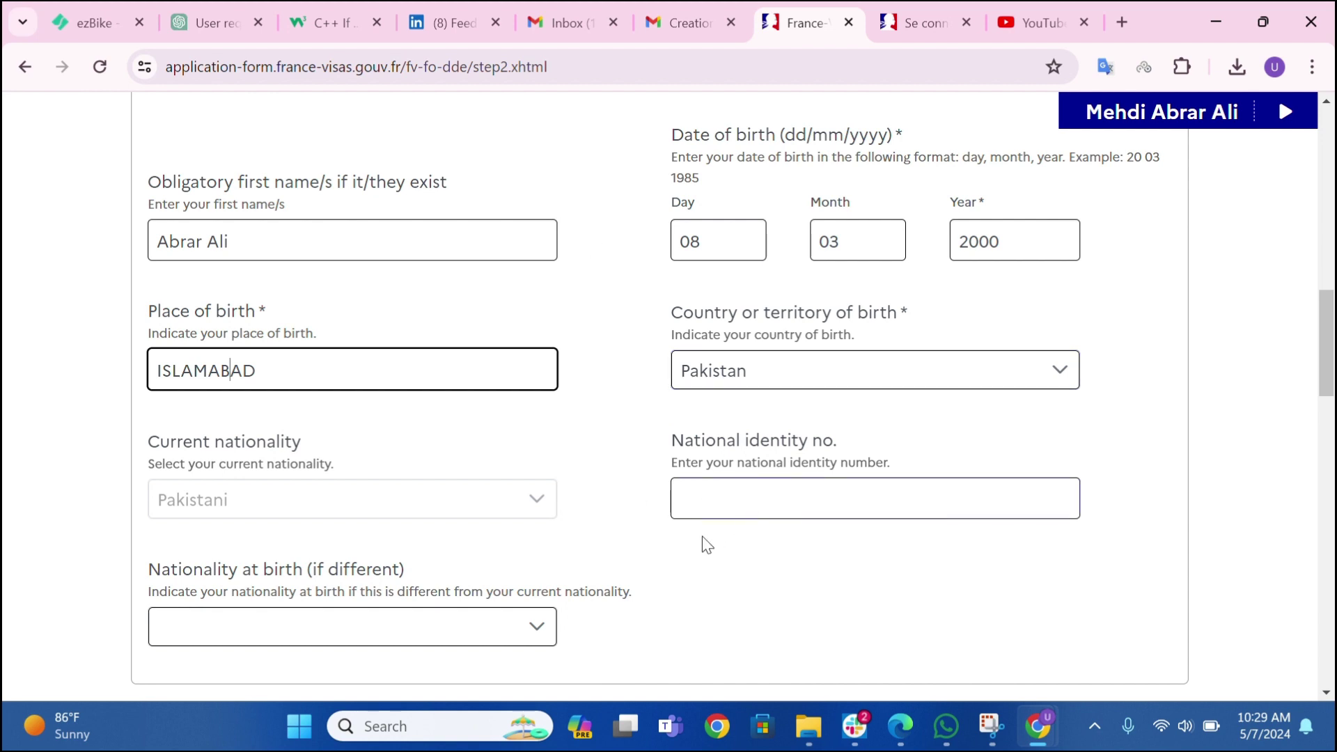
# - Enter the applicant's national identity number
pyautogui.click(708, 503)
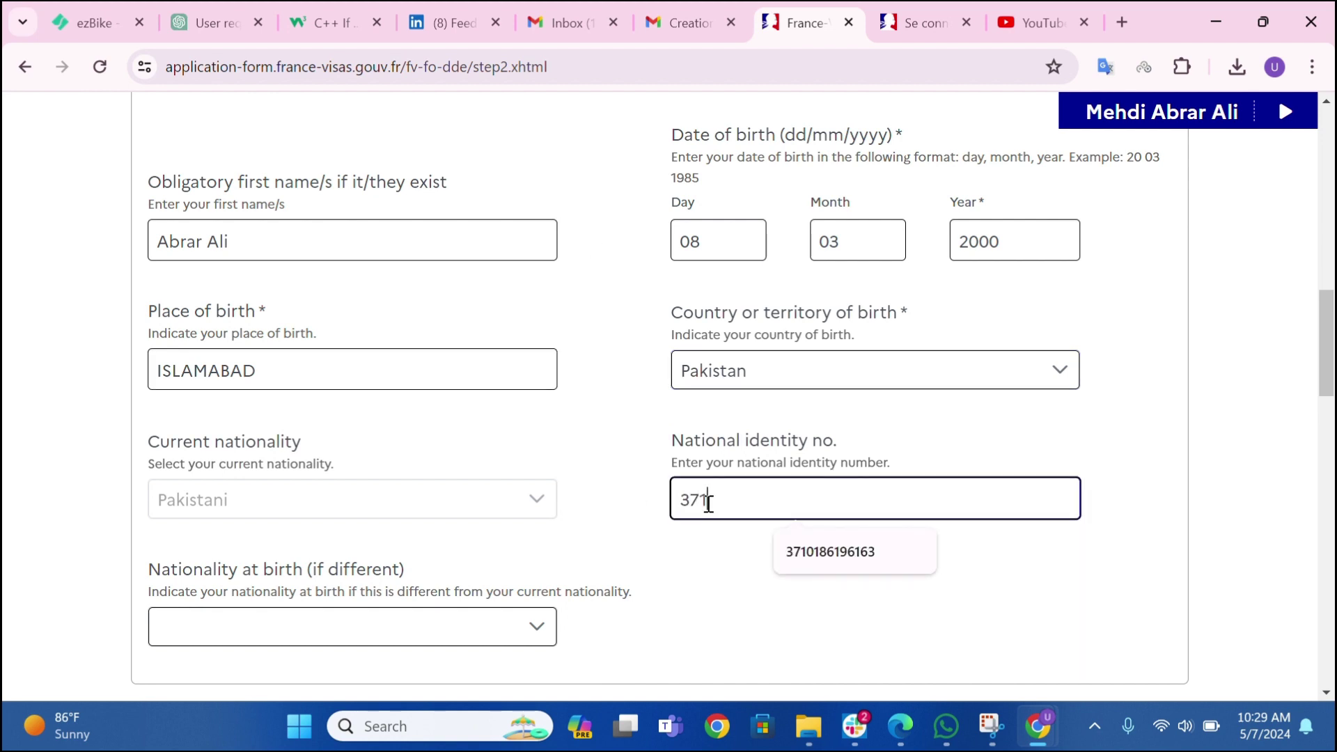
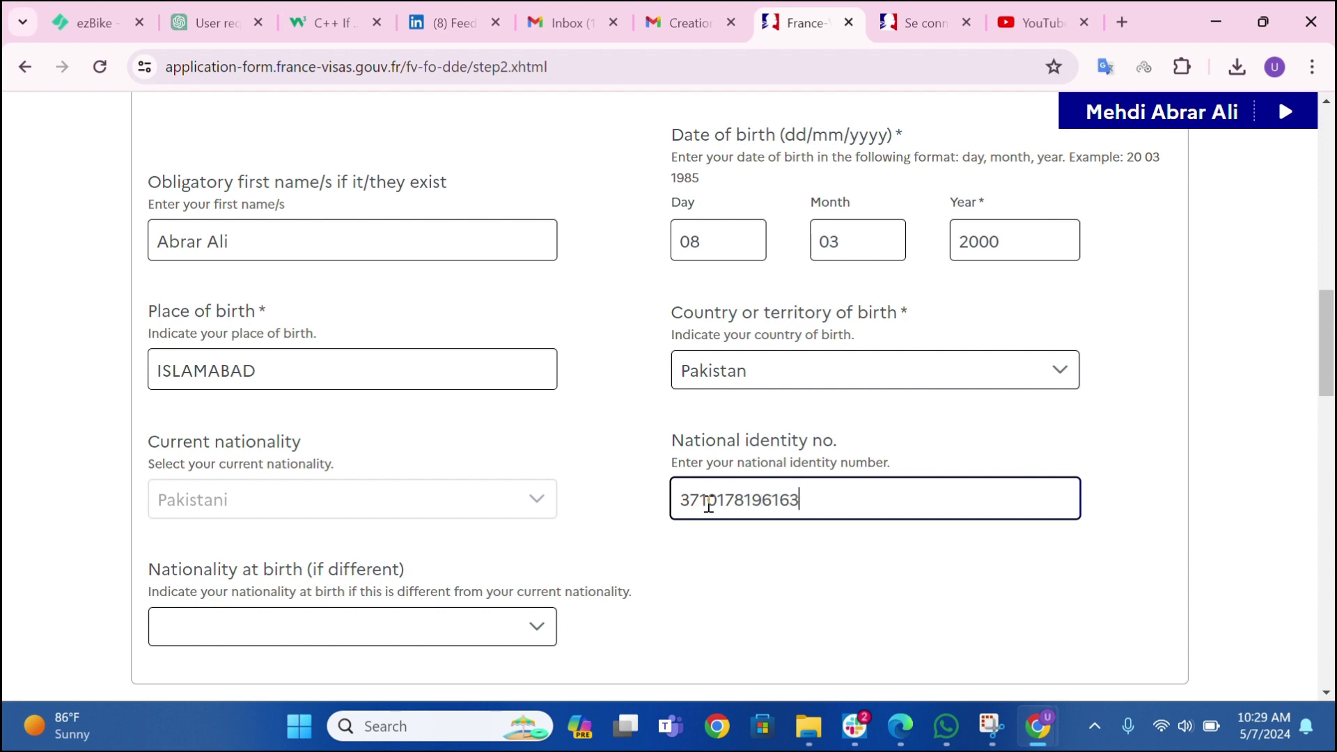
pyautogui.moveTo(670, 440); pyautogui.dragTo(843, 449)
pyautogui.click(861, 453)
# - Set the nationality at birth to Pakistani
pyautogui.click(313, 629)
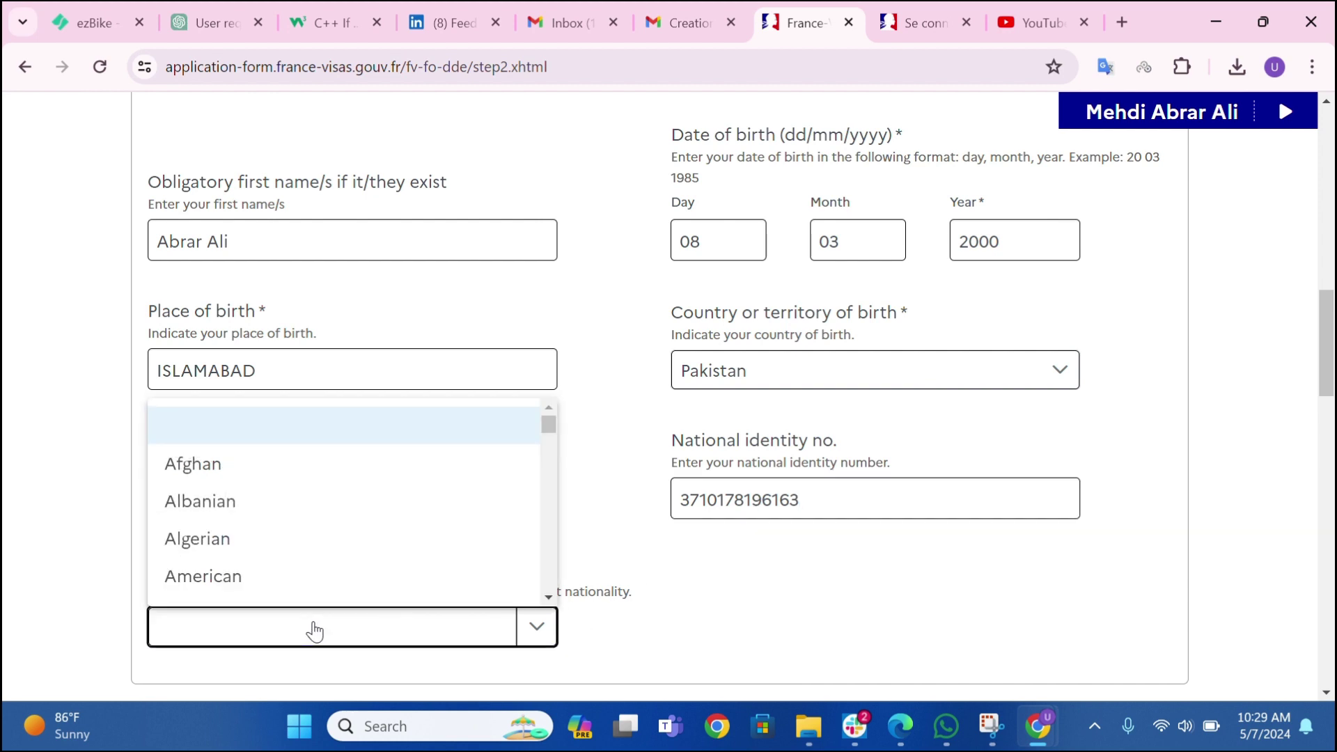
pyautogui.press('p')
pyautogui.press('Return')
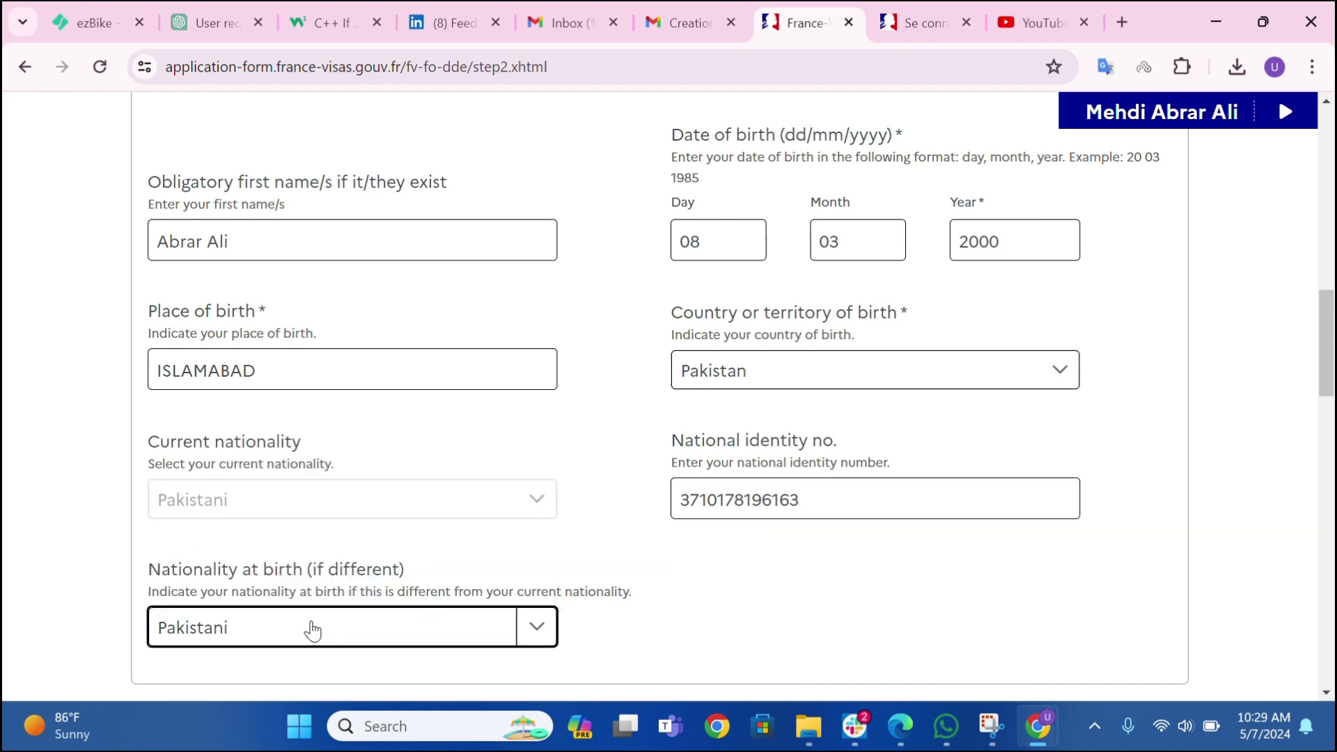
pyautogui.scroll(-3, 292, 376)
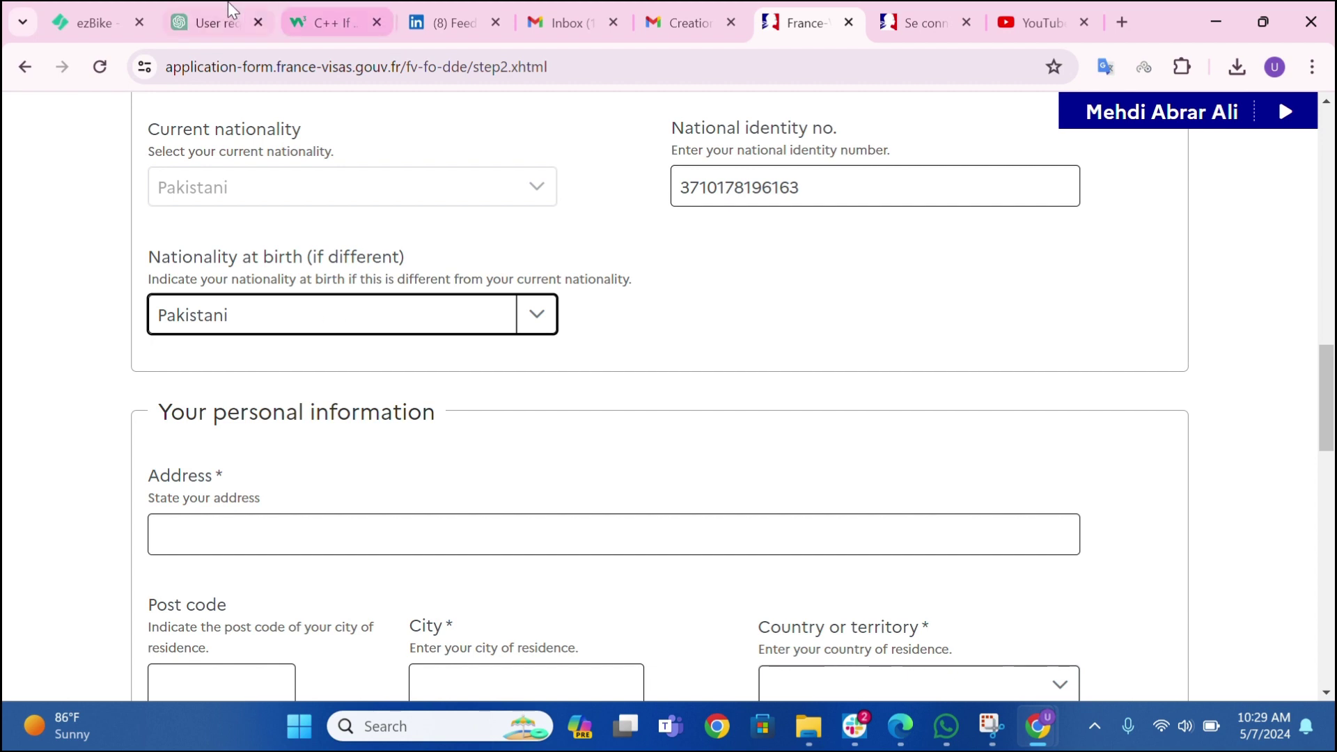
# - Enter the residence street address, correct the post code, and set city to ISLAMABAD
pyautogui.scroll(-1, 216, 350)
pyautogui.click(206, 420)
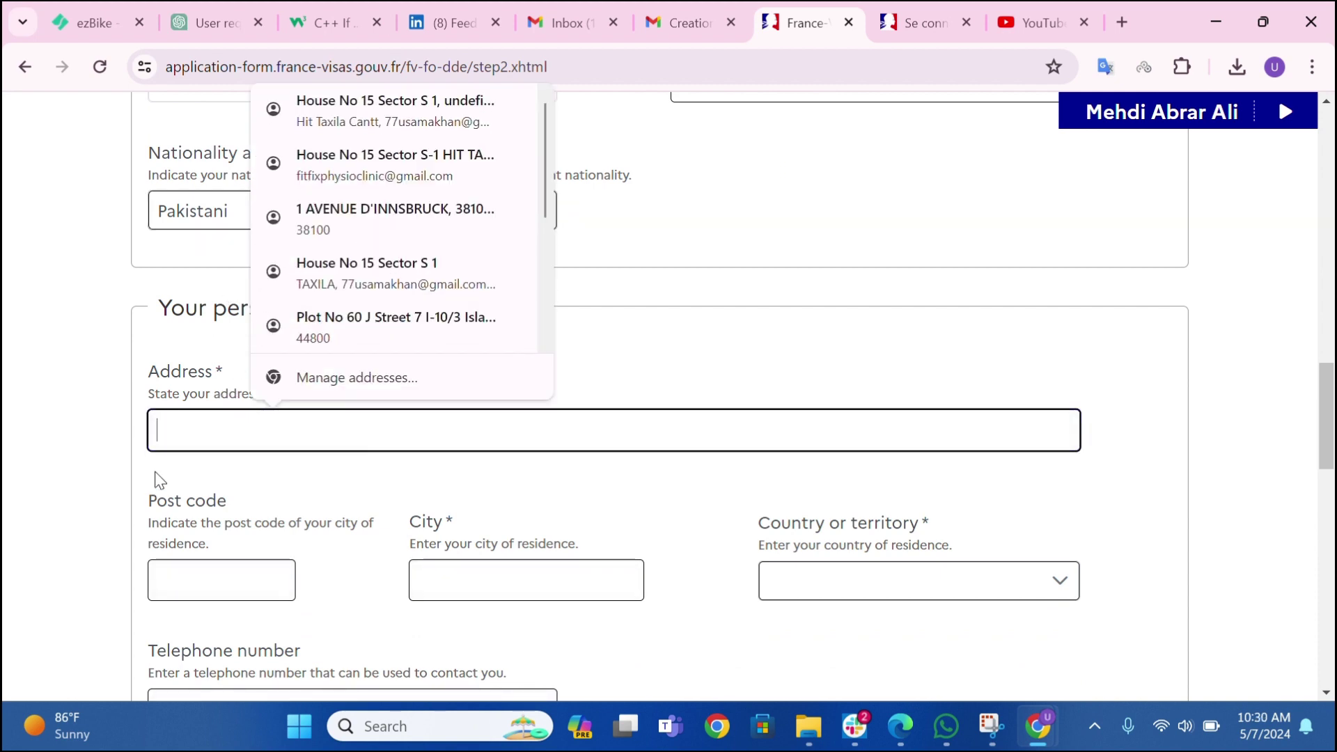
pyautogui.write('ISLAMABAD I 1')
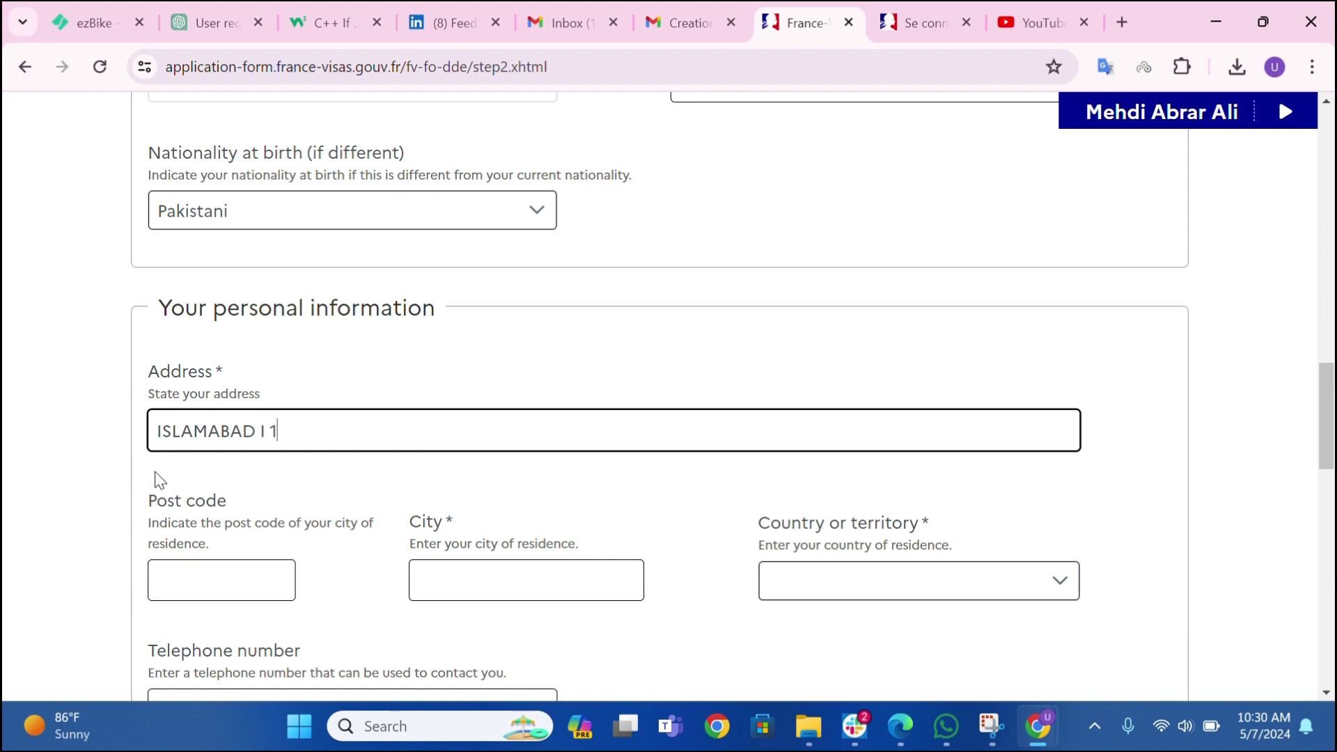
pyautogui.write('0/3')
pyautogui.press('Tab')
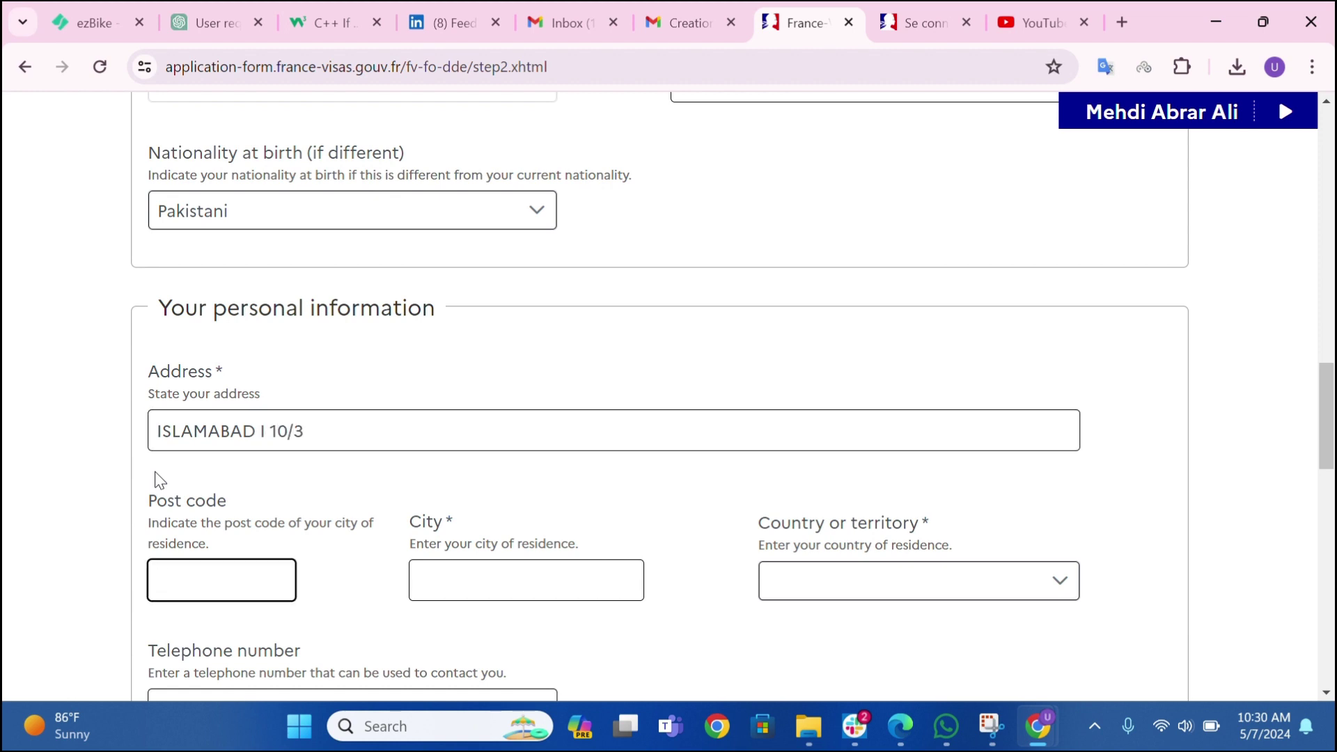
pyautogui.write('440000')
pyautogui.press('Tab')
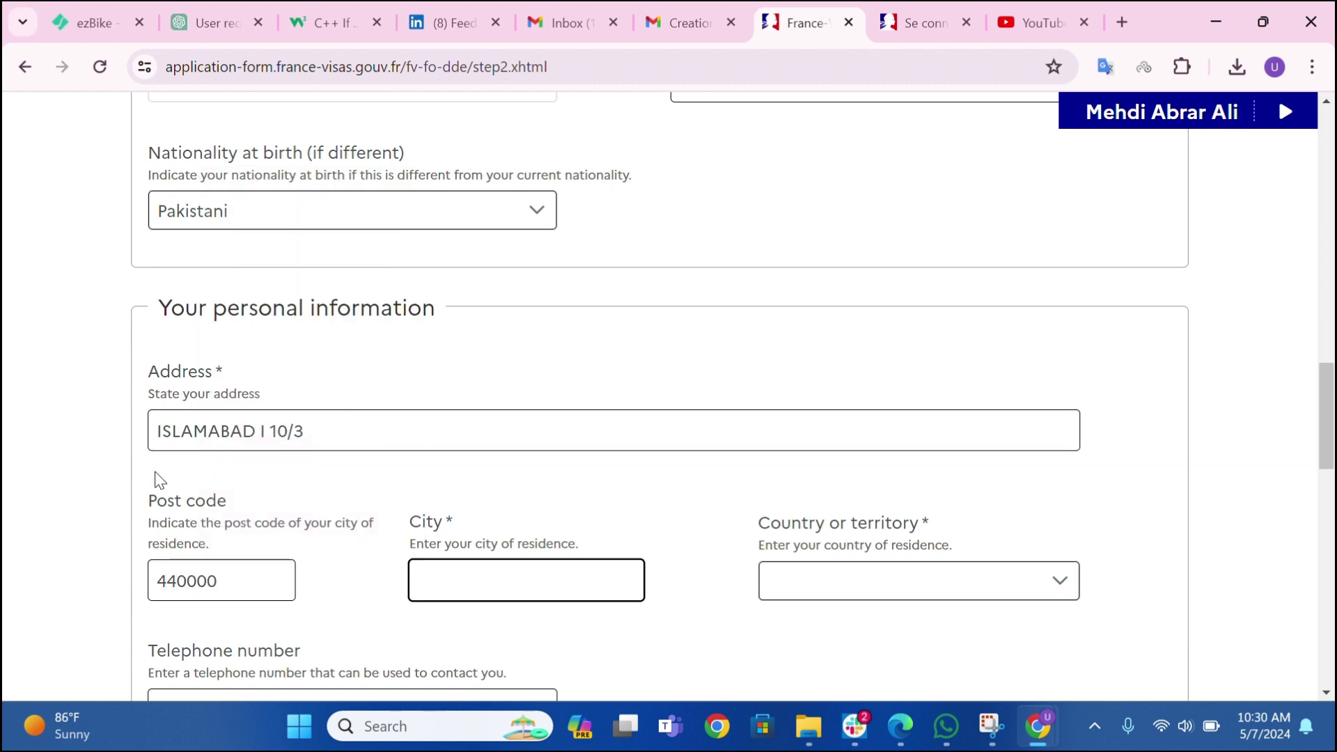
pyautogui.click(237, 589)
pyautogui.press('BackSpace')
pyautogui.press('Tab')
pyautogui.write('ISLAMABAD')
# - Choose Pakistan as country of residence and enter the contact telephone and e-mail
pyautogui.press('Tab')
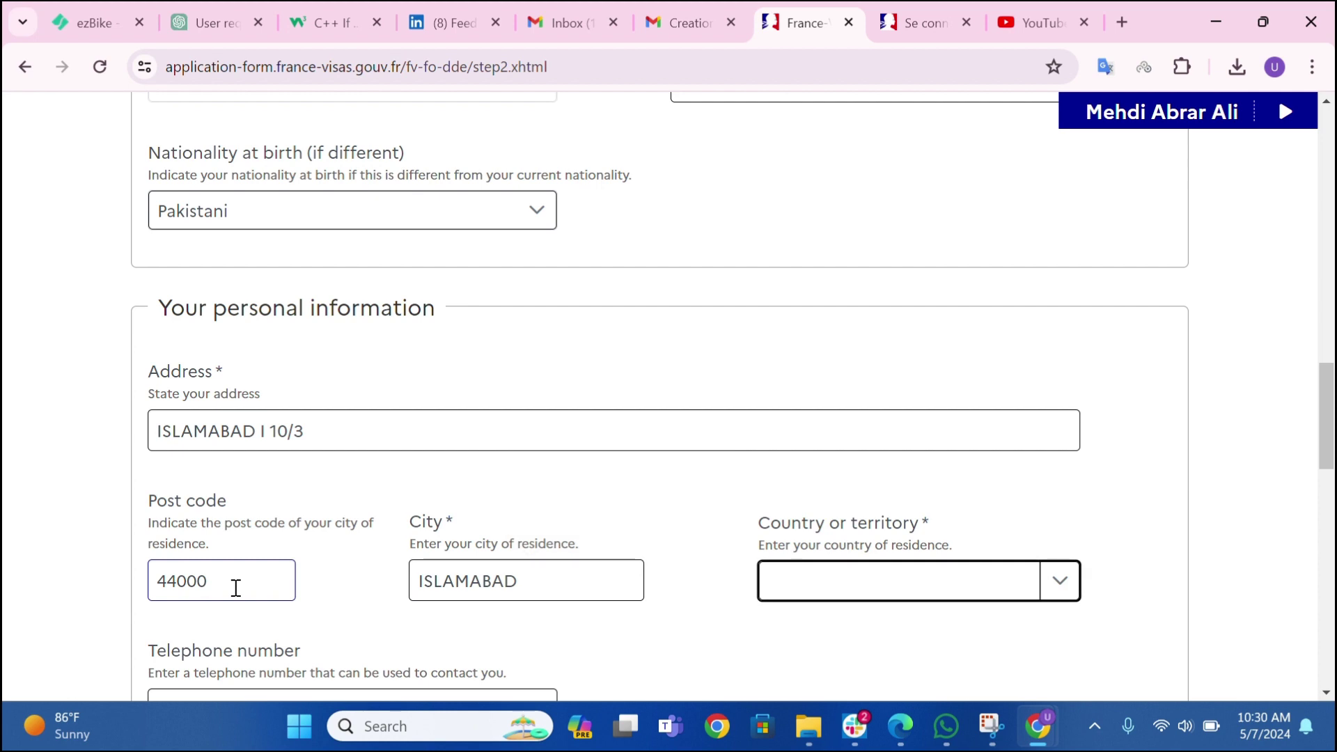
pyautogui.press('p')
pyautogui.press('Tab')
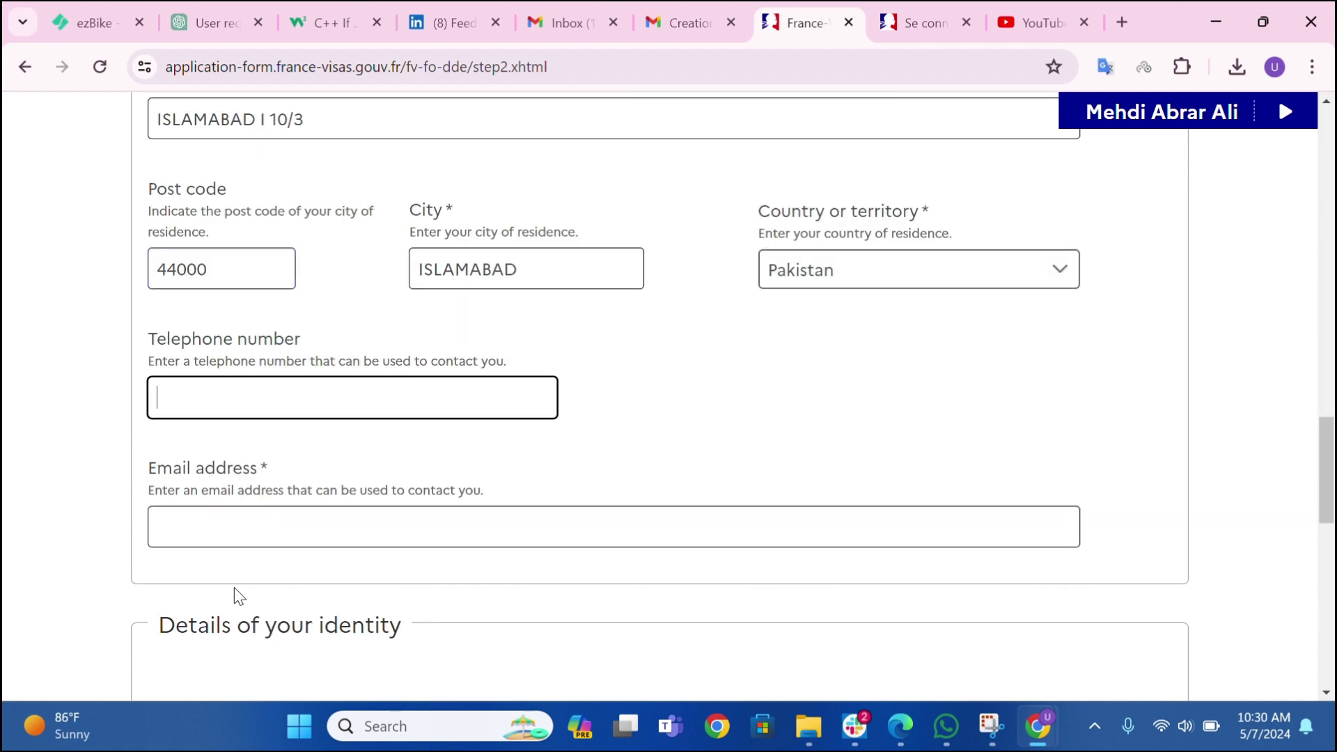
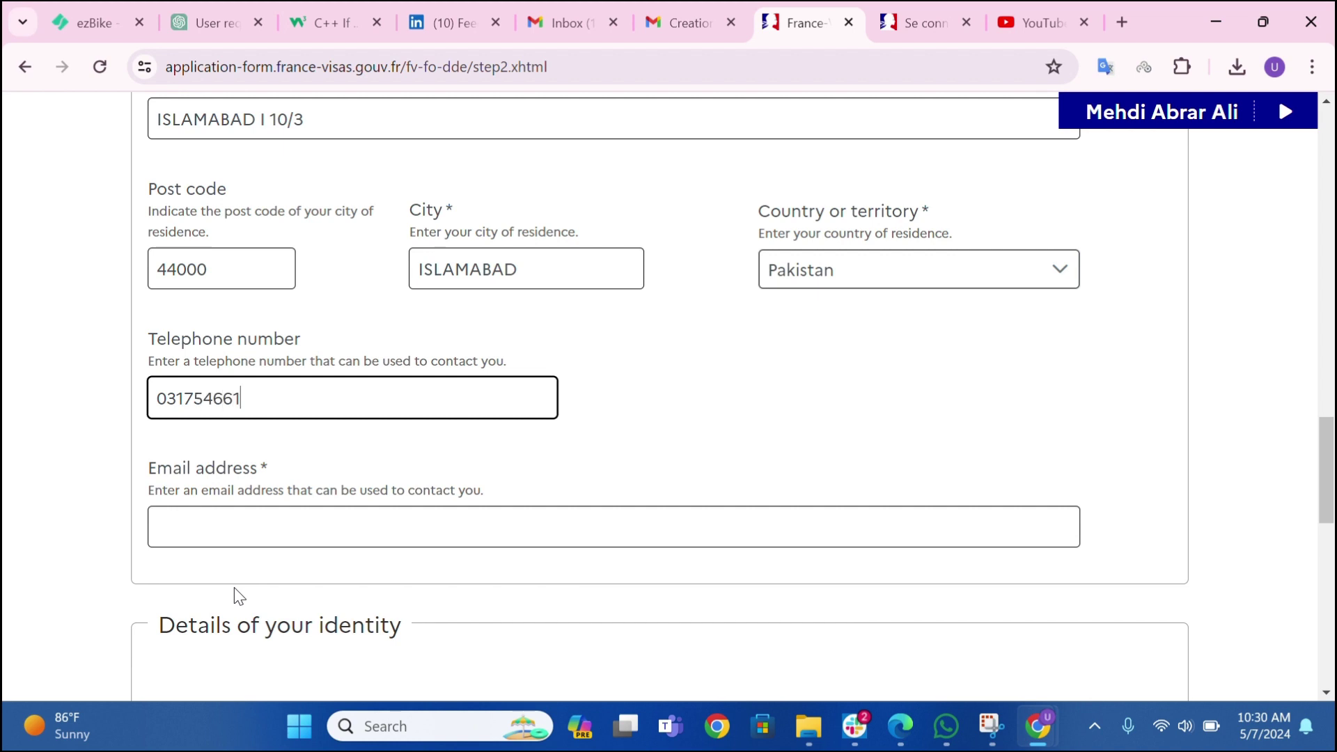
pyautogui.press('Tab')
pyautogui.write('xy')
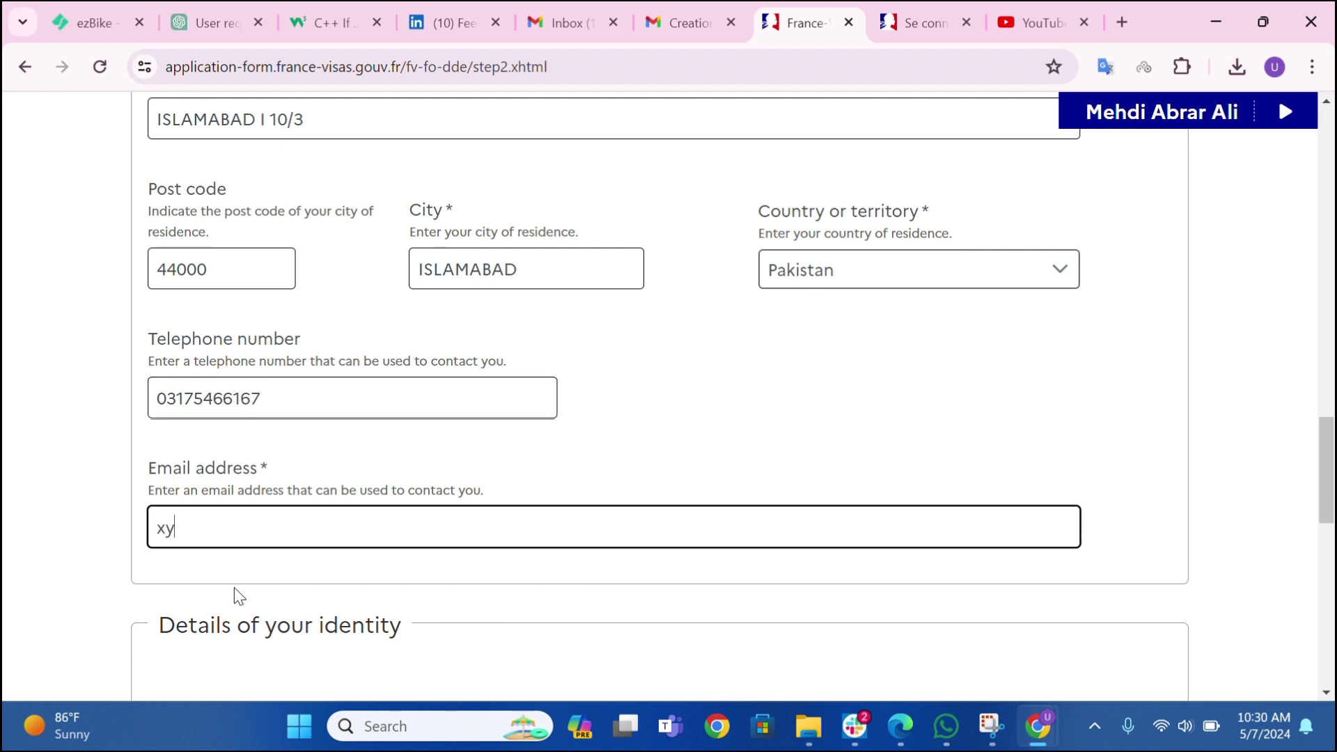
pyautogui.write('z@gmail.com')
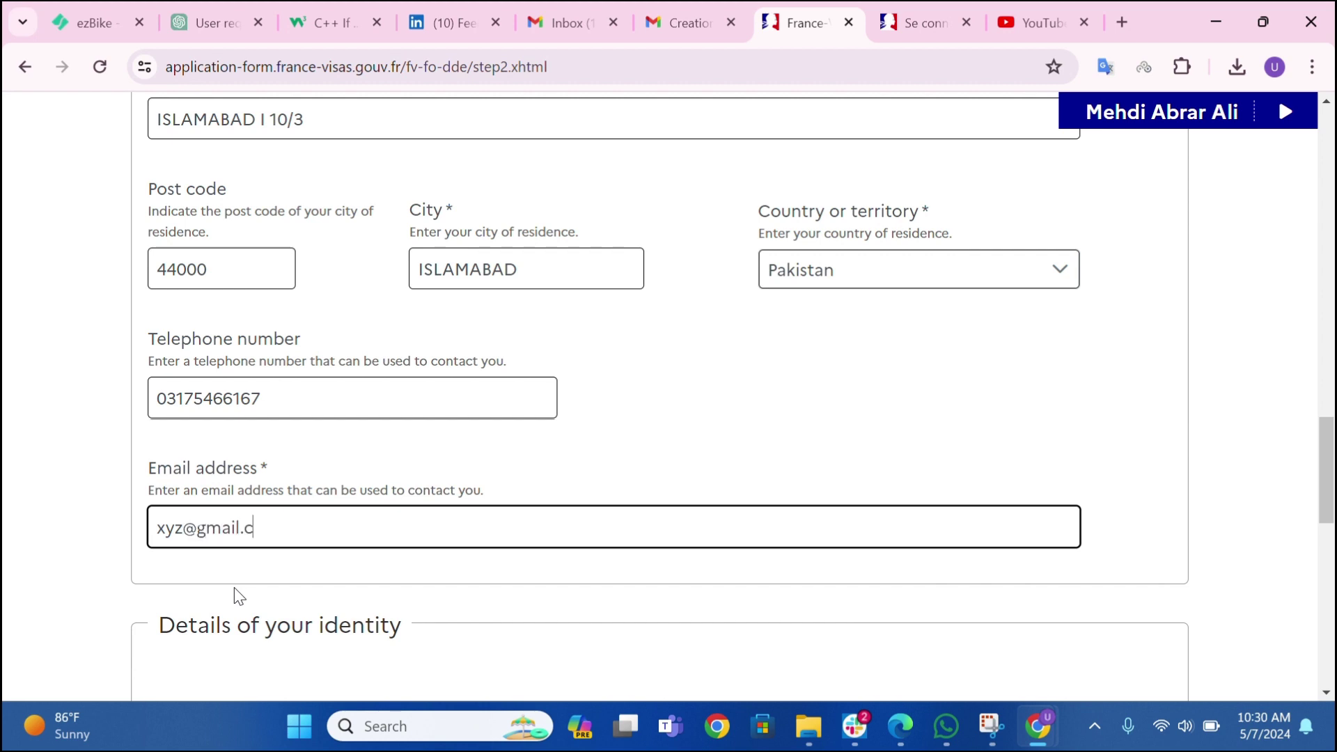
pyautogui.scroll(-4, 236, 594)
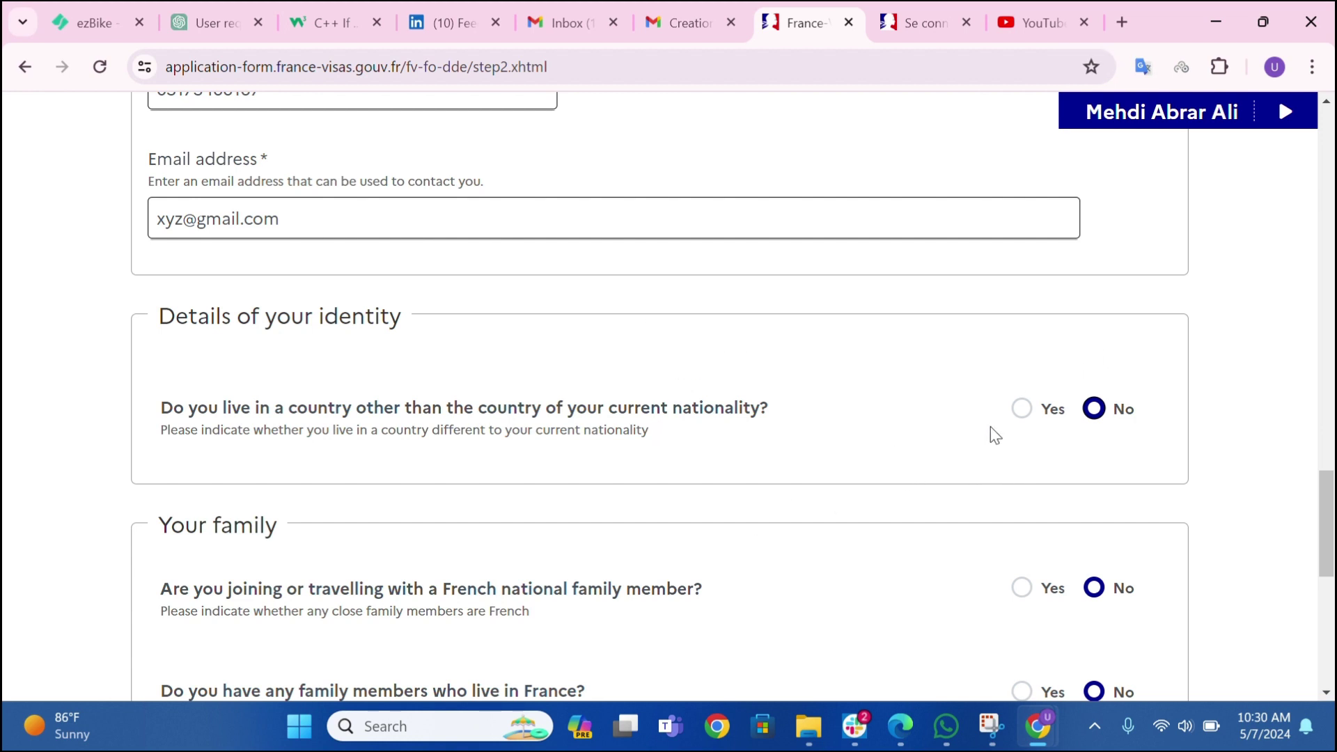
# - Adjust the family-living-in-France answer while scrolling down to the Your job section
pyautogui.scroll(-3, 824, 451)
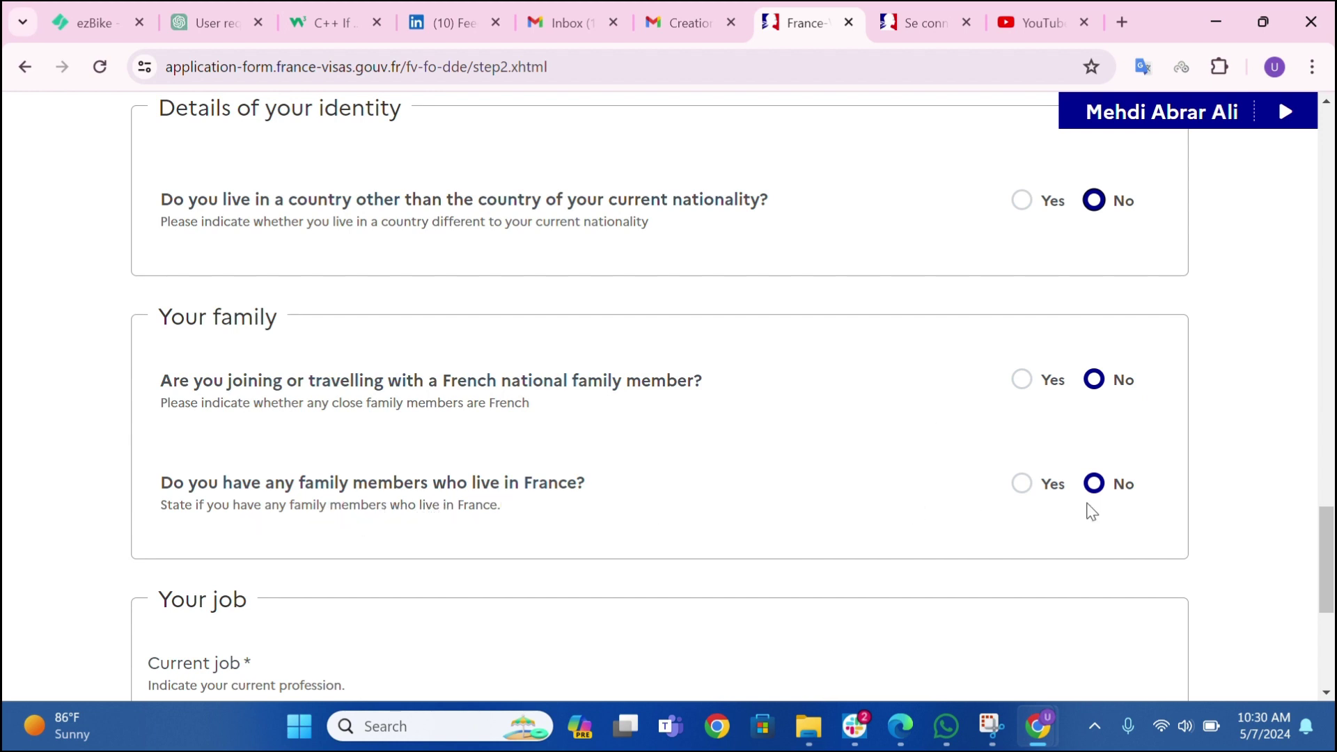
pyautogui.click(1008, 496)
pyautogui.scroll(-2, 696, 449)
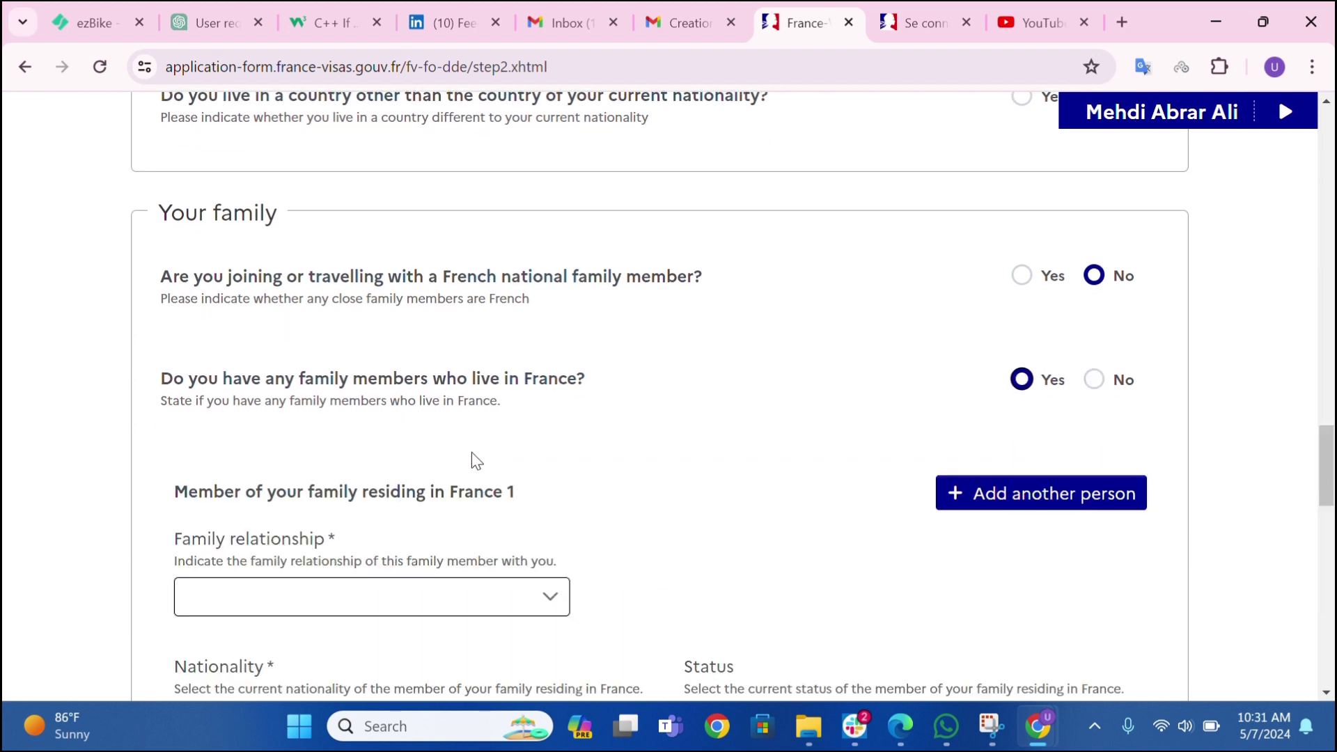
pyautogui.scroll(-3, 471, 453)
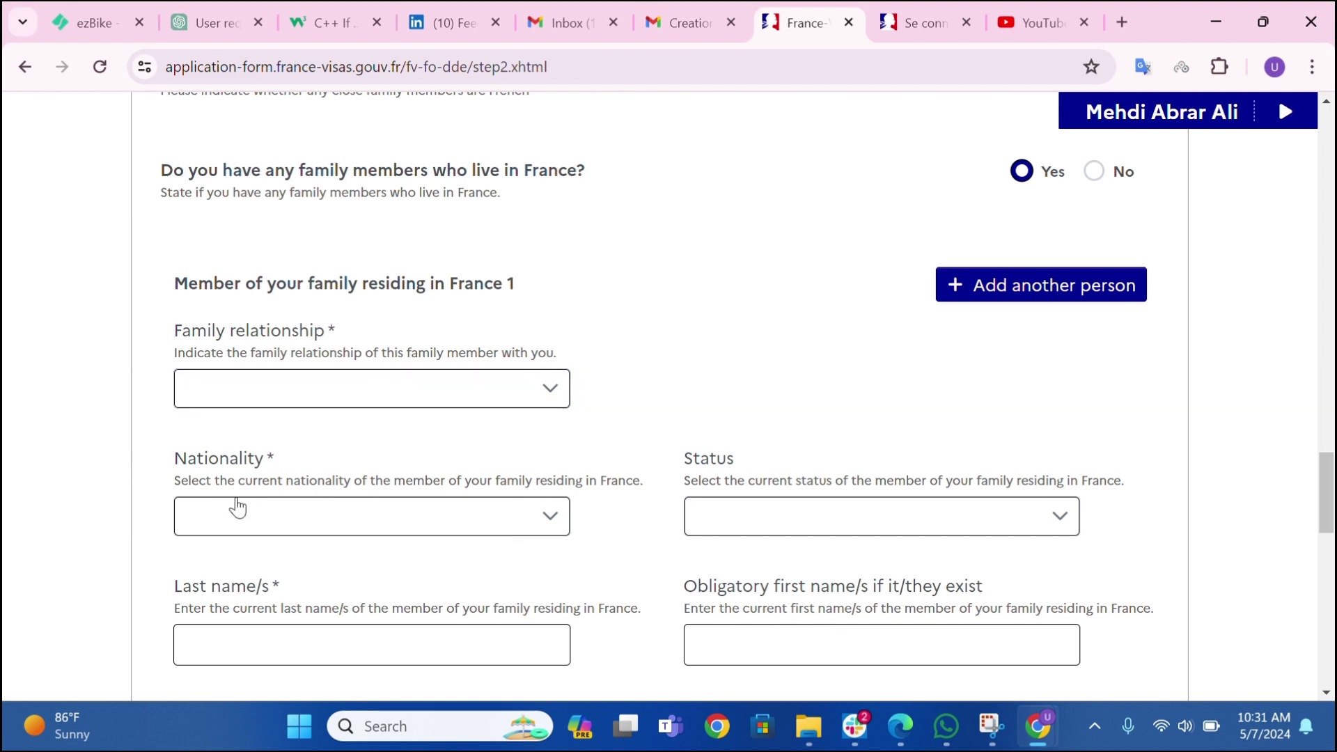
pyautogui.scroll(-1, 718, 526)
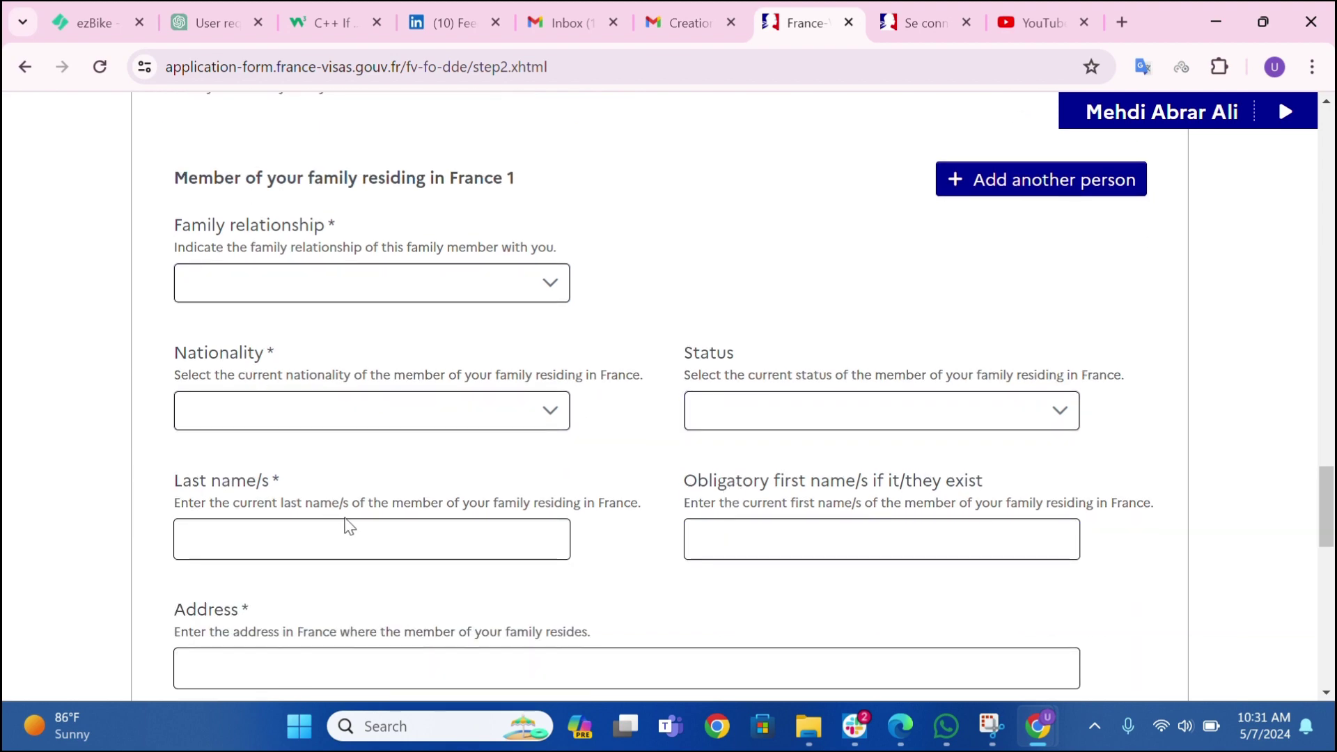
pyautogui.scroll(-3, 343, 522)
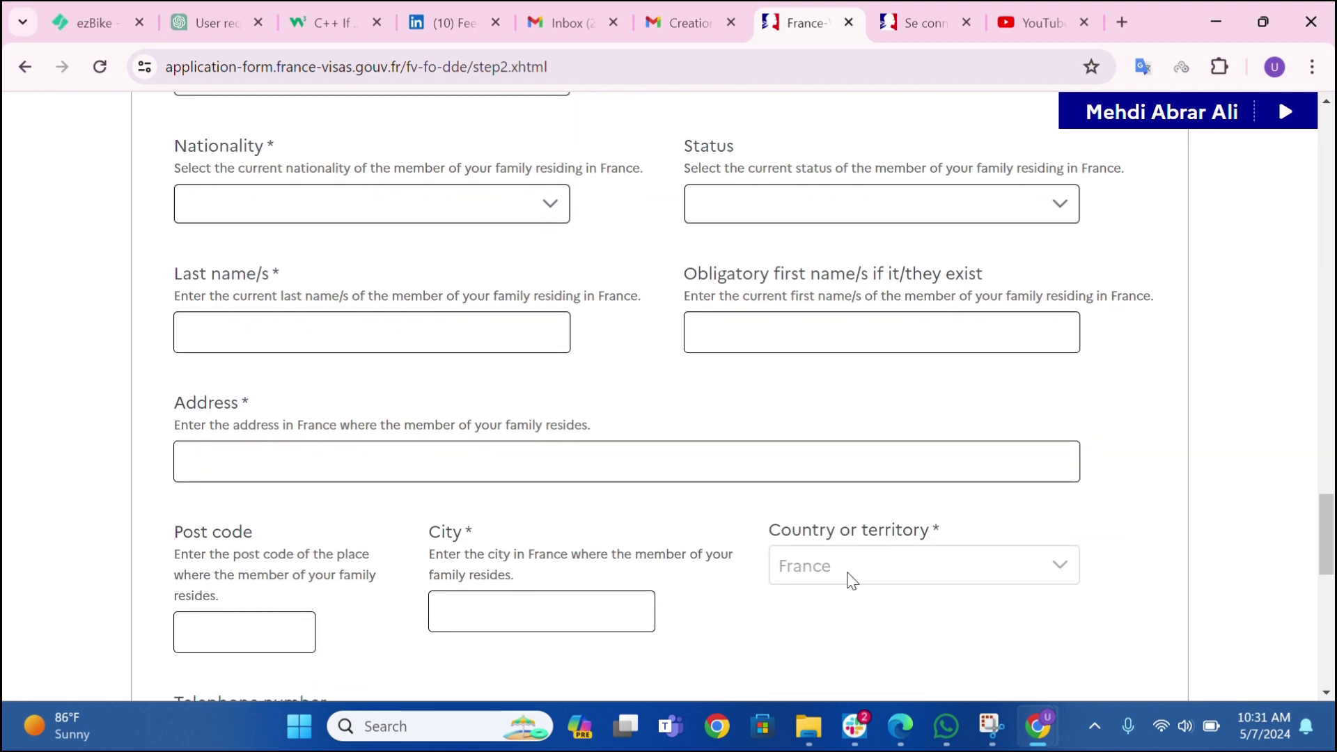
pyautogui.scroll(-6, 716, 576)
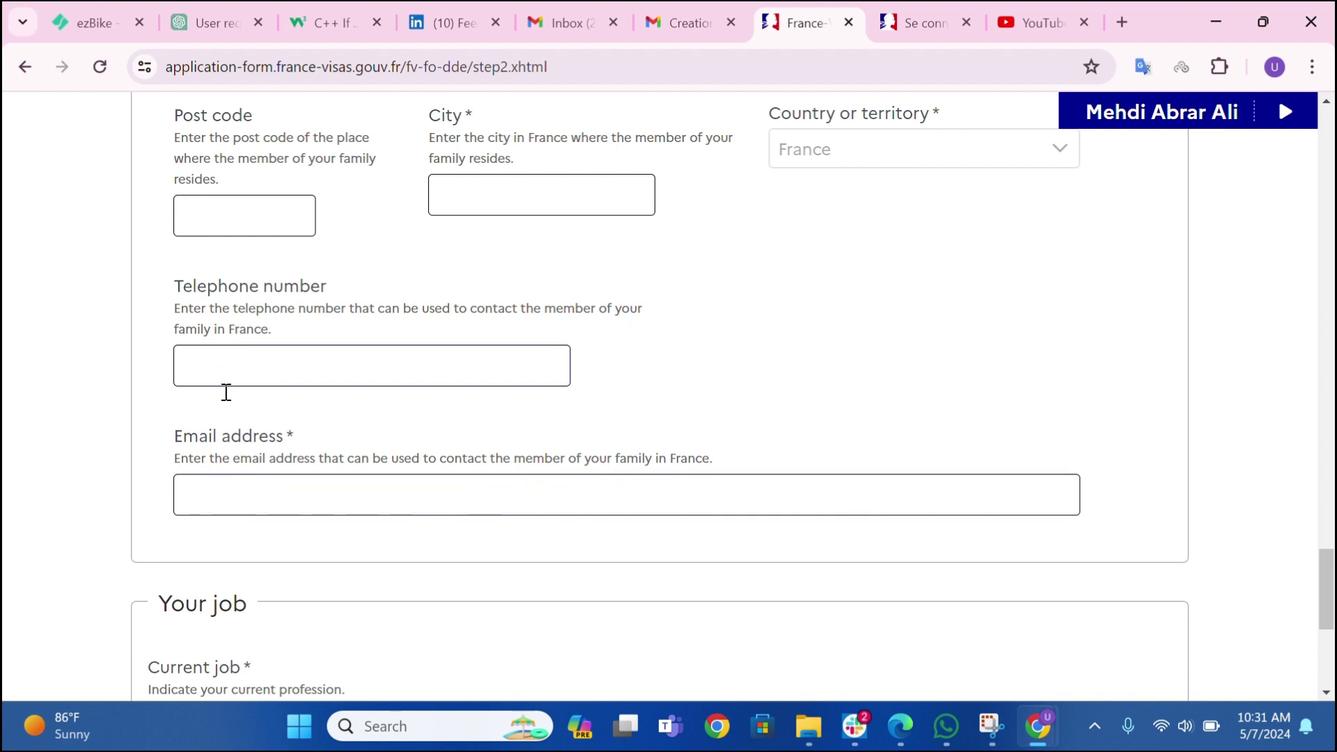
pyautogui.scroll(8, 346, 486)
pyautogui.scroll(4, 961, 531)
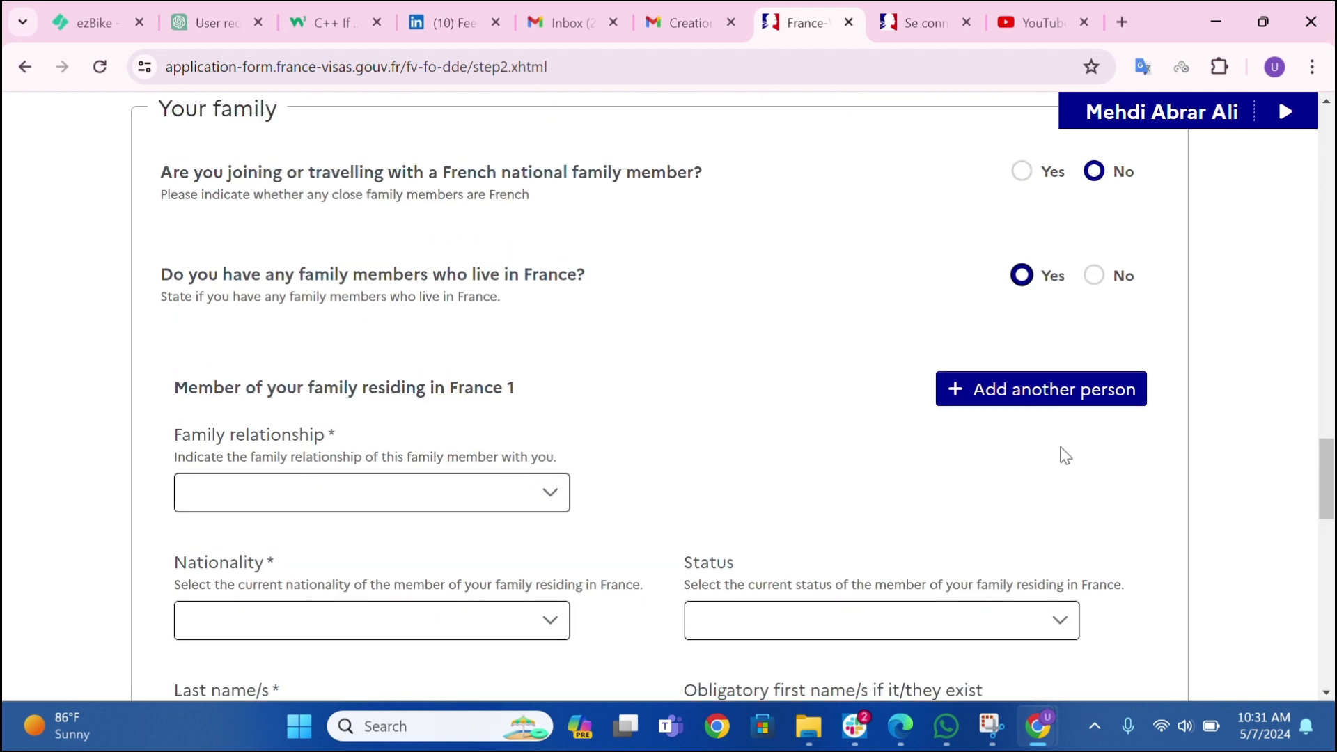
pyautogui.click(1094, 275)
pyautogui.scroll(-13, 773, 431)
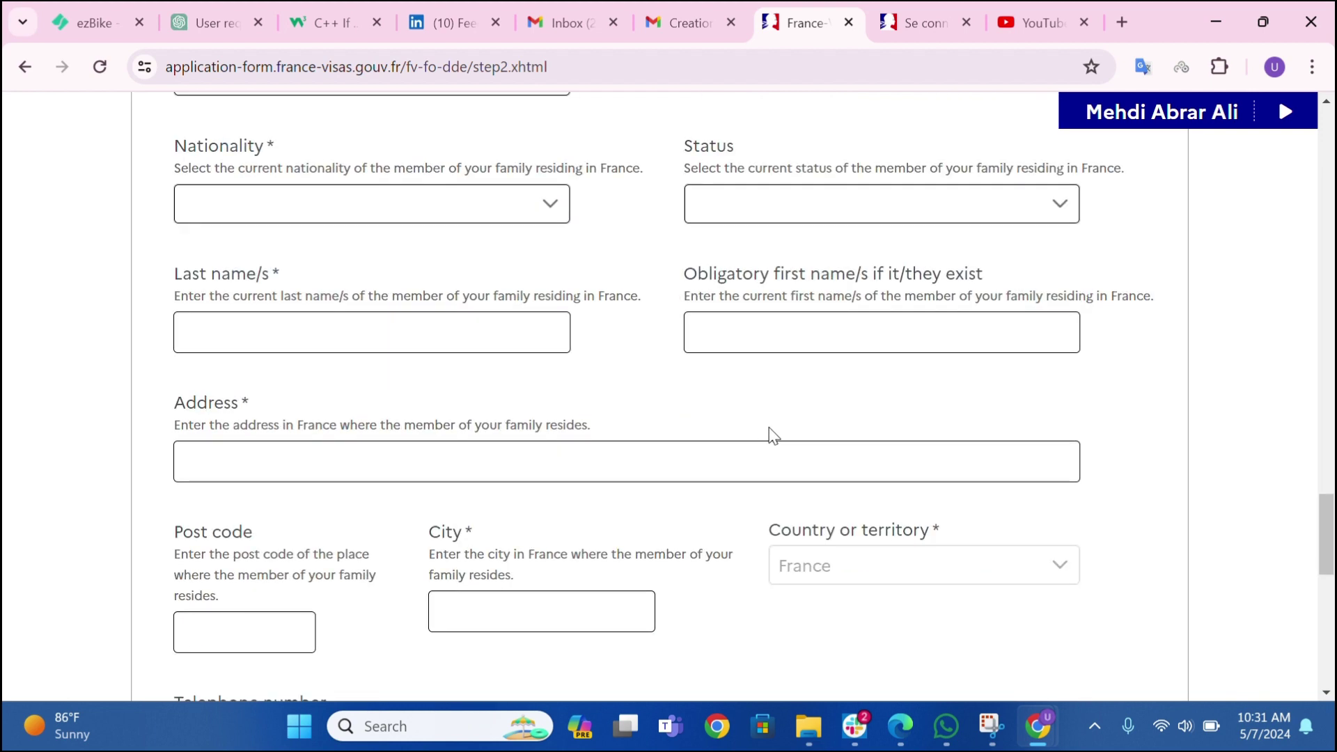
pyautogui.scroll(-3, 768, 431)
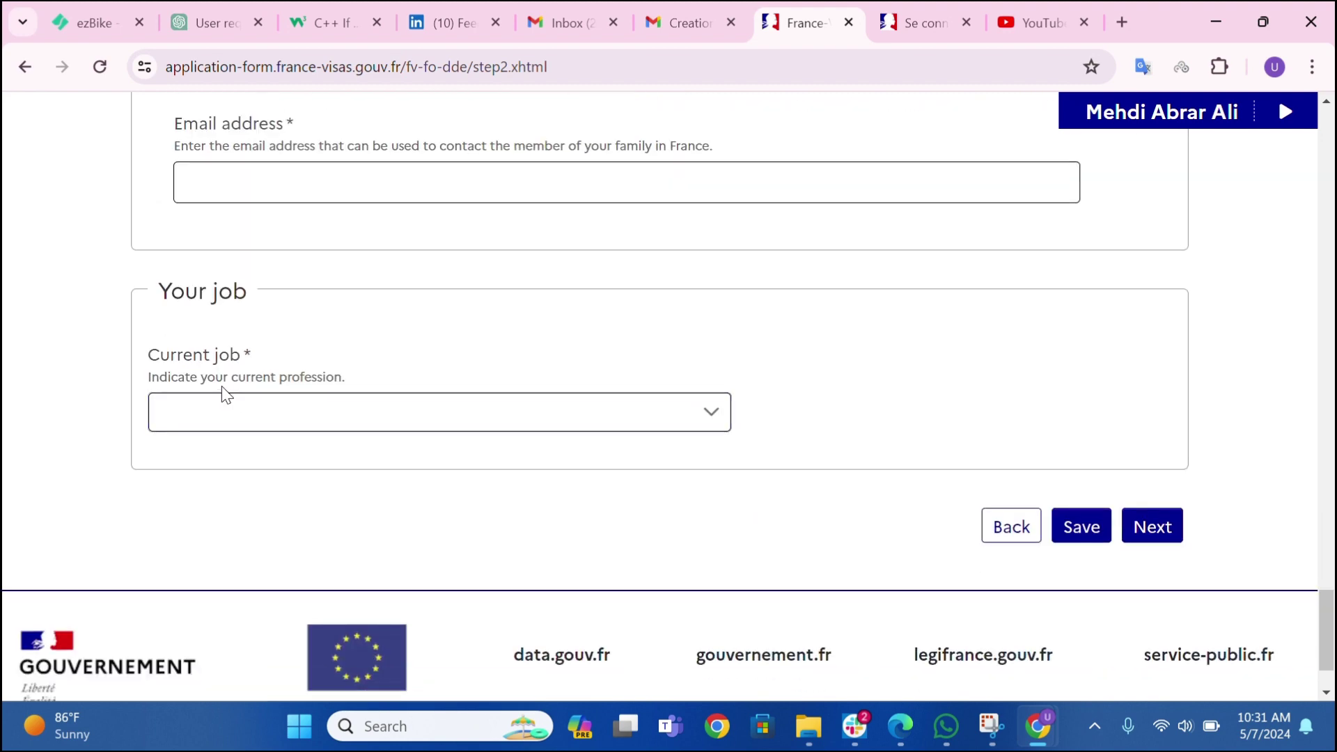
# - Select Electronics engineer as the current job and save so employer fields appear
pyautogui.click(229, 426)
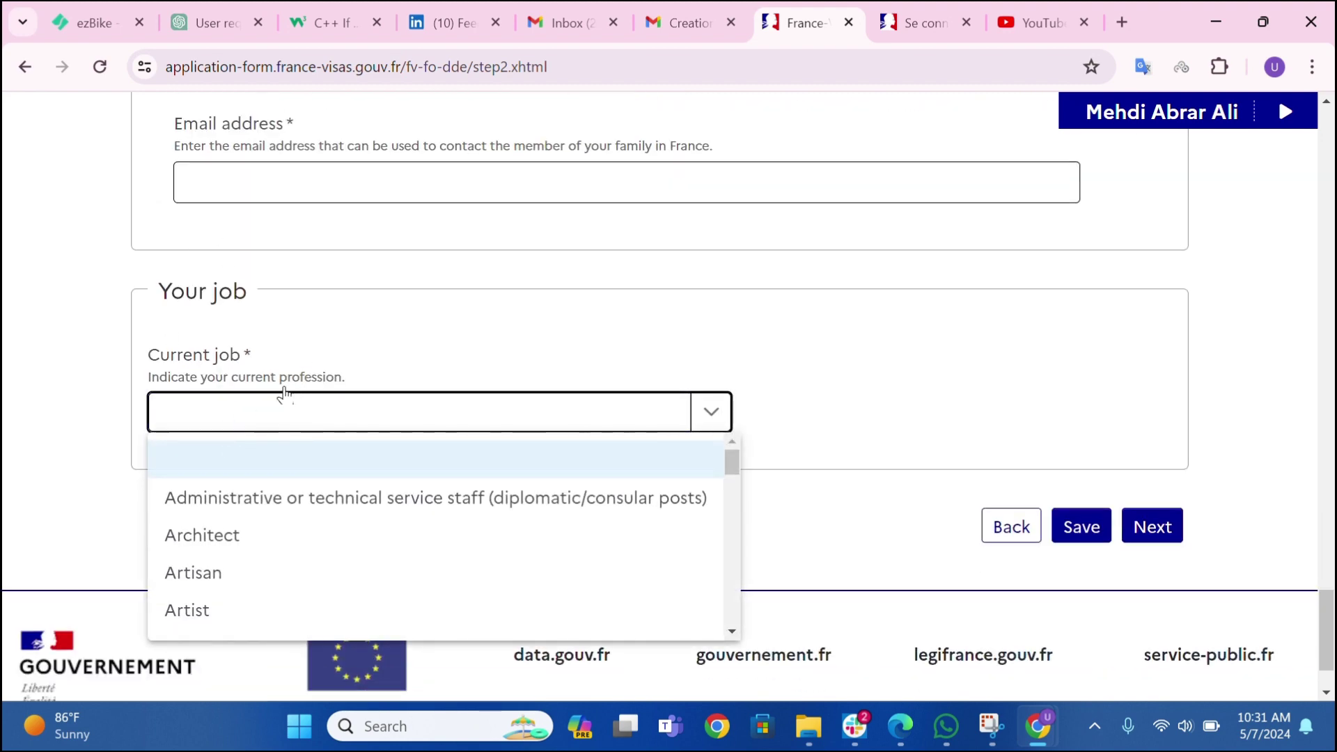
pyautogui.scroll(-2, 289, 394)
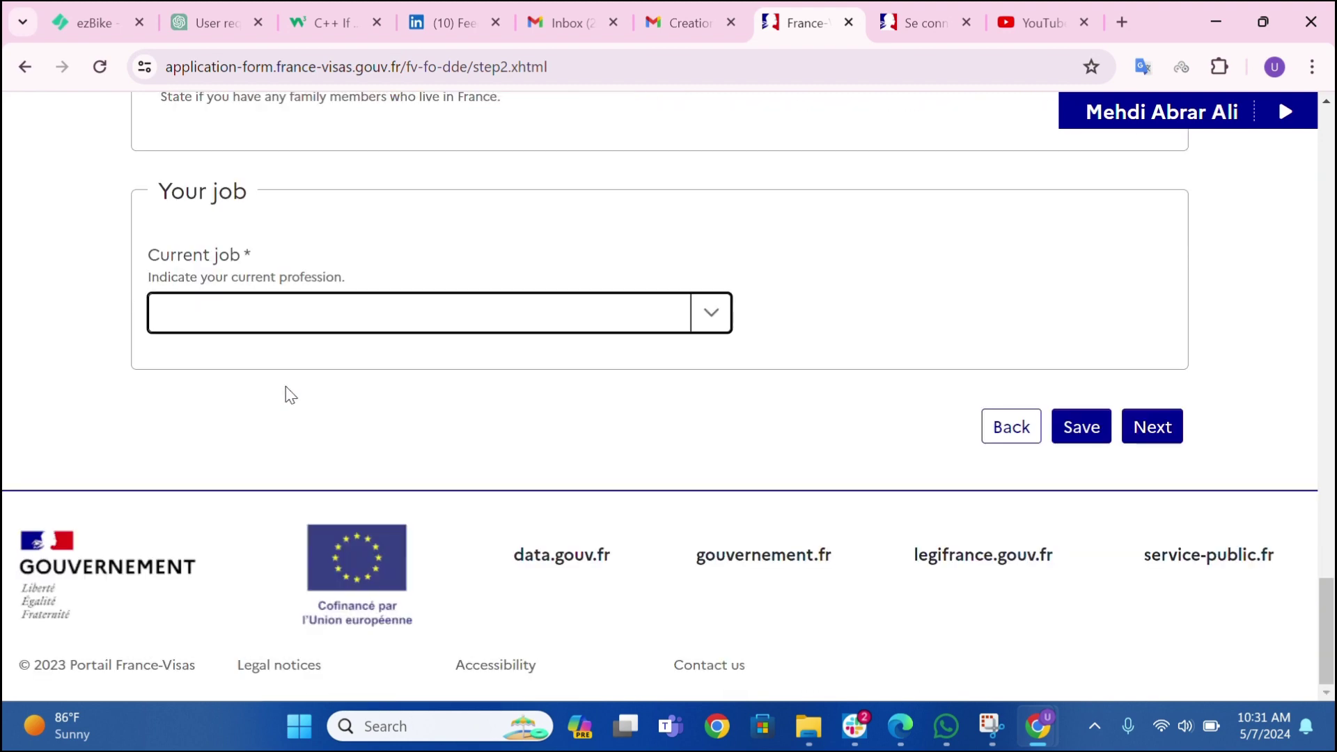
pyautogui.click(333, 310)
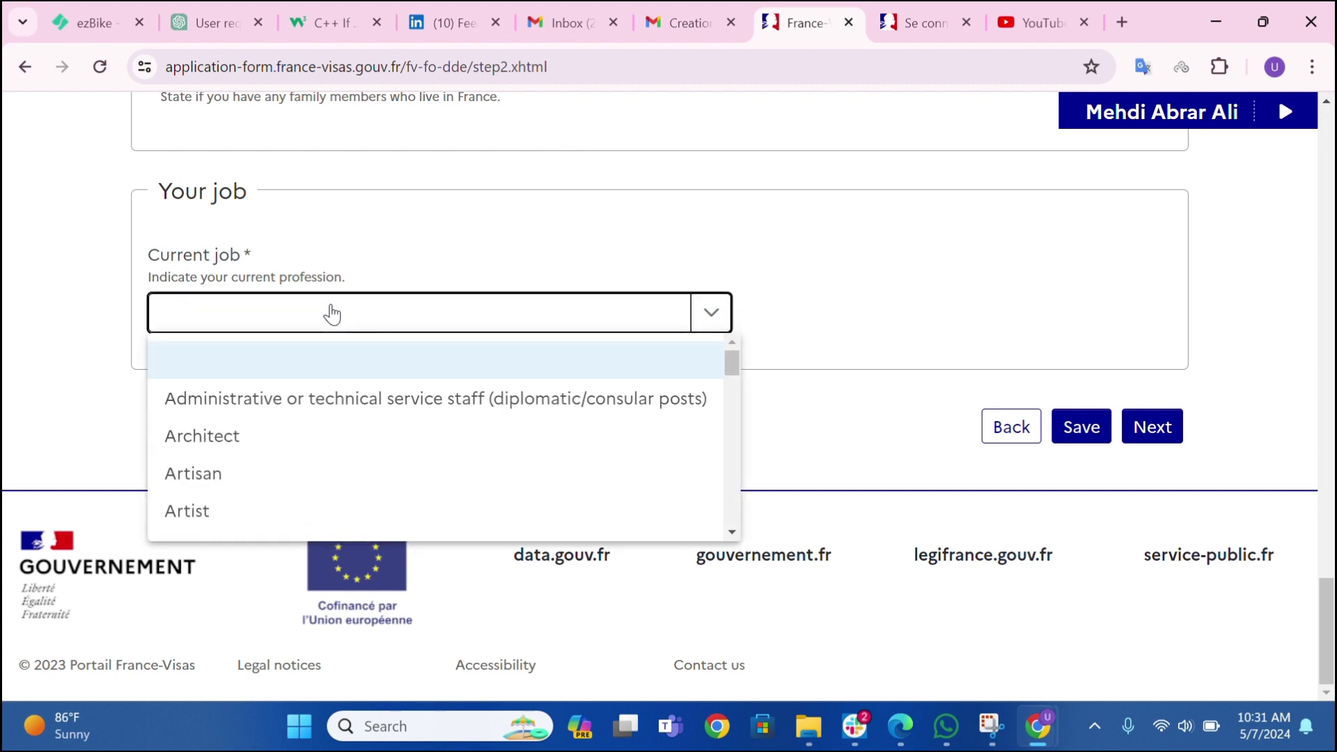
pyautogui.press('e')
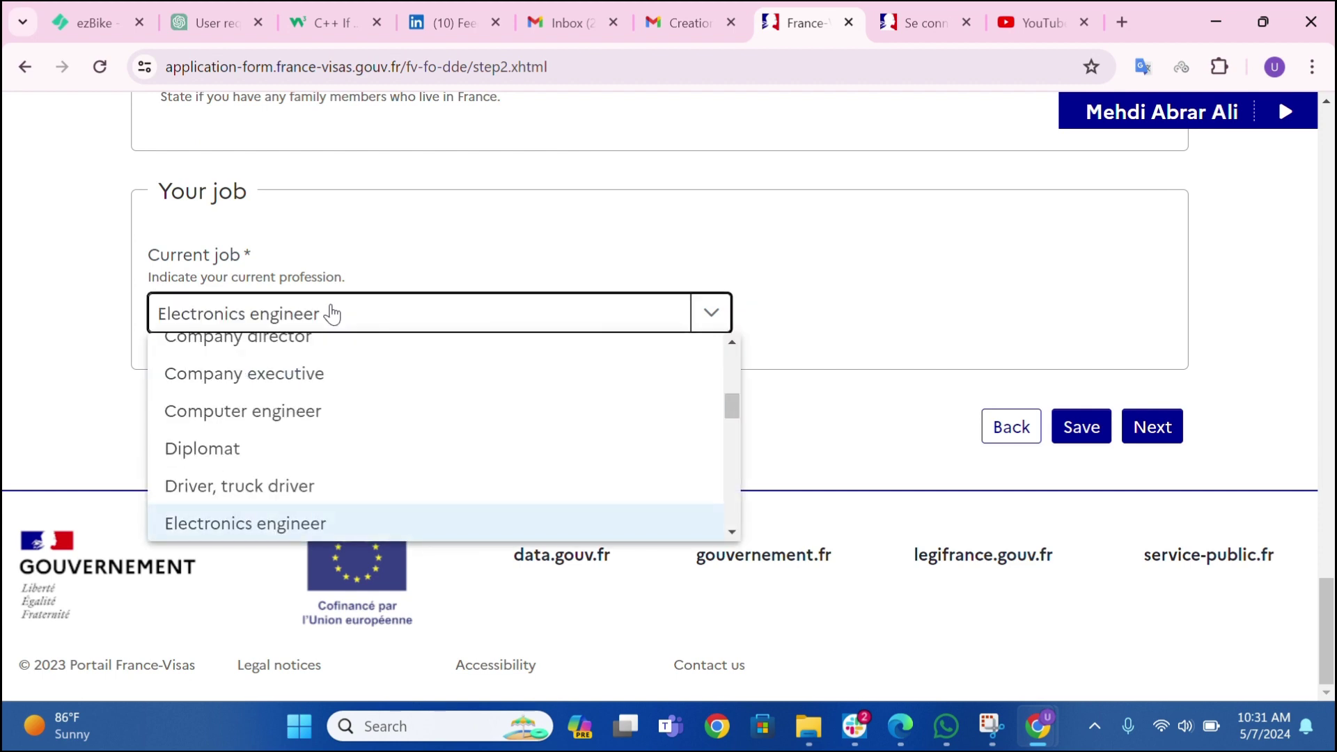
pyautogui.press('Return')
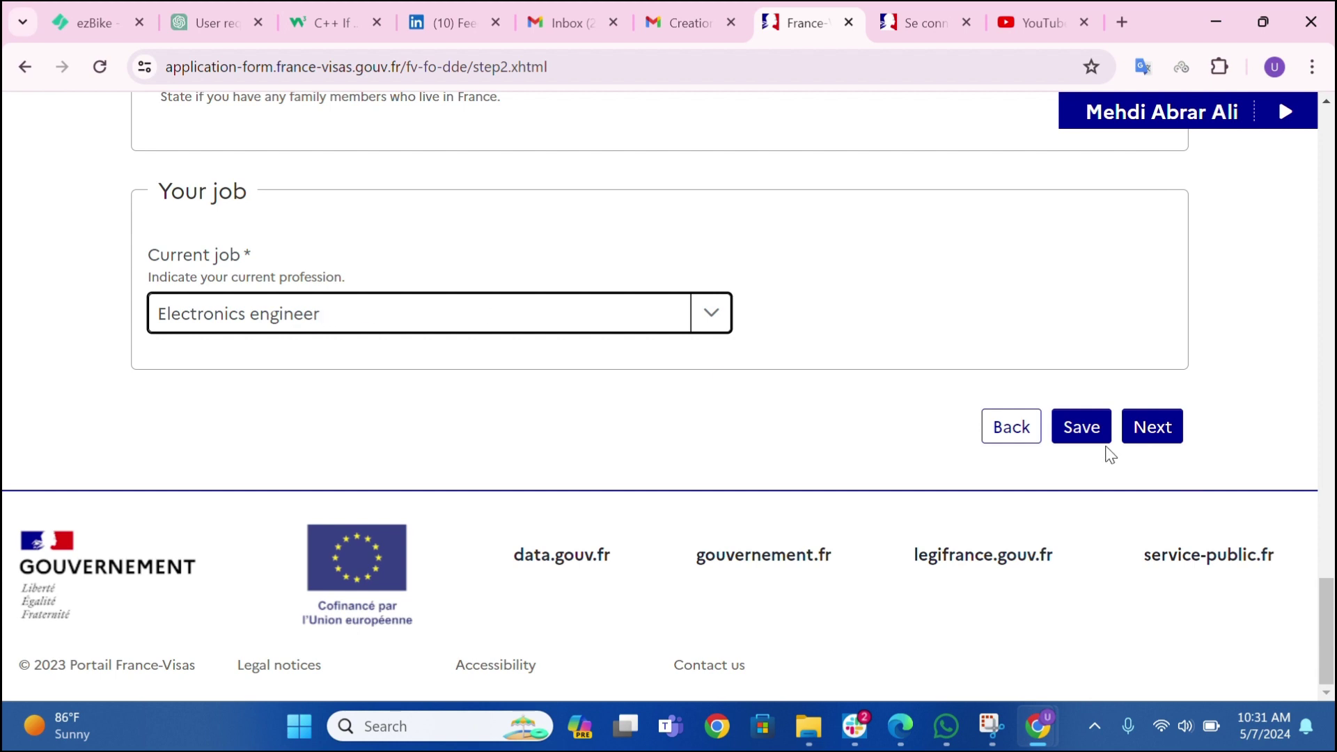
pyautogui.click(1095, 446)
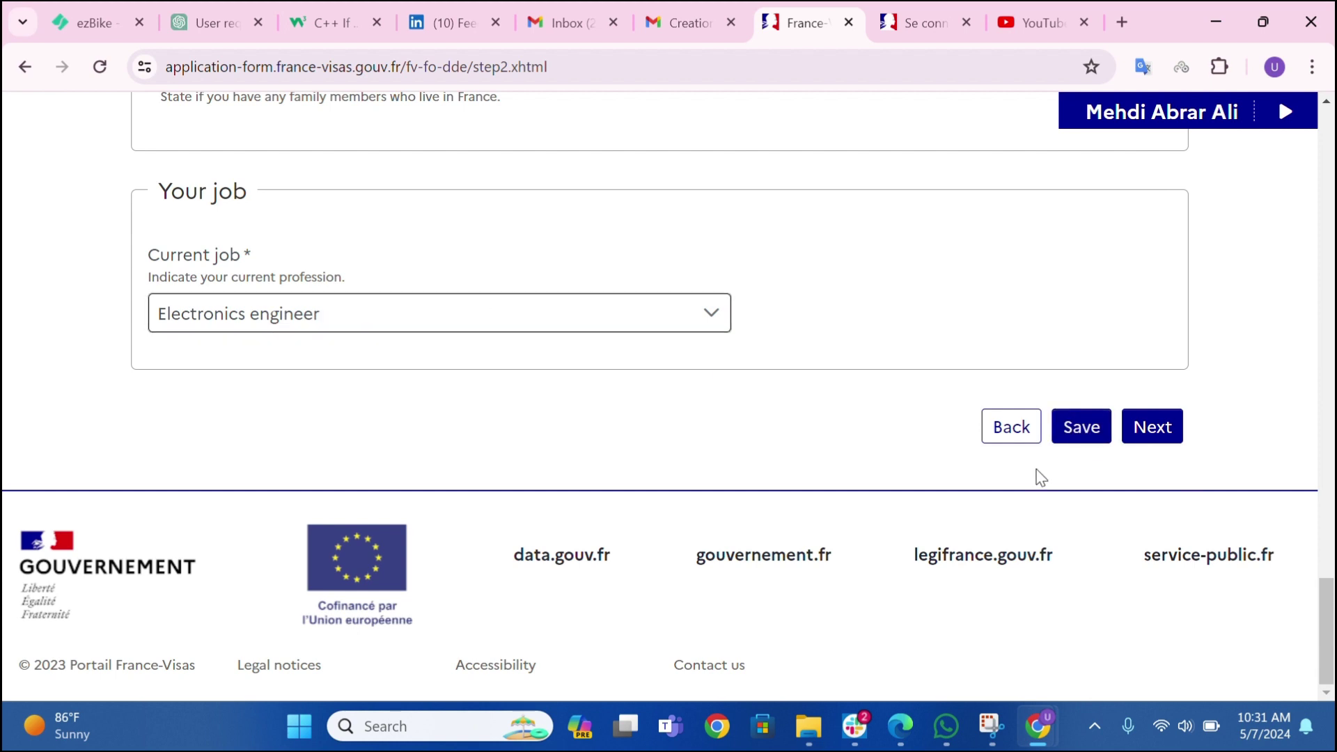
pyautogui.click(1152, 425)
pyautogui.scroll(-10, 663, 379)
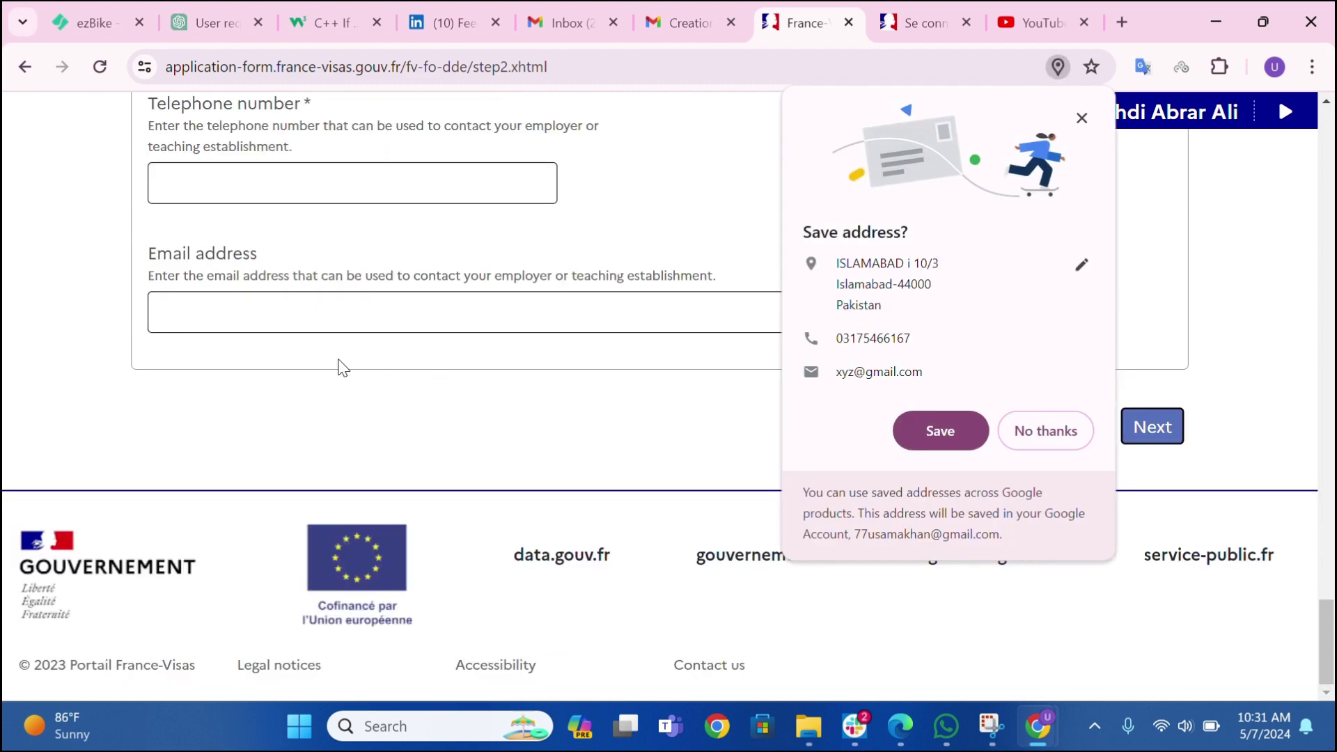
# - Dismiss Chrome's address popup, pick the electricity, gas, steam and conditioned air sector, and enter employer SAFEWAY RENEWABLE
pyautogui.click(1093, 449)
pyautogui.scroll(10, 488, 373)
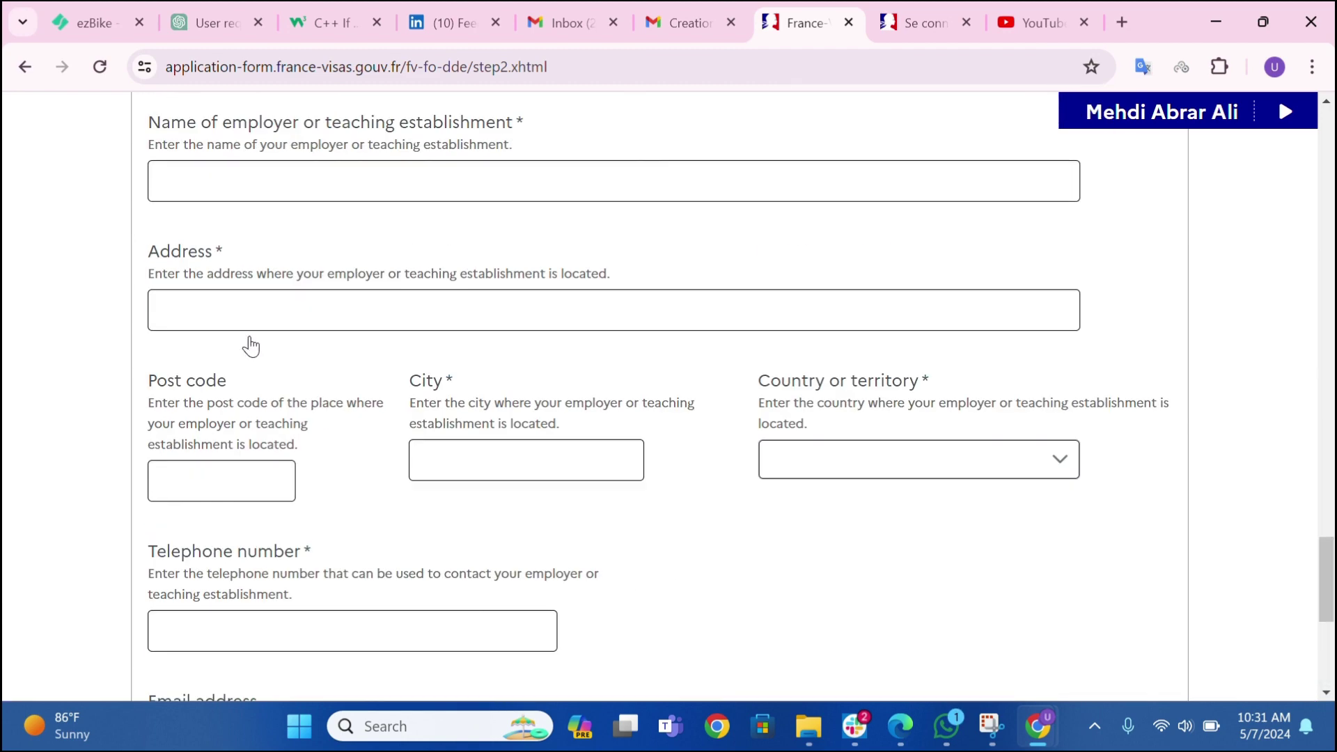
pyautogui.click(222, 453)
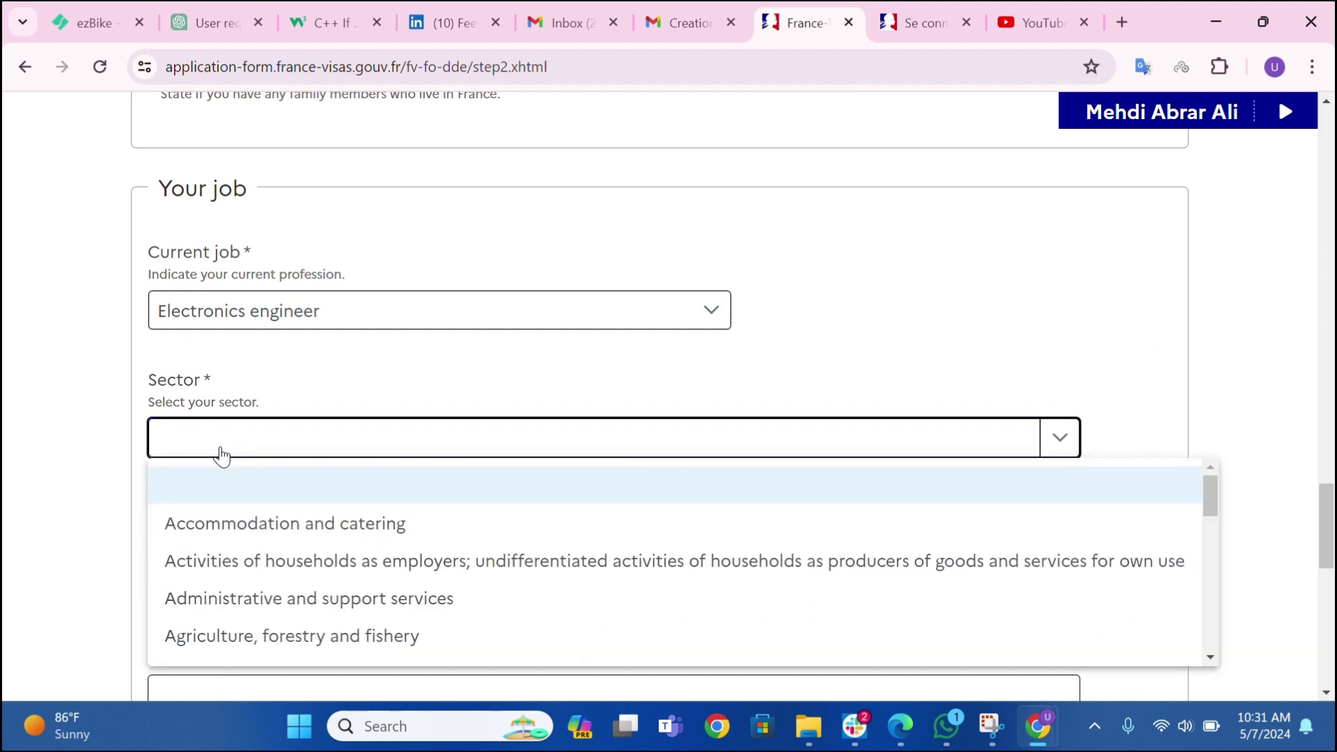
pyautogui.press('p')
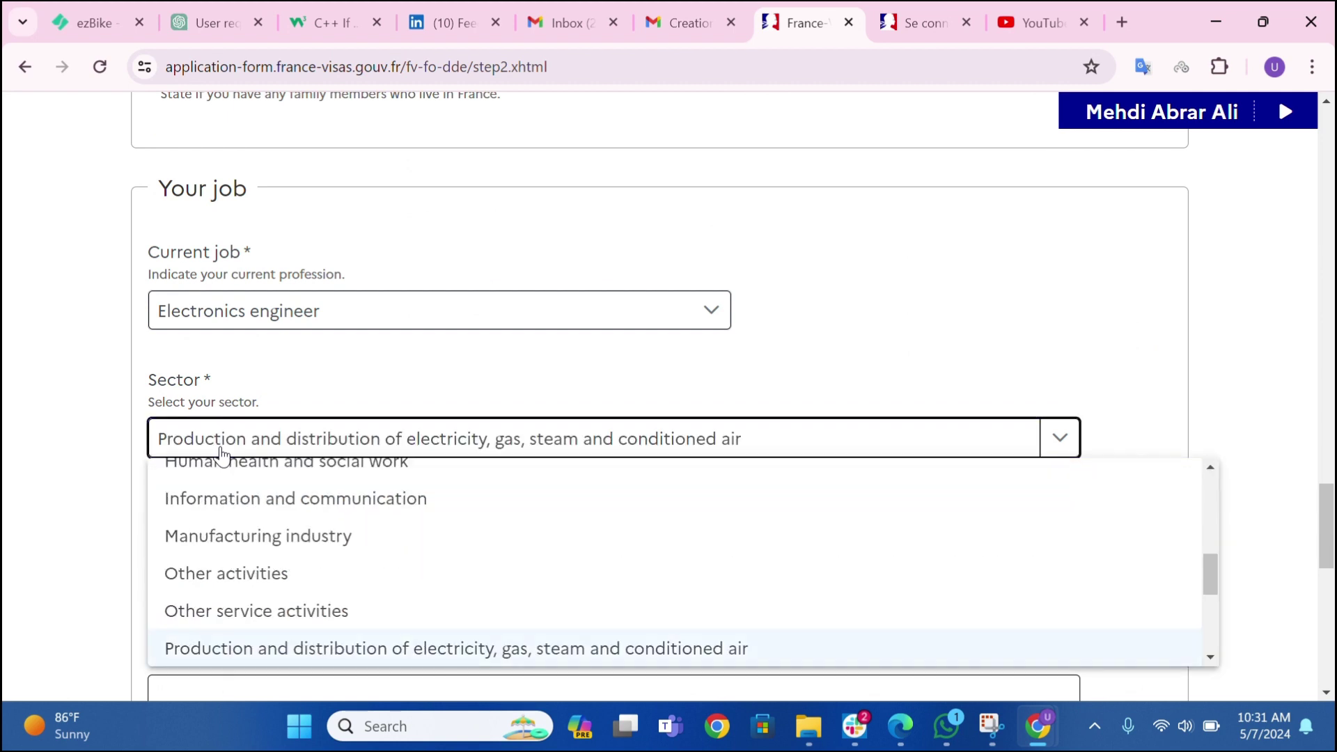
pyautogui.press('Return')
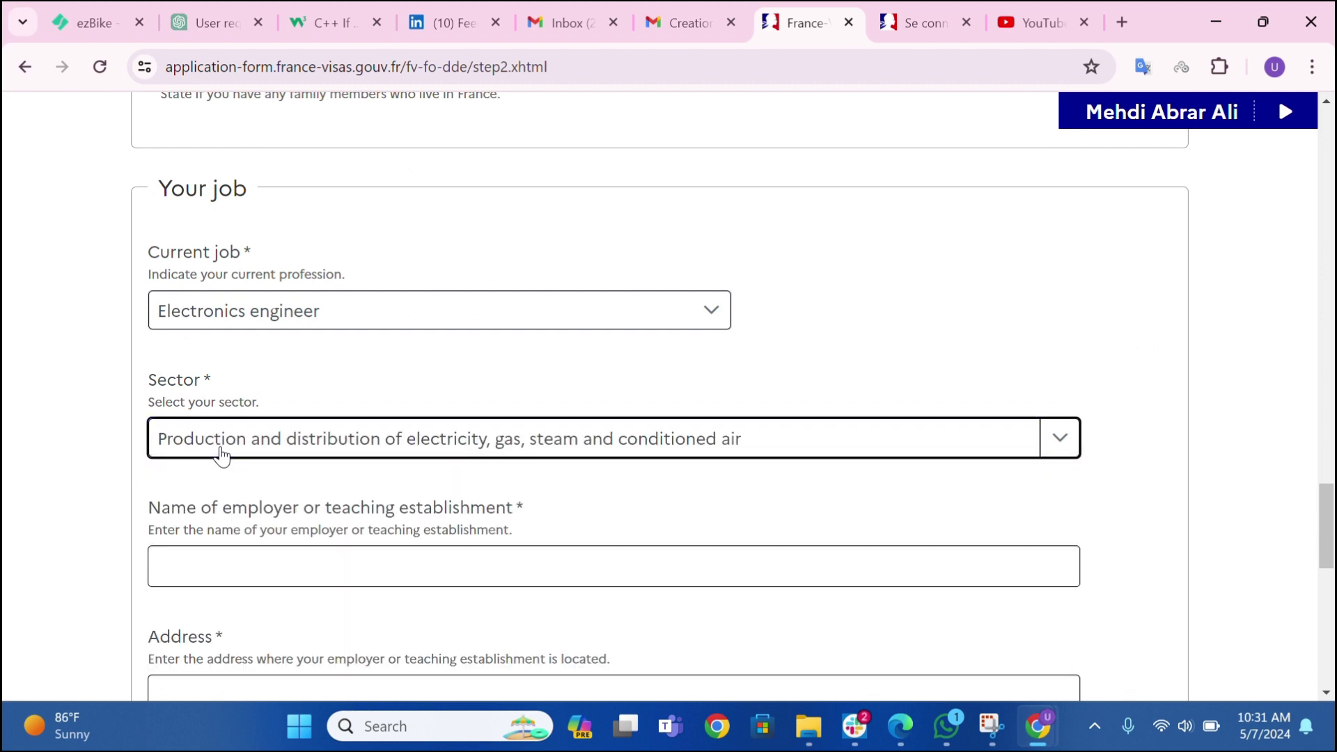
pyautogui.press('Tab')
pyautogui.write('S')
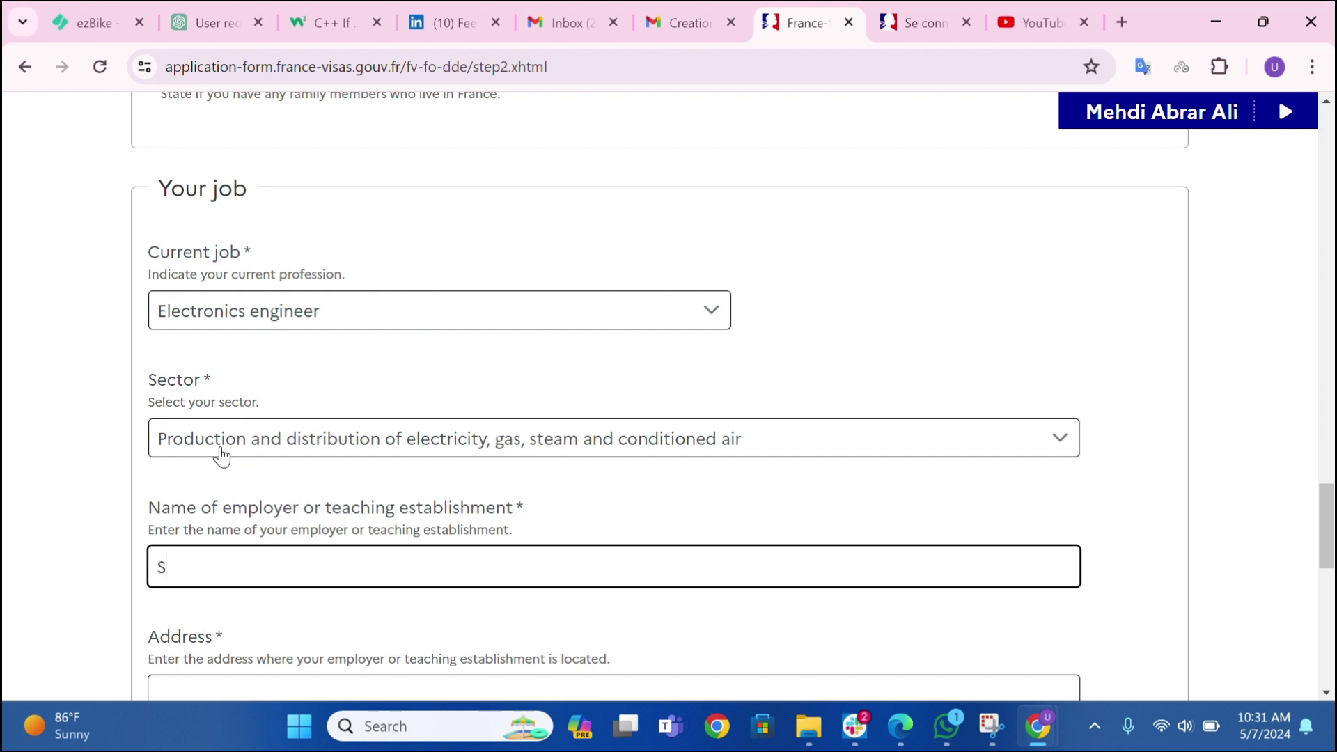
pyautogui.write('AFEWAY RENEWABLE')
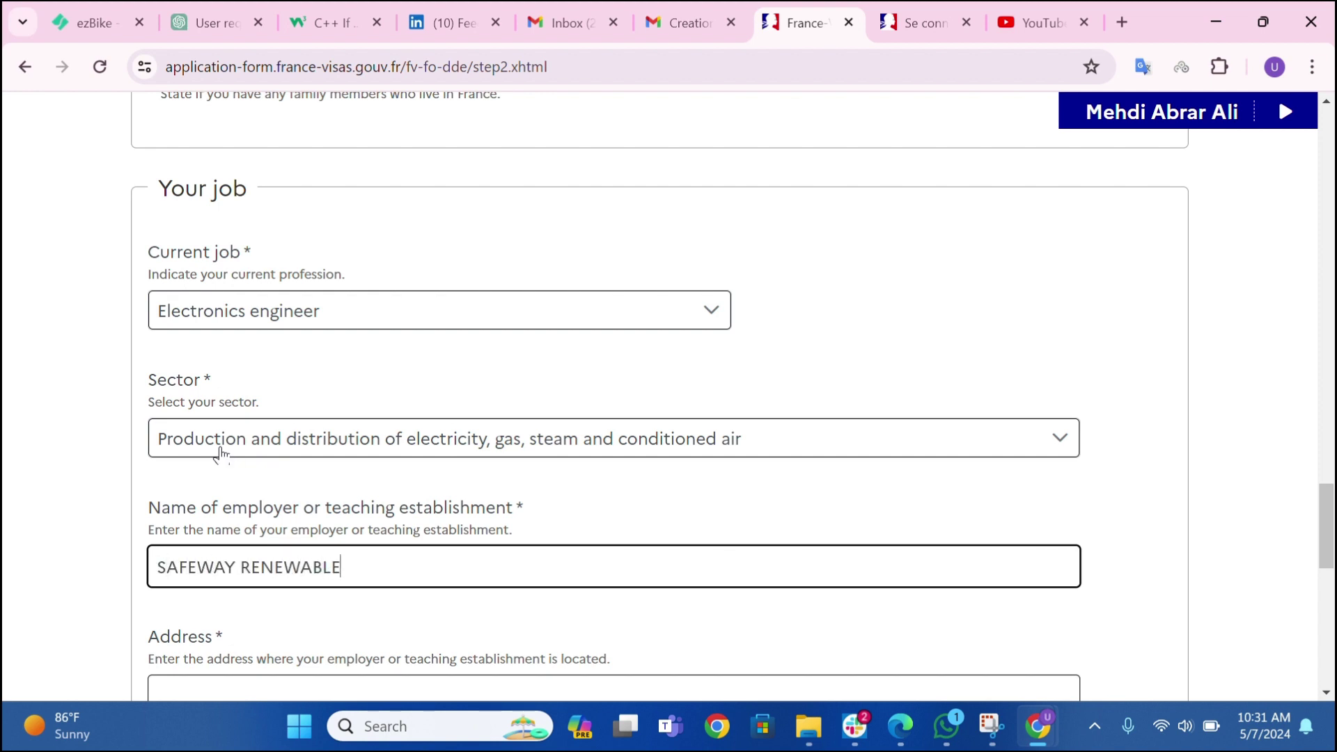
pyautogui.press('Tab')
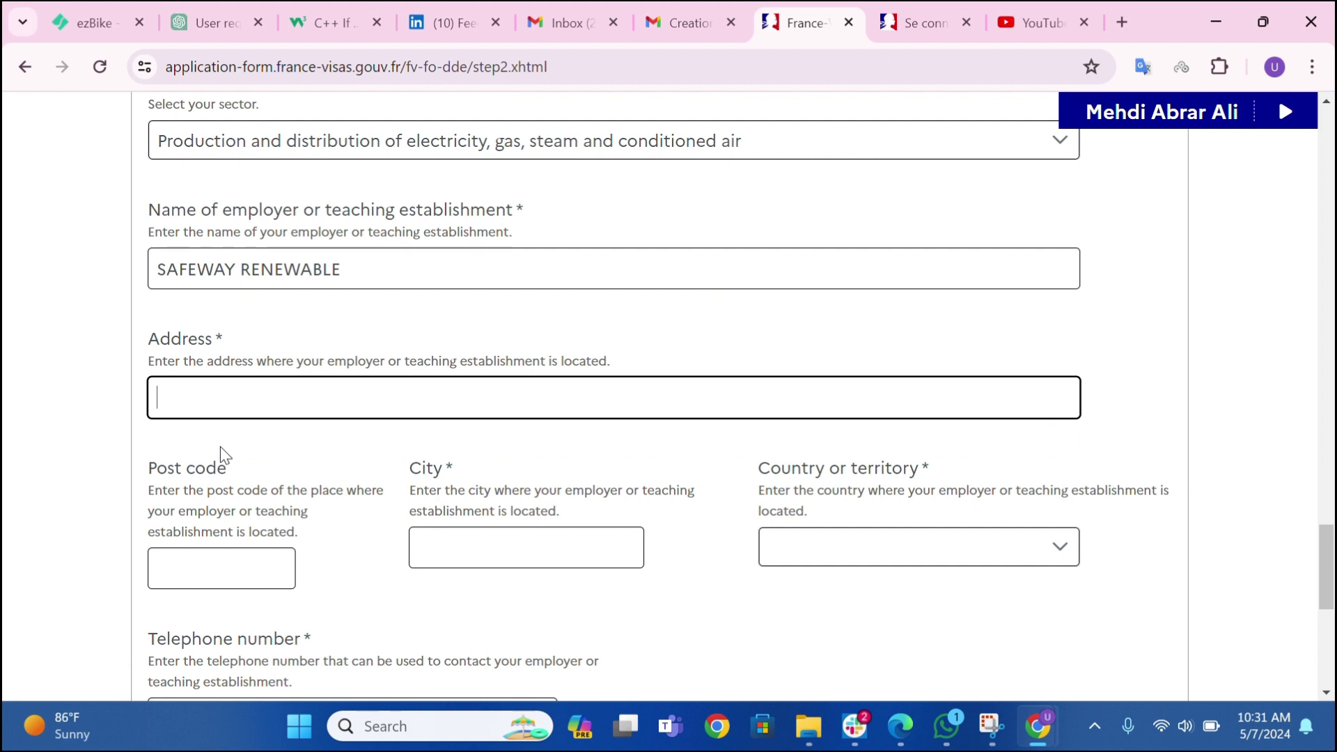
pyautogui.write('XYZ SECTOR I 10.')
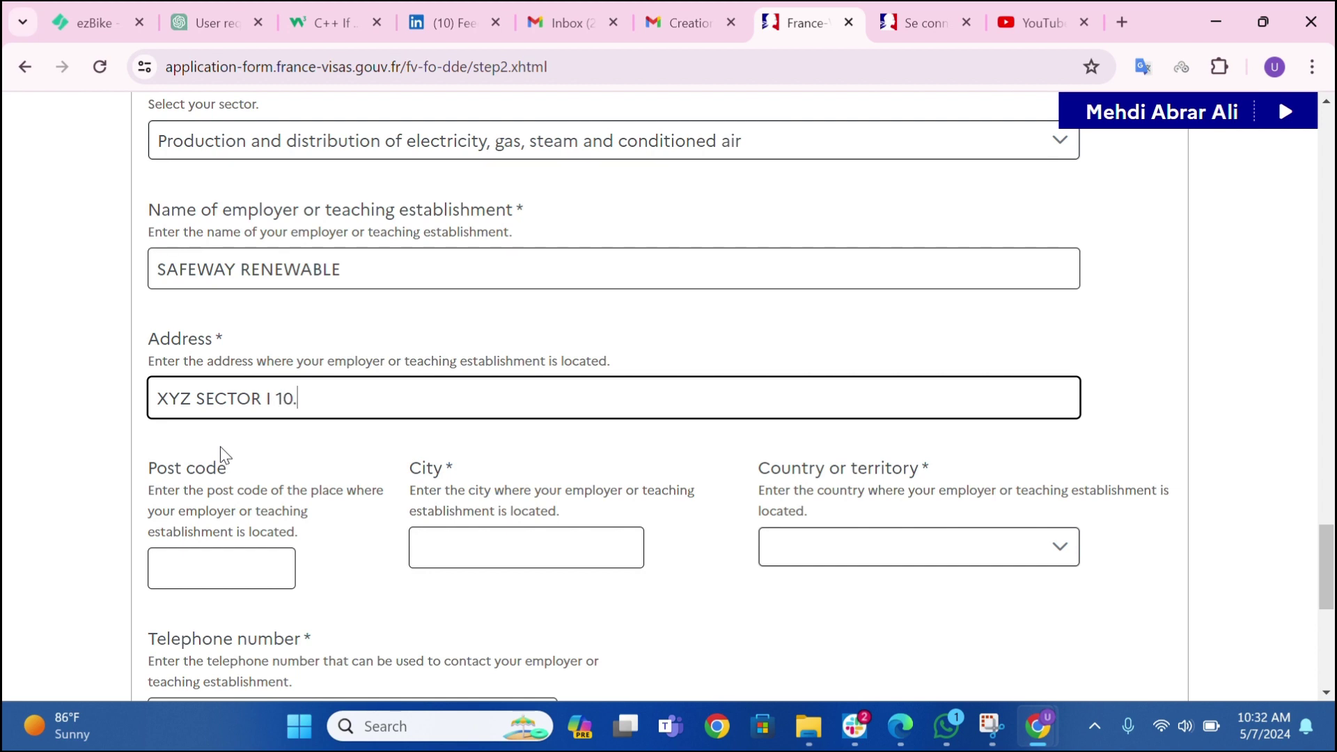
# - Type the employer's street address in Islamabad, correcting typos along the way
pyautogui.press('BackSpace')
pyautogui.write('/3 ISLANAB')
pyautogui.press('BackSpace')
pyautogui.press('BackSpace')
pyautogui.press('BackSpace')
pyautogui.write('MABAD')
# - Fill the employer post code, city ISLAMABAD, country Pakistan, telephone and e-mail, then submit
pyautogui.press('Tab')
pyautogui.write('4')
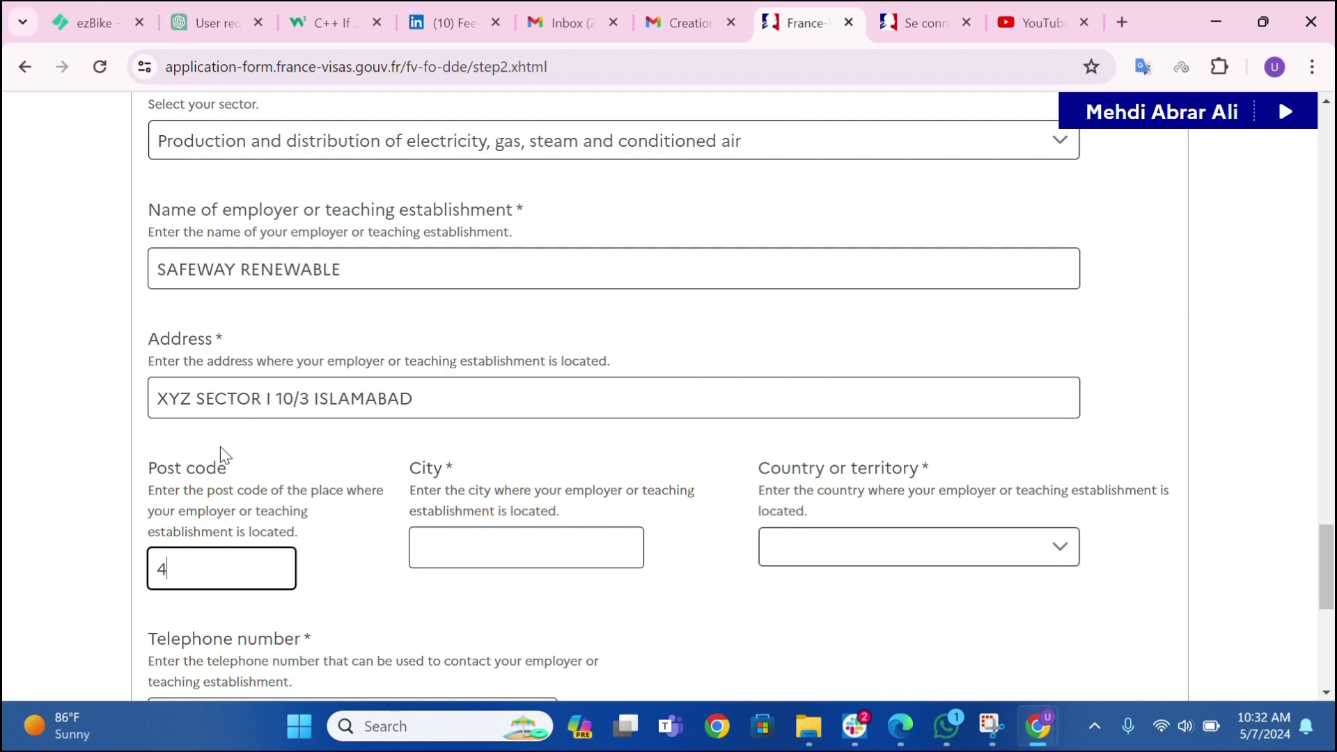
pyautogui.write('4000')
pyautogui.press('Tab')
pyautogui.write('I')
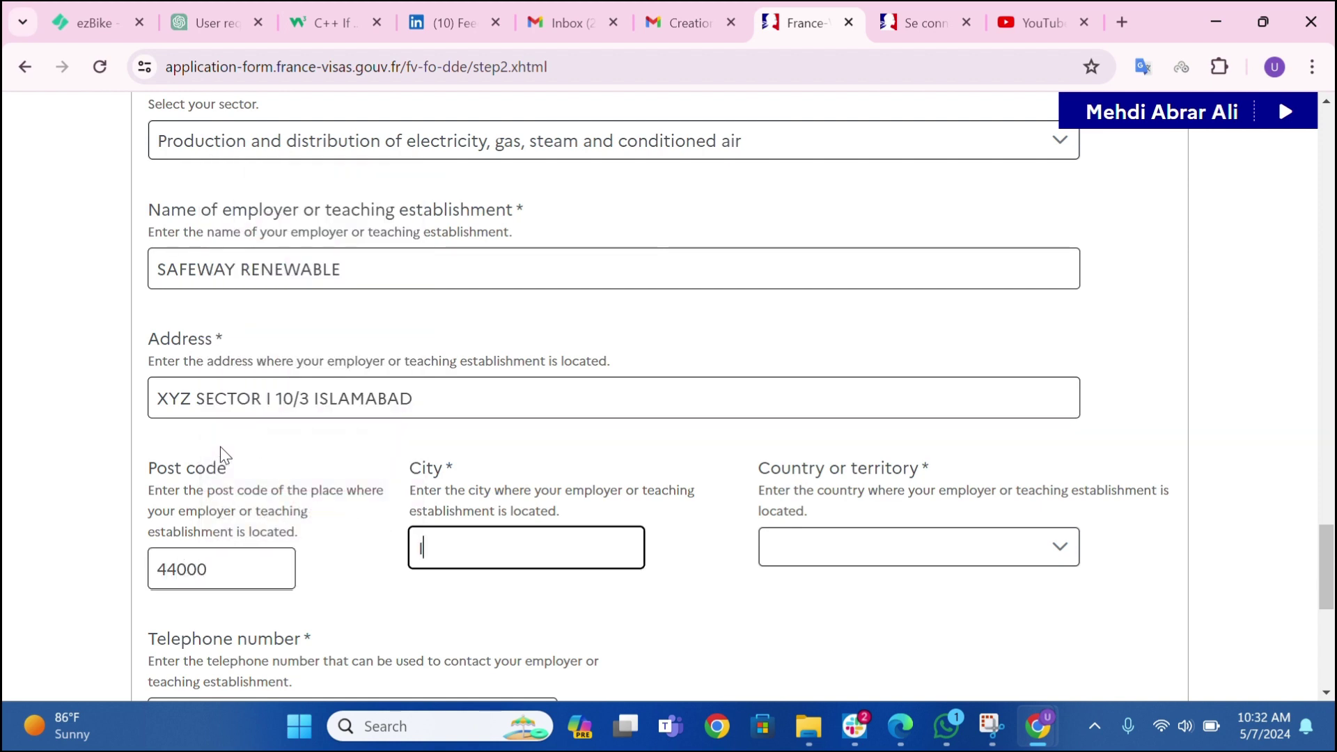
pyautogui.write('SLAM')
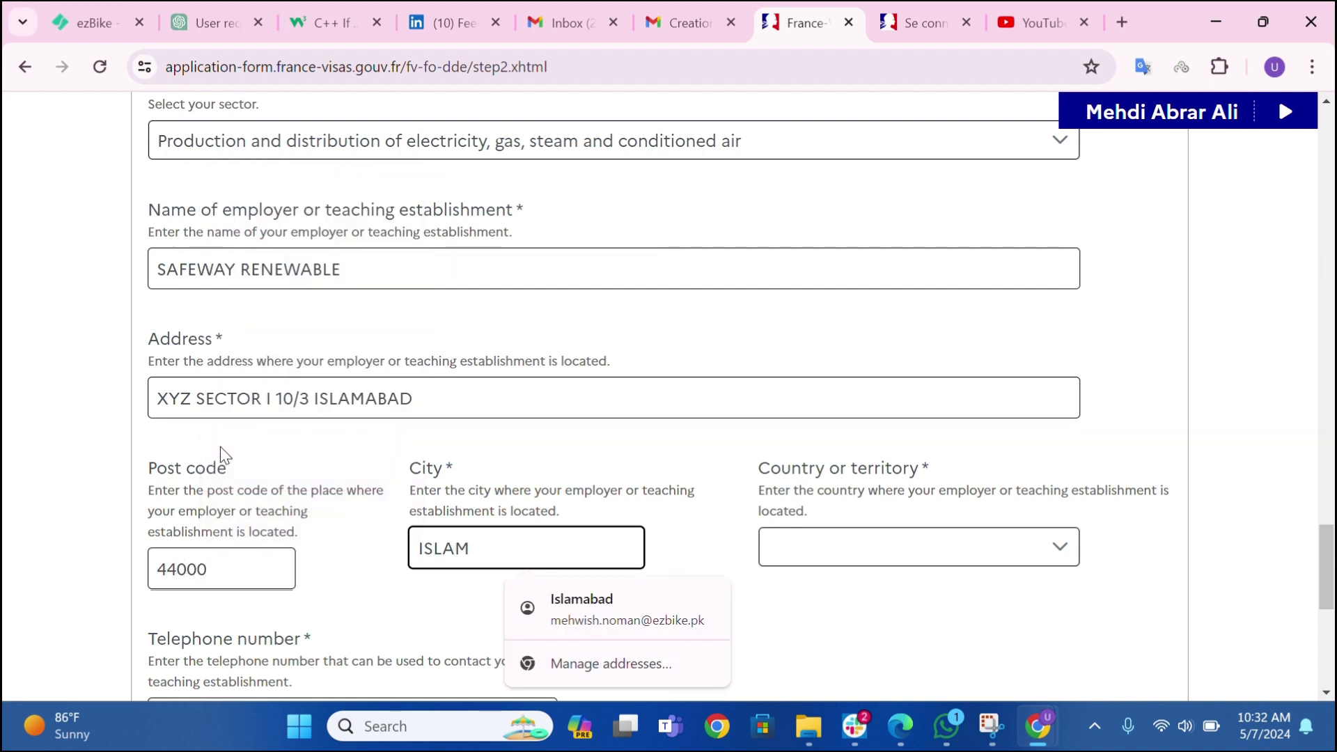
pyautogui.write('ABAD')
pyautogui.press('Tab')
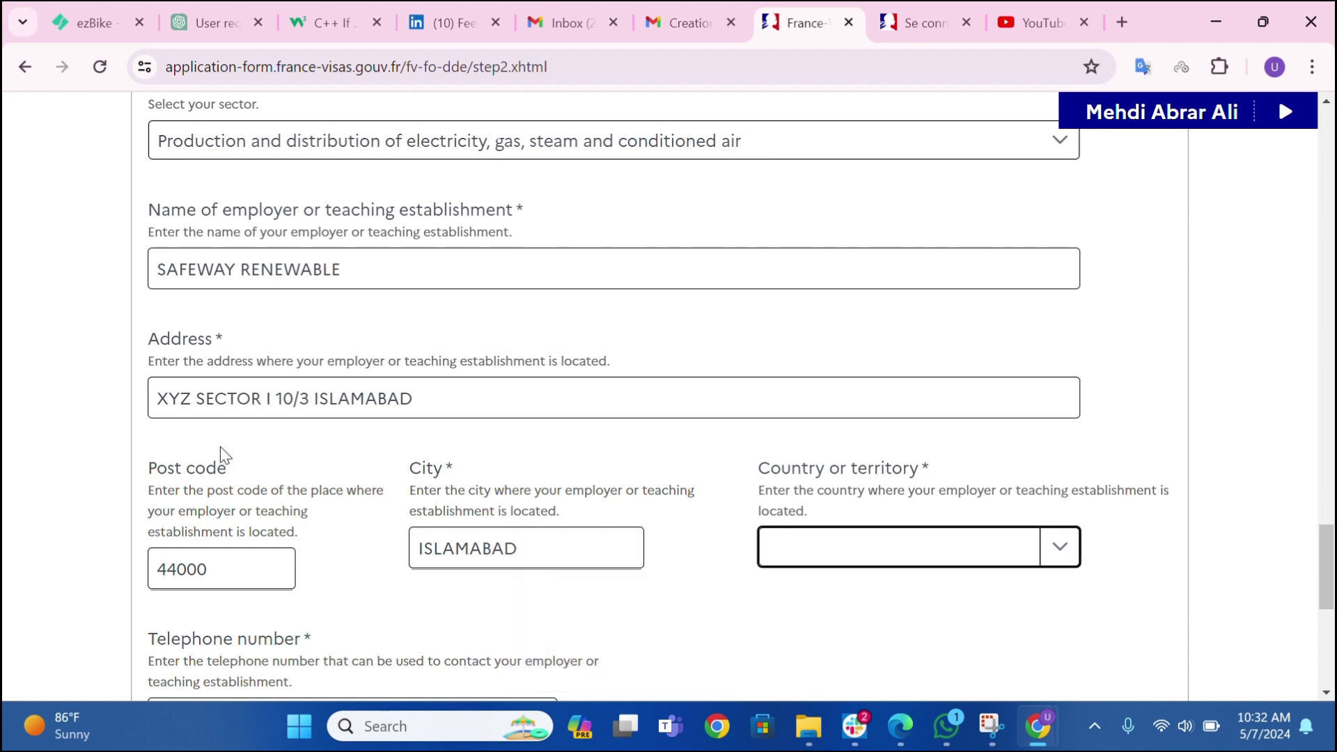
pyautogui.press('p')
pyautogui.press('Tab')
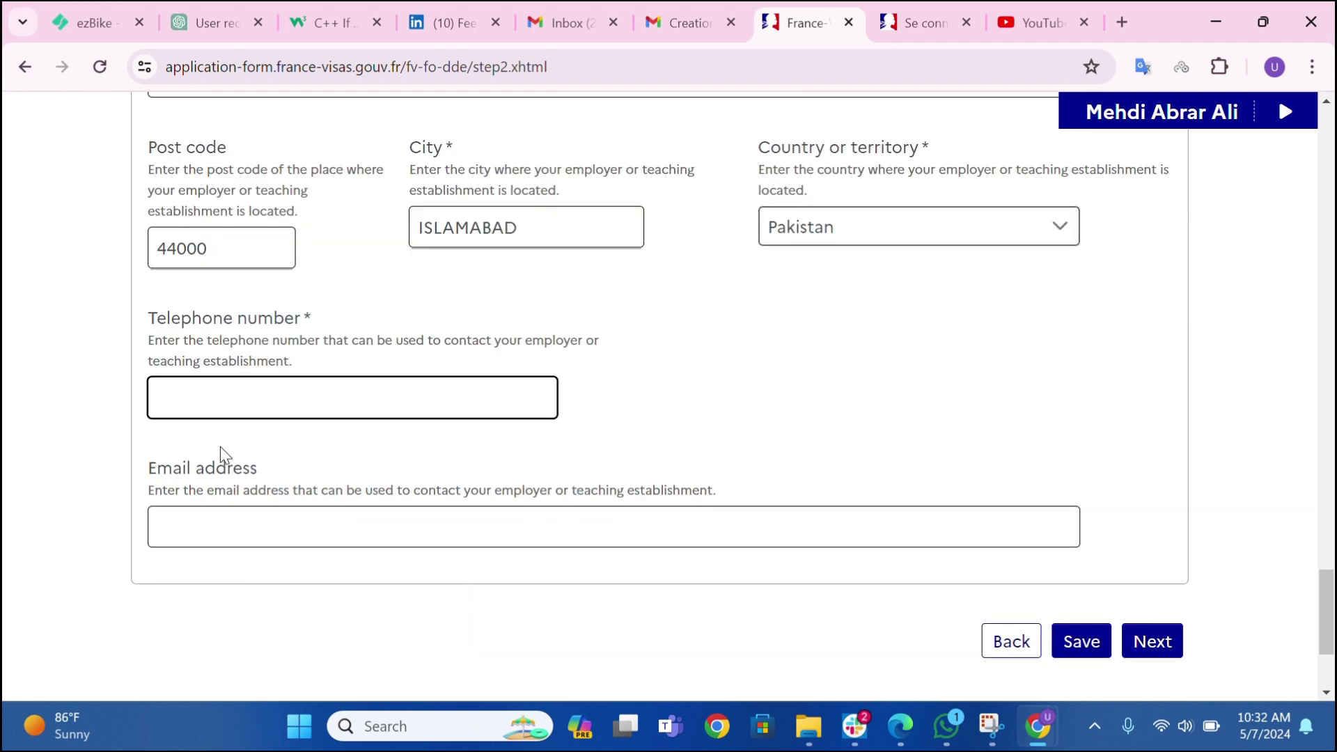
pyautogui.press('Tab')
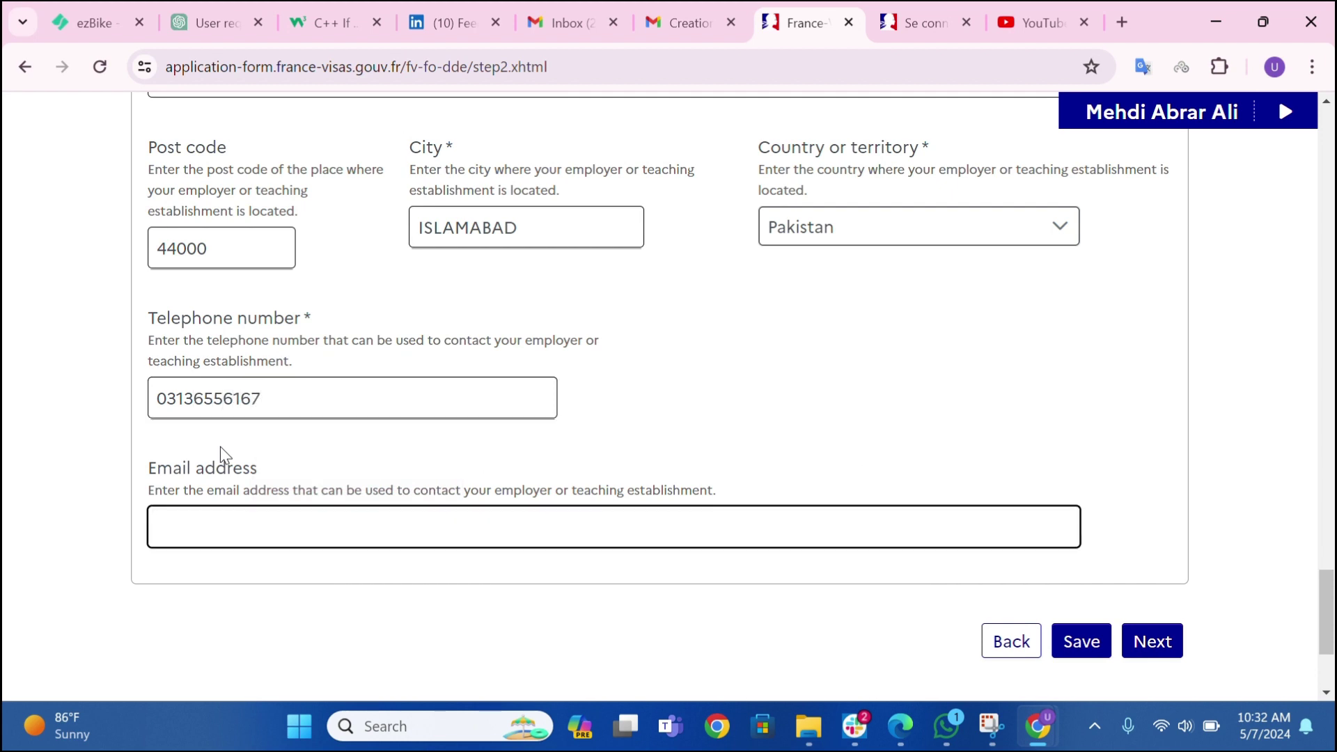
pyautogui.write('zyx@gmail.com')
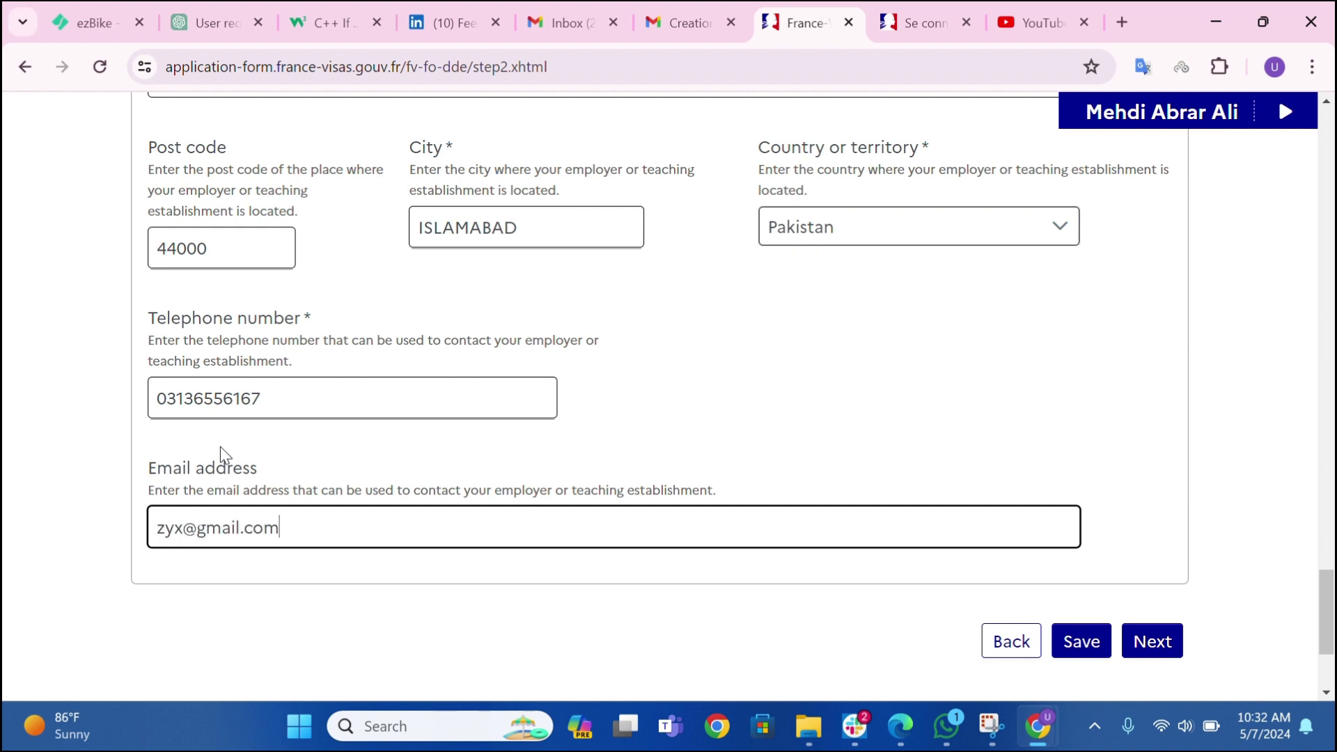
pyautogui.click(1157, 639)
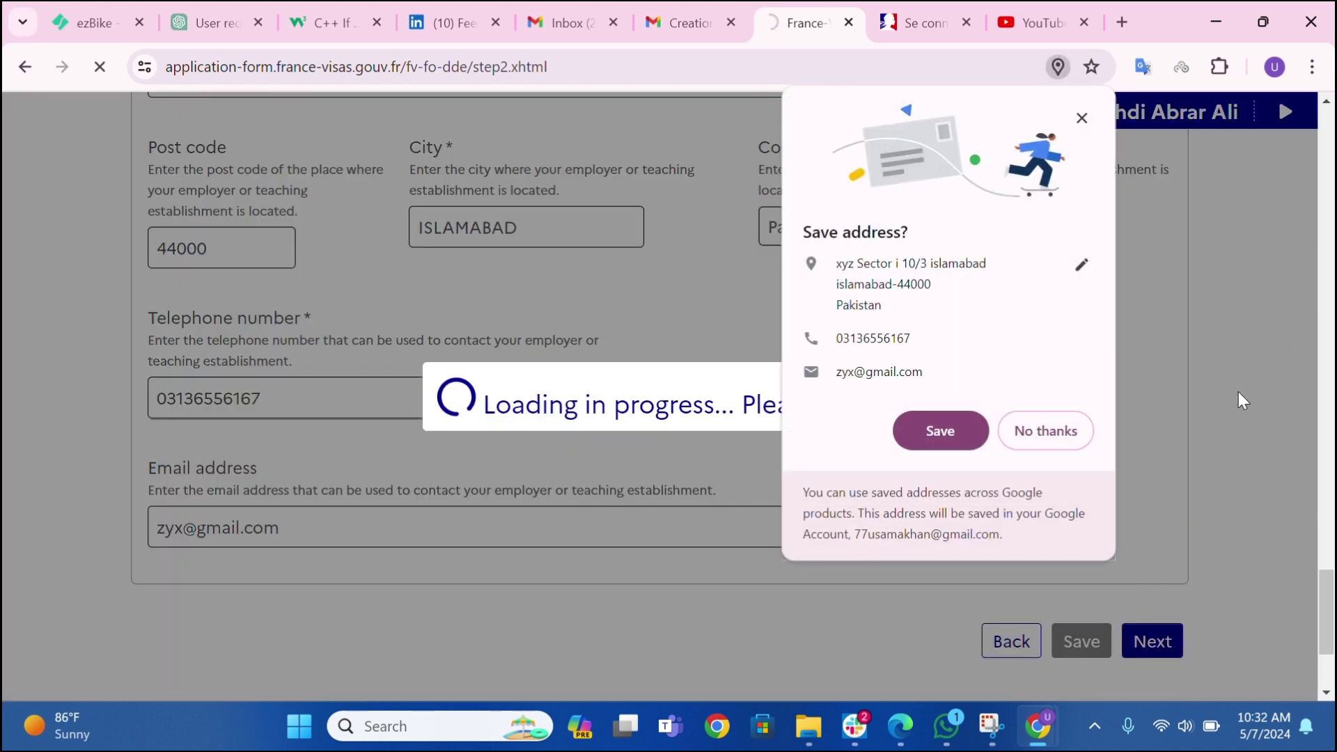
# - Decline Chrome's address popup and continue past step 3 with No for prior French residence
pyautogui.click(1082, 433)
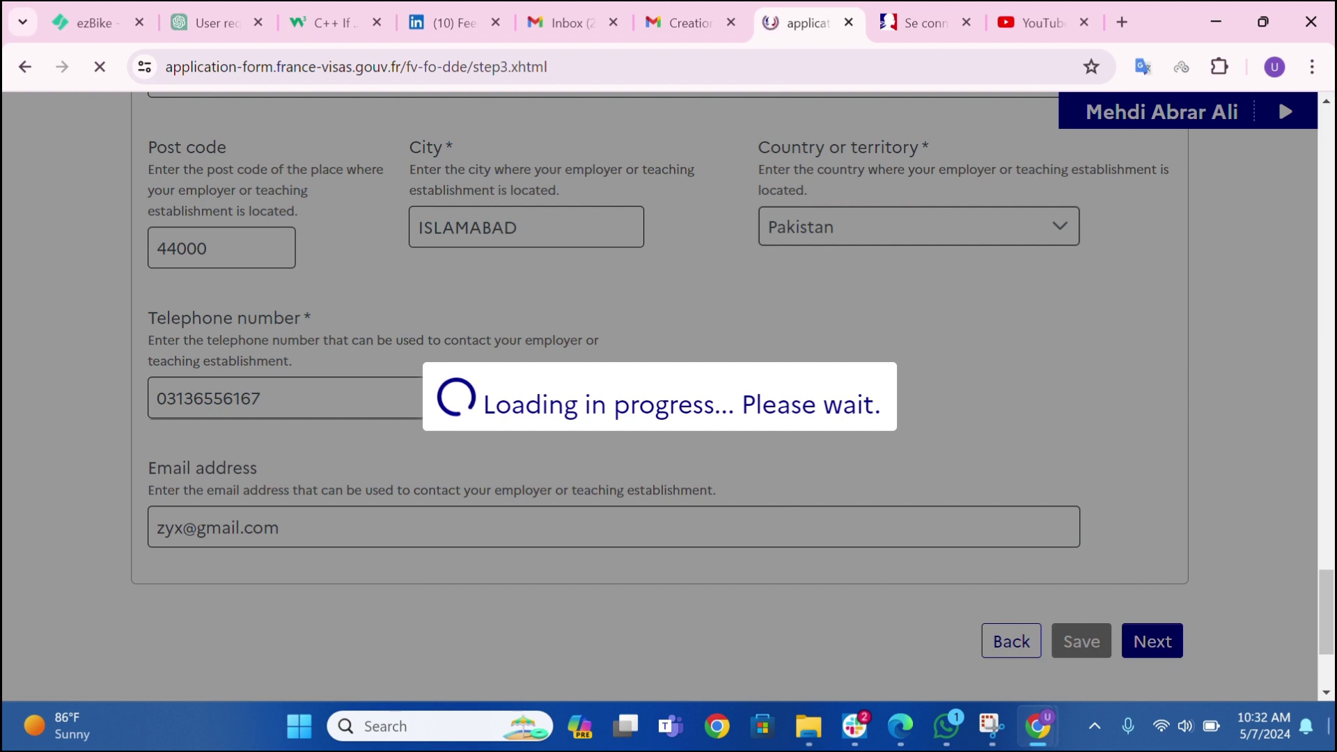
pyautogui.scroll(-4, 289, 689)
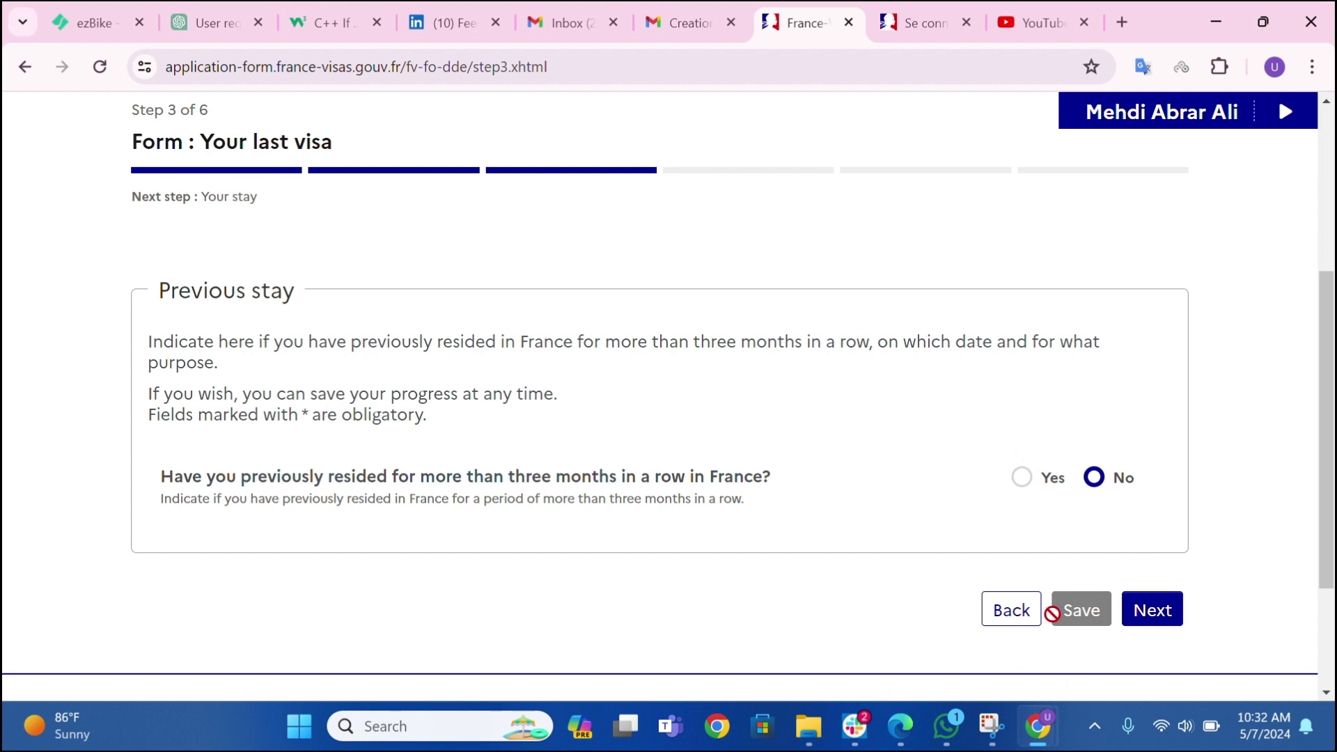
pyautogui.click(1158, 617)
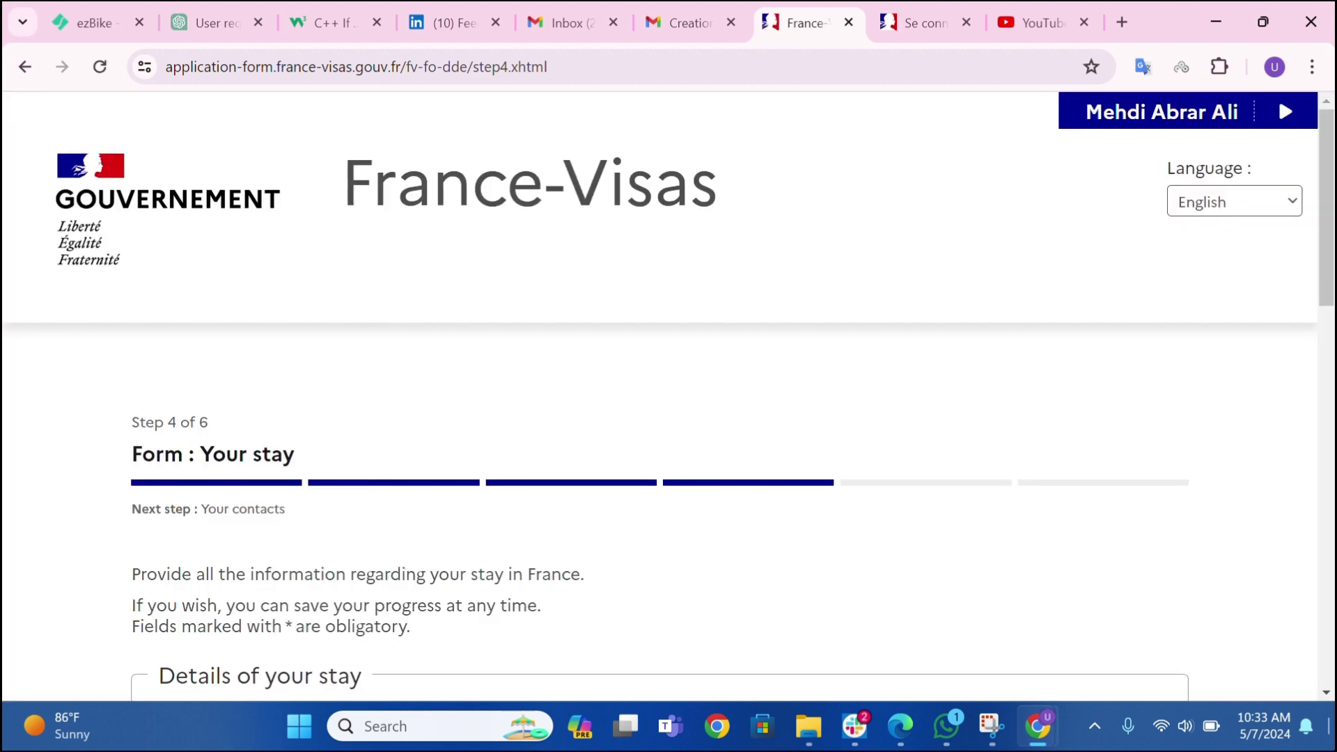
# - Set arrival date to 11 August 2024 and stay length to between 6 months and 1 year
pyautogui.scroll(-5, 663, 490)
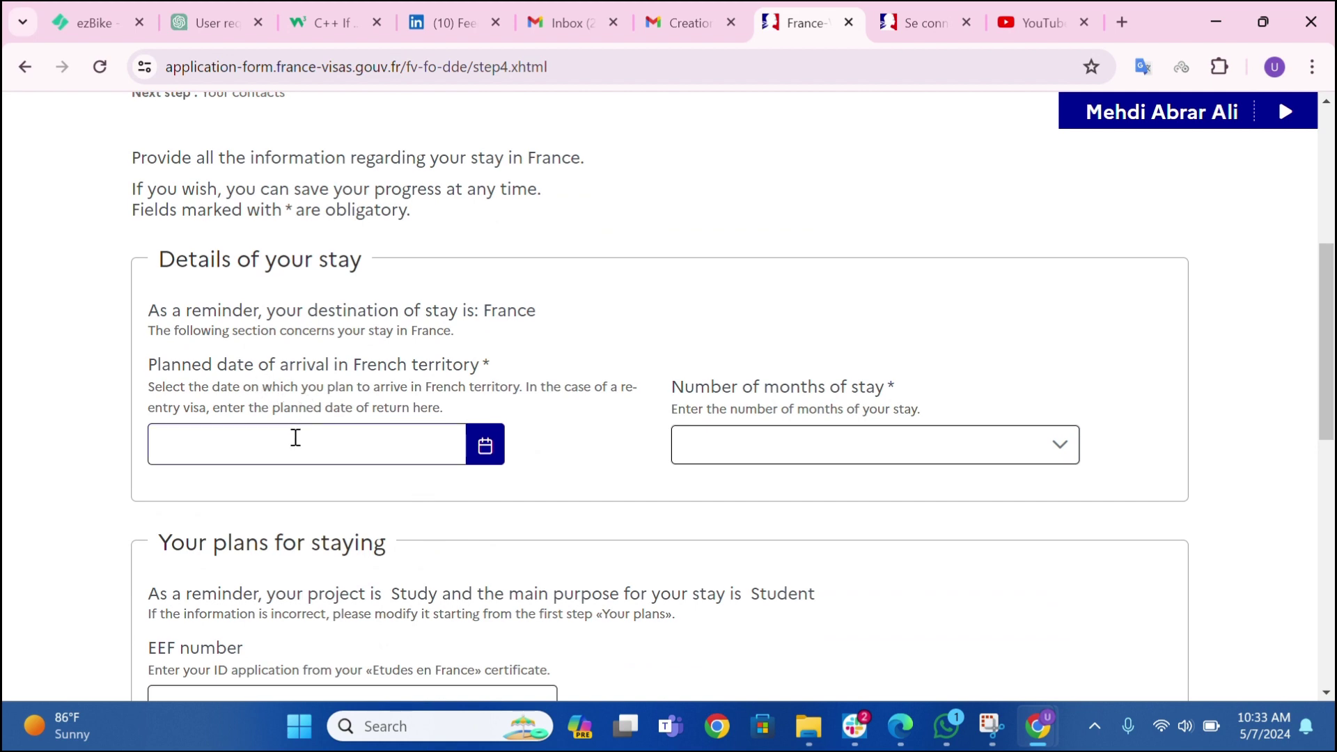
pyautogui.click(287, 441)
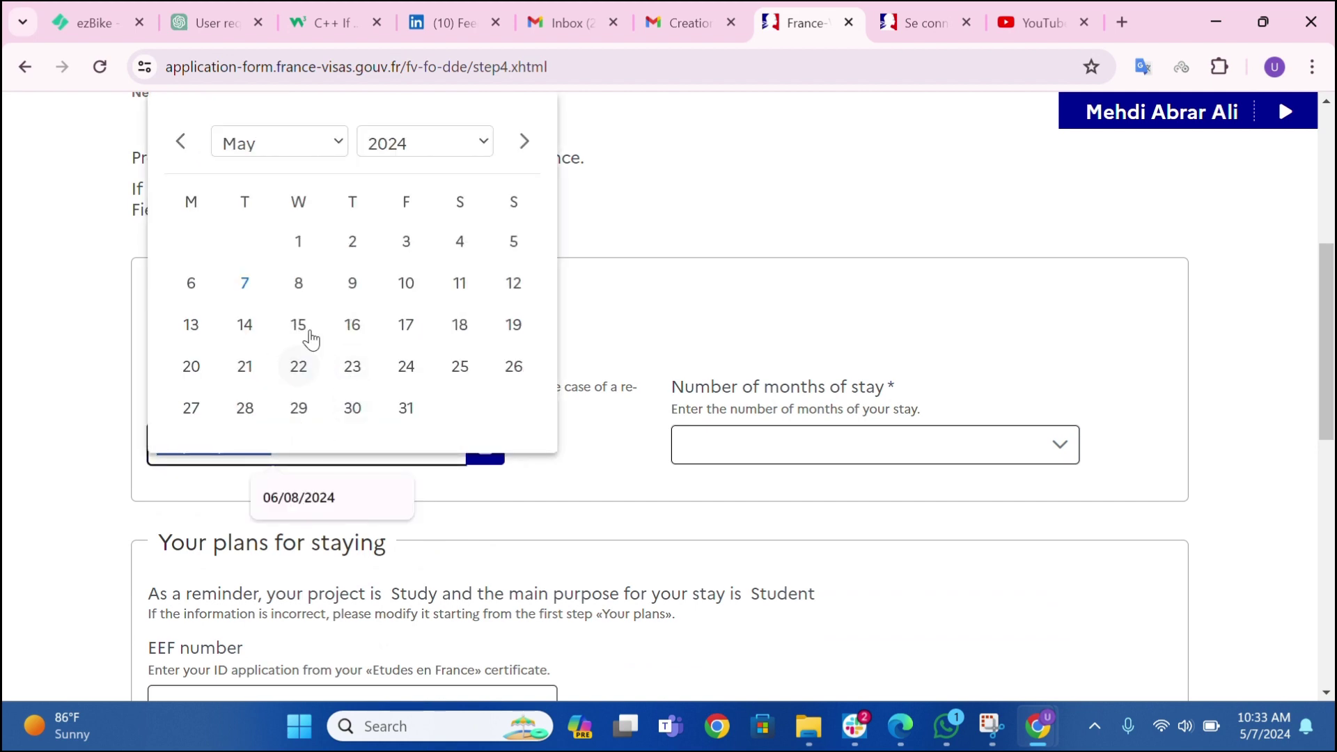
pyautogui.click(284, 150)
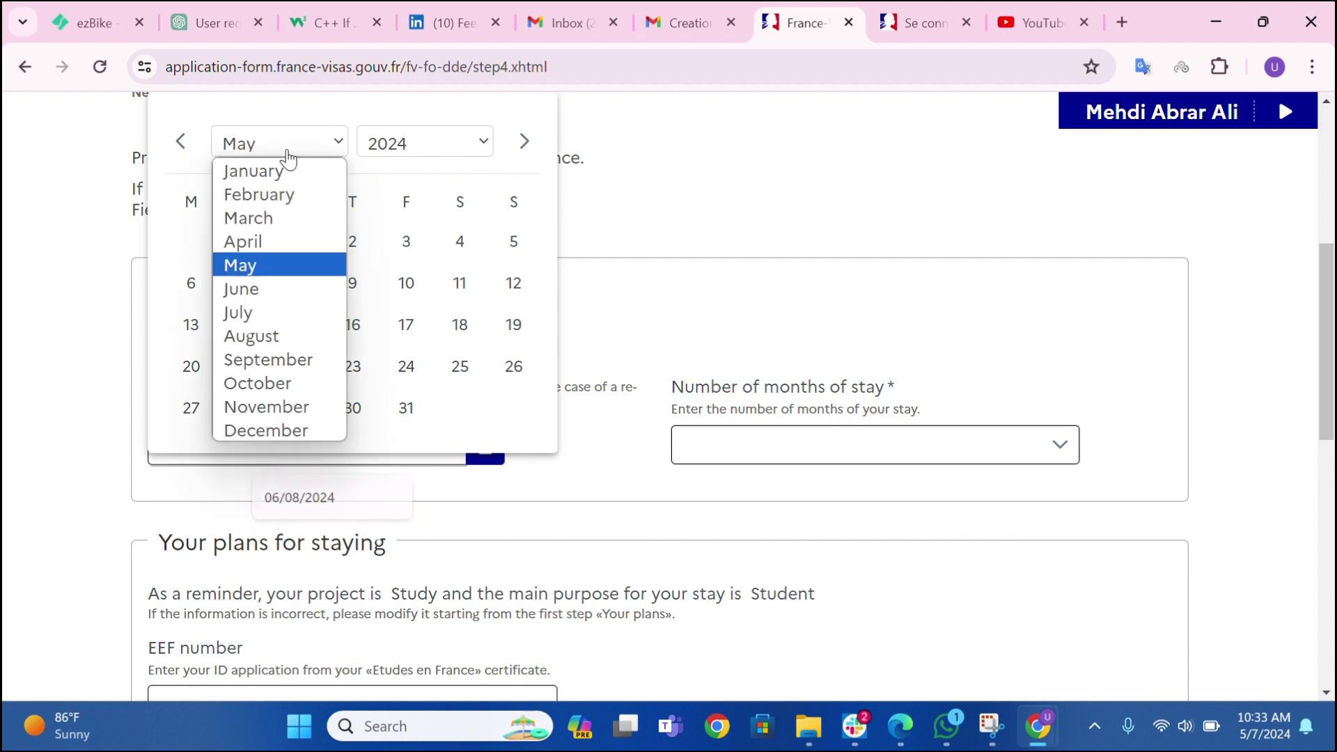
pyautogui.click(270, 340)
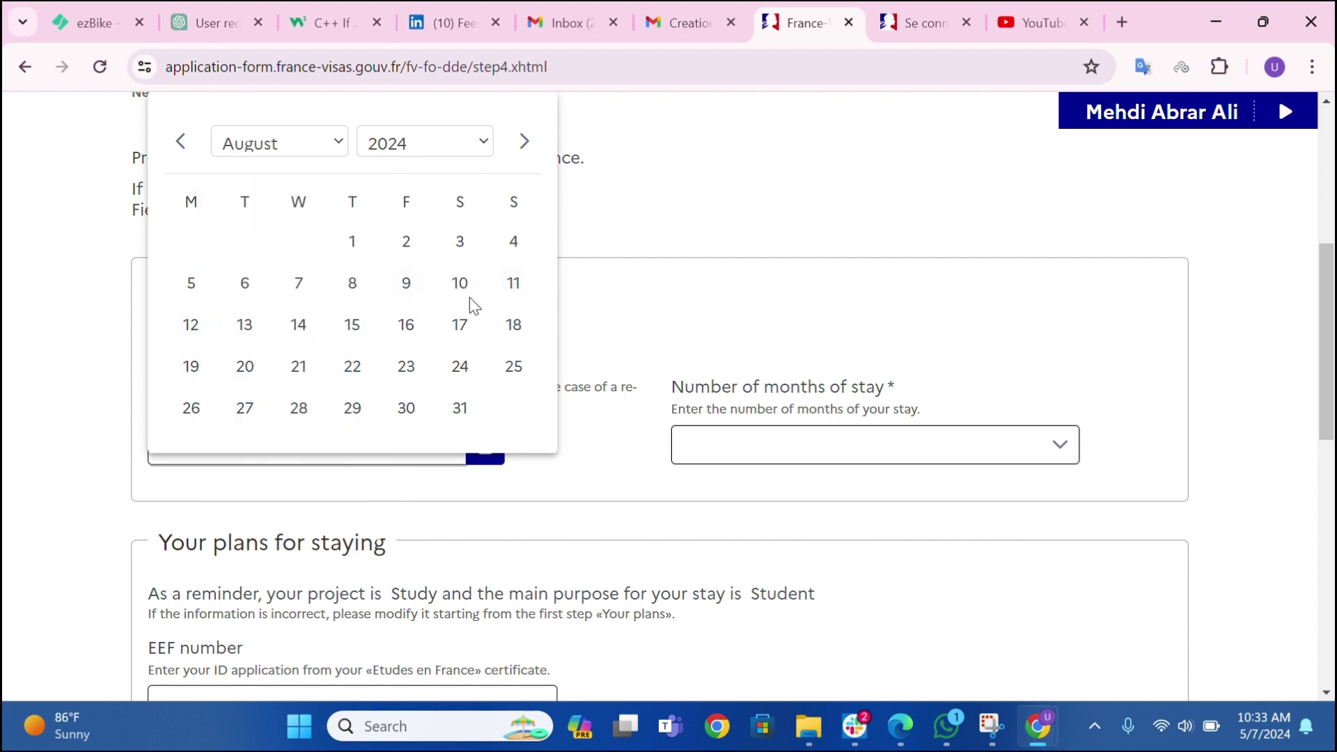
pyautogui.click(513, 286)
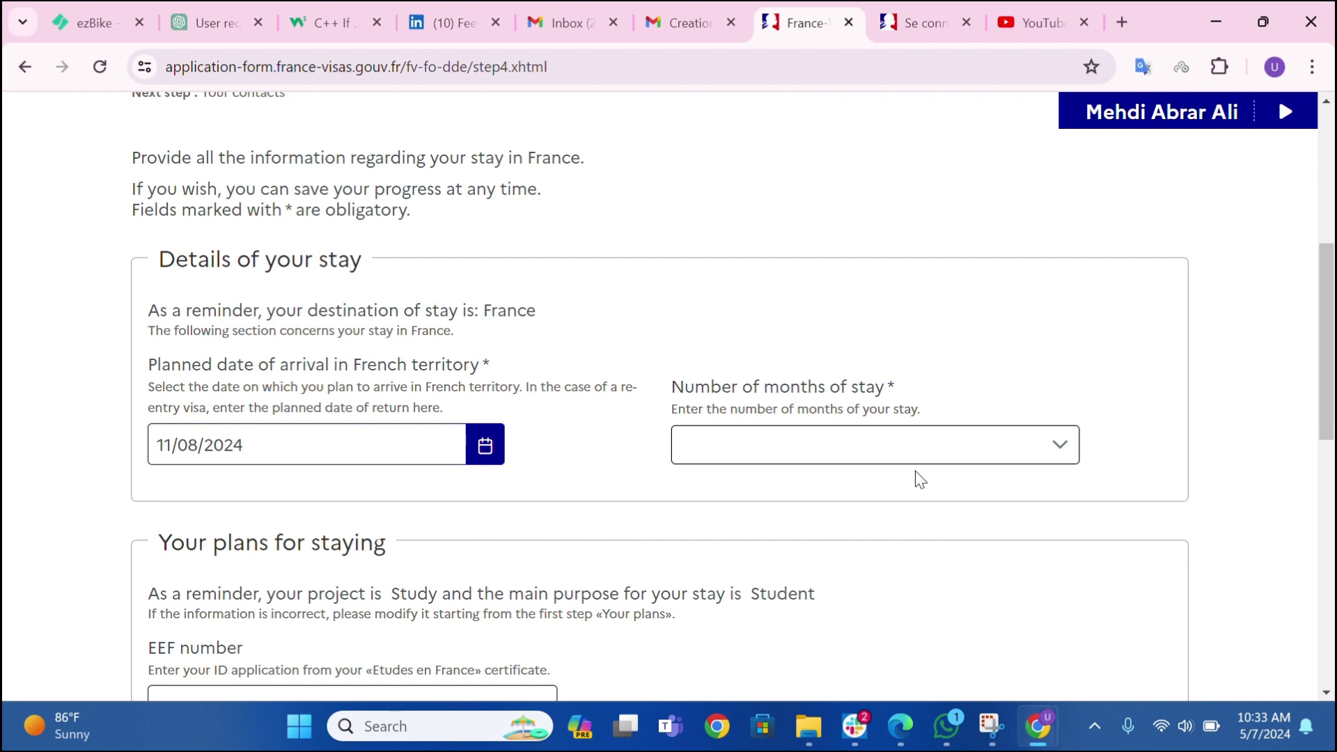
pyautogui.click(911, 449)
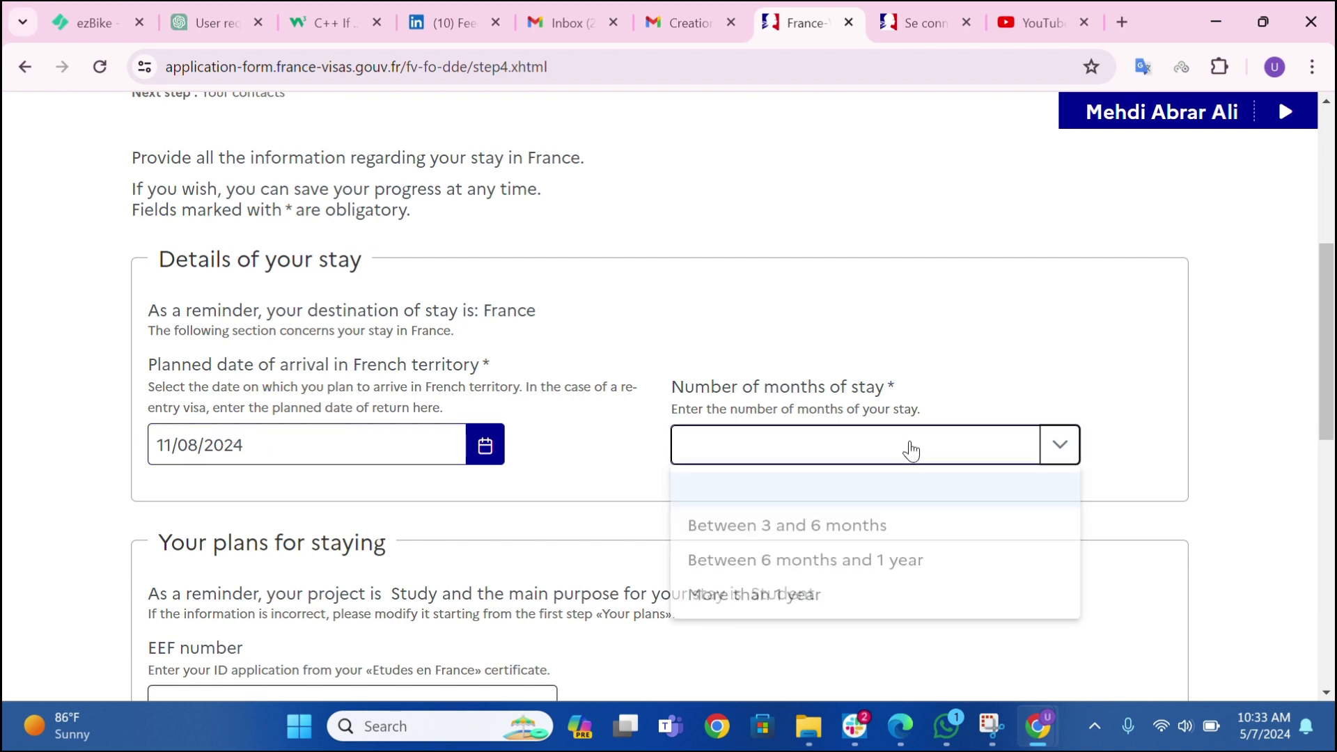
pyautogui.click(707, 567)
# - Fill the EEF number from the saved suggestion and continue to Step 5, Your contacts
pyautogui.scroll(-1, 545, 436)
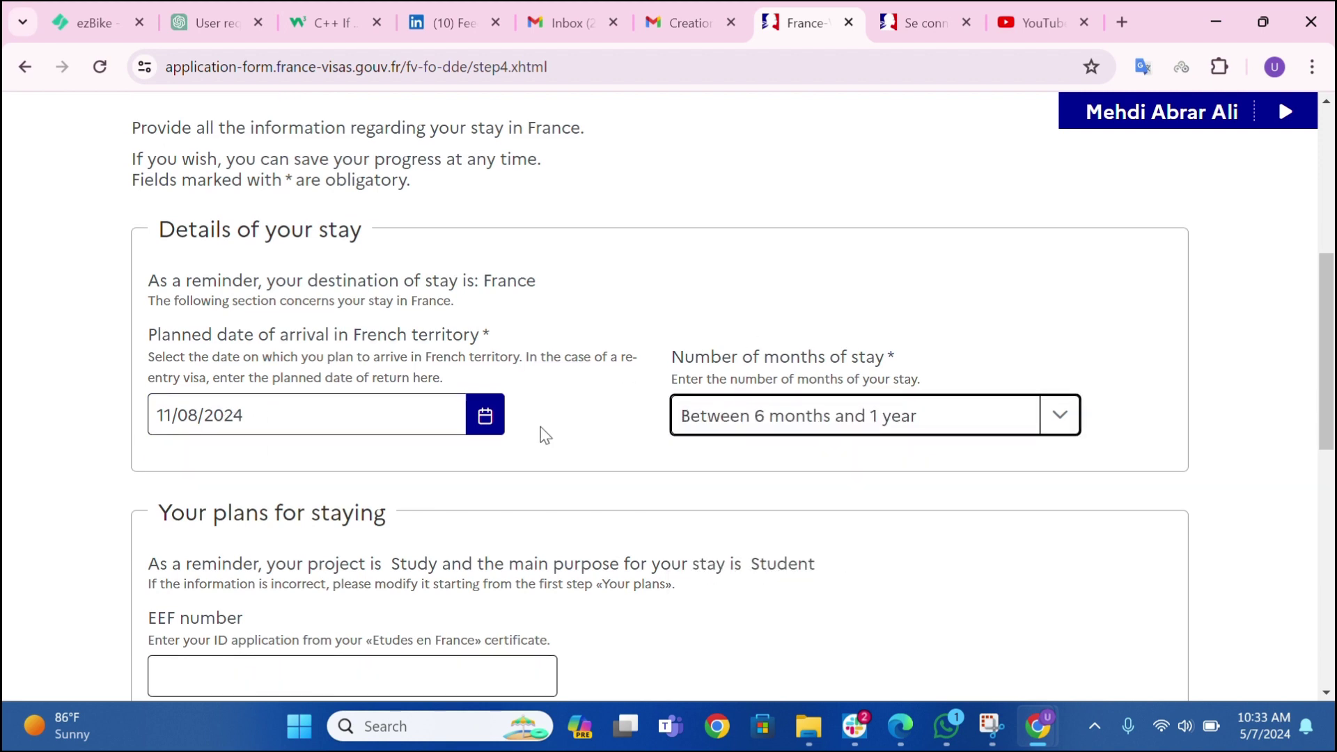
pyautogui.scroll(-3, 546, 435)
pyautogui.click(288, 502)
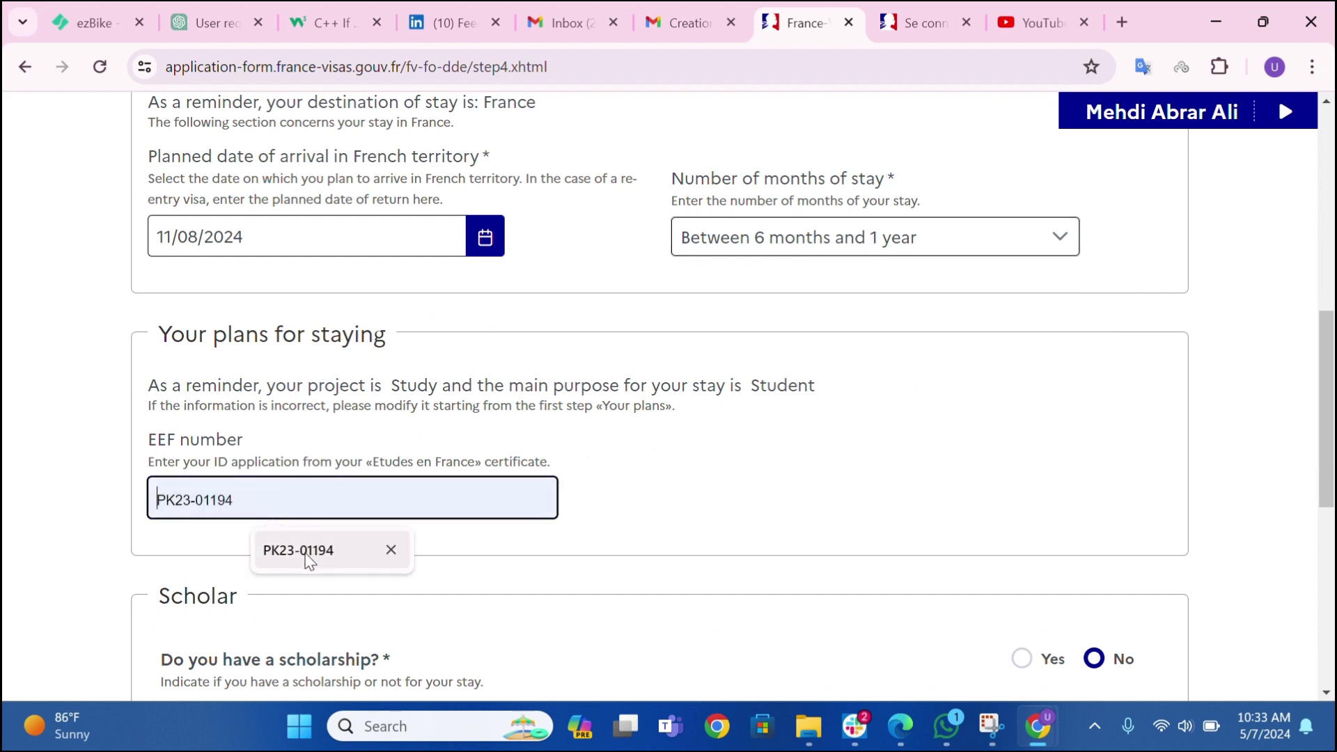
pyautogui.click(309, 561)
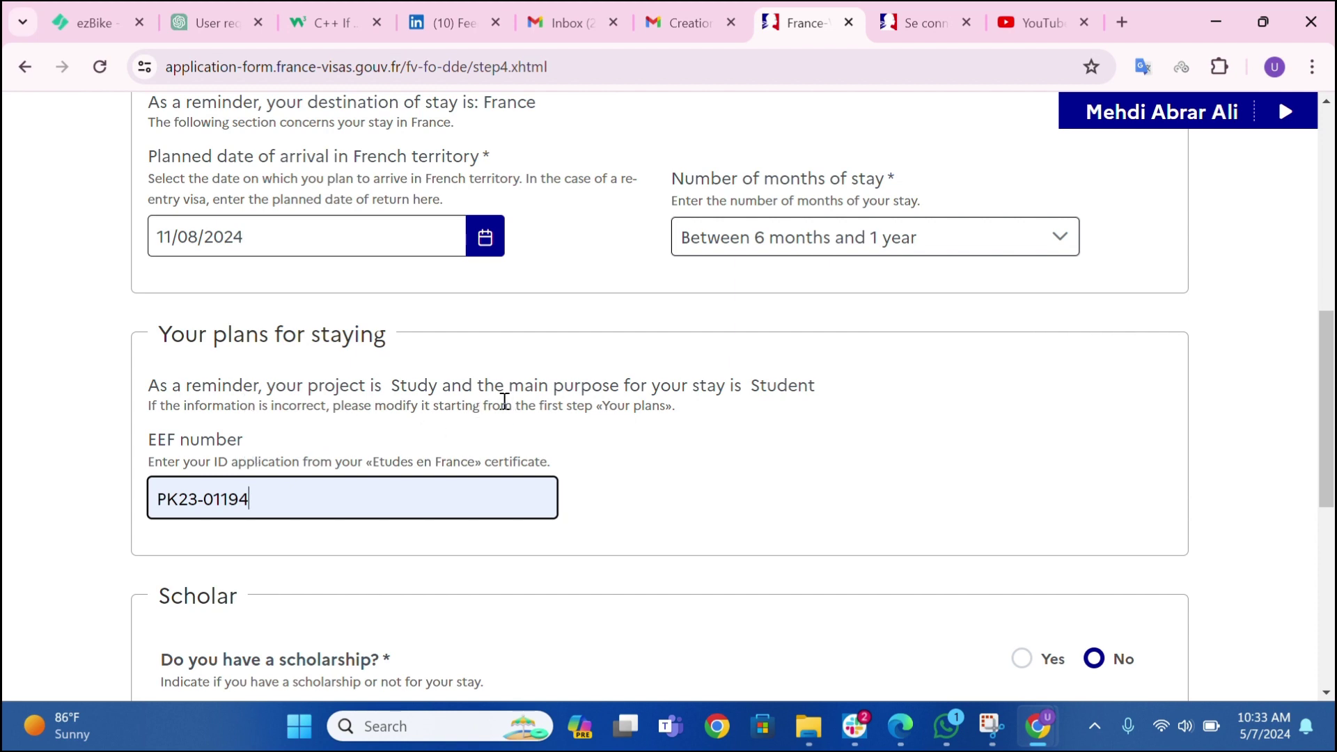
pyautogui.scroll(-4, 486, 409)
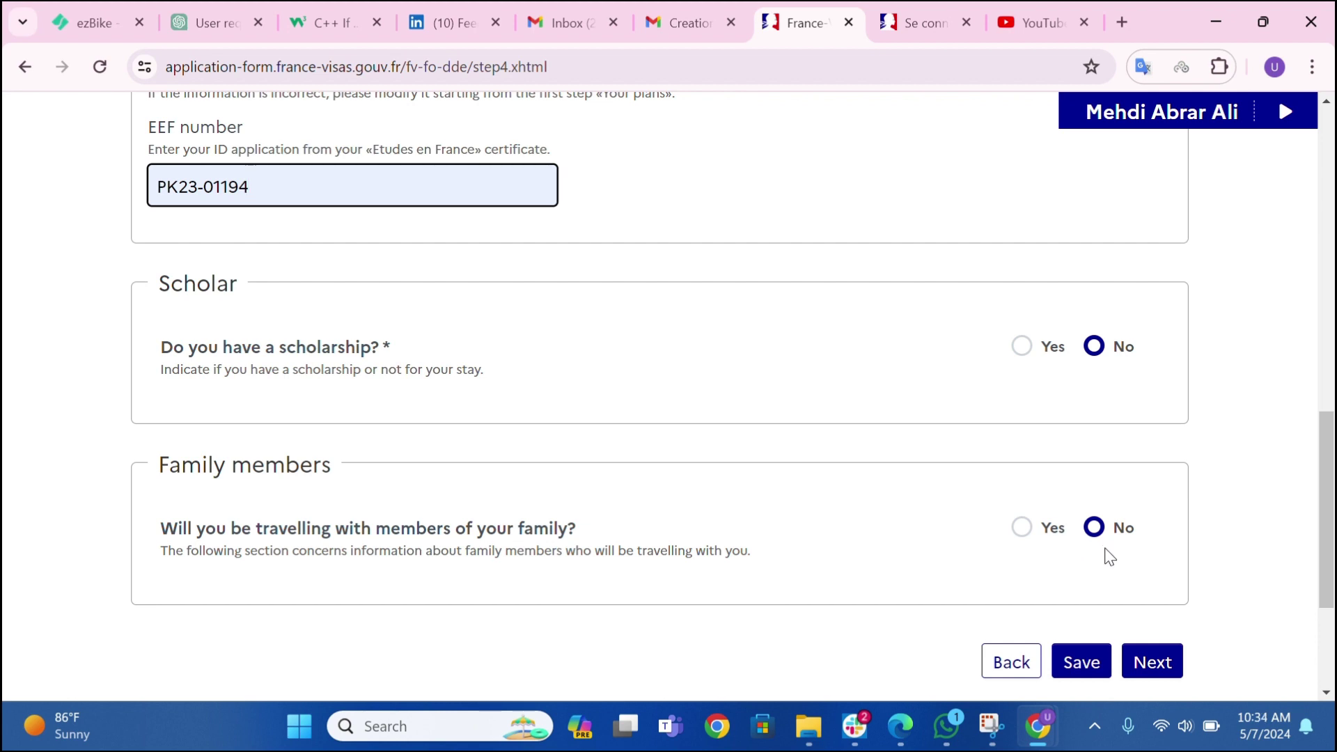
pyautogui.click(1142, 665)
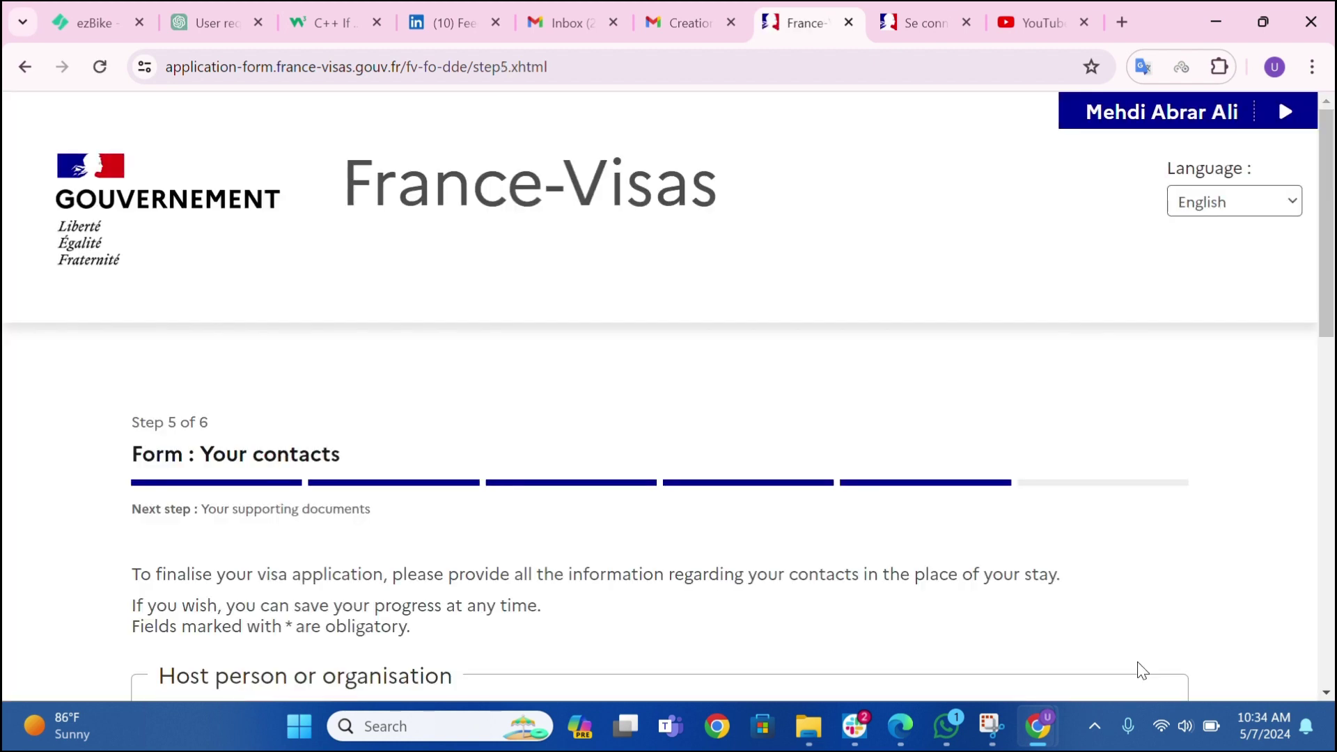
# - Declare a hotel stay and autofill the accommodation with the saved COWOOL GRENOBLE entry
pyautogui.scroll(-5, 437, 482)
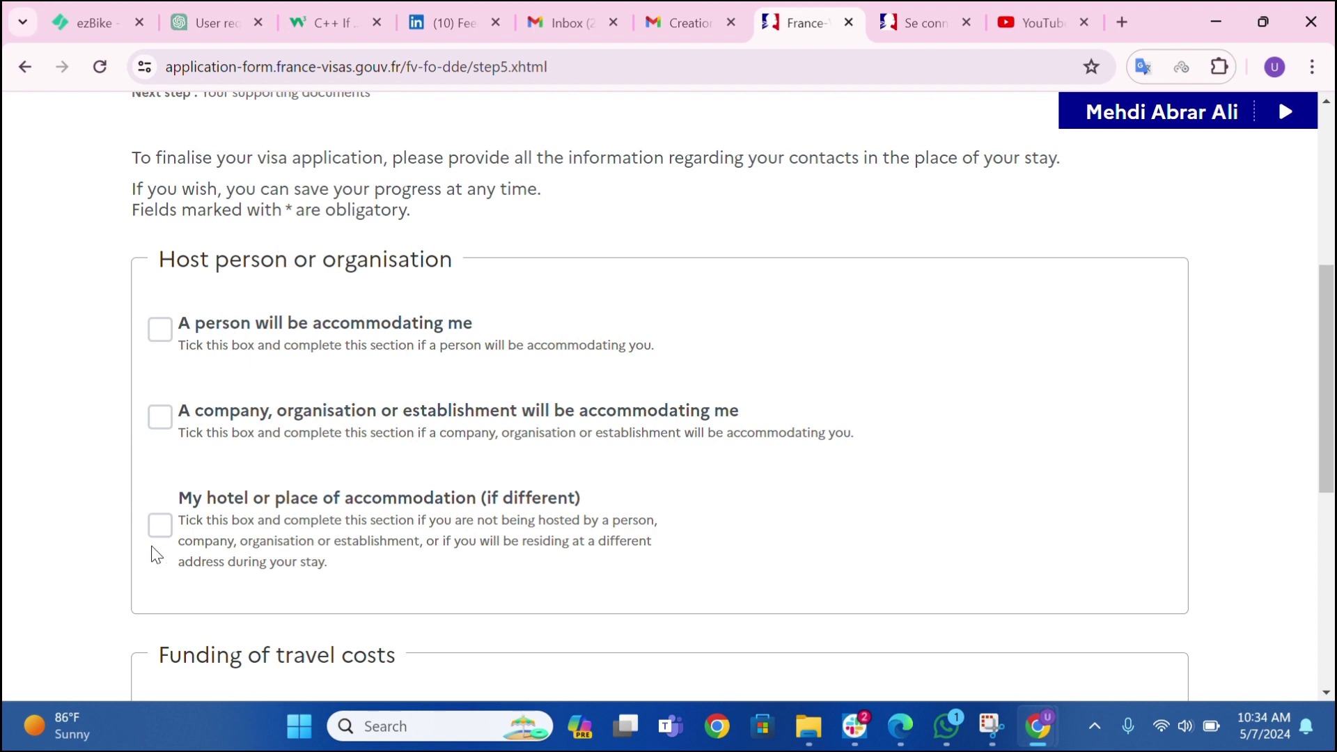
pyautogui.click(160, 526)
pyautogui.scroll(-1, 269, 363)
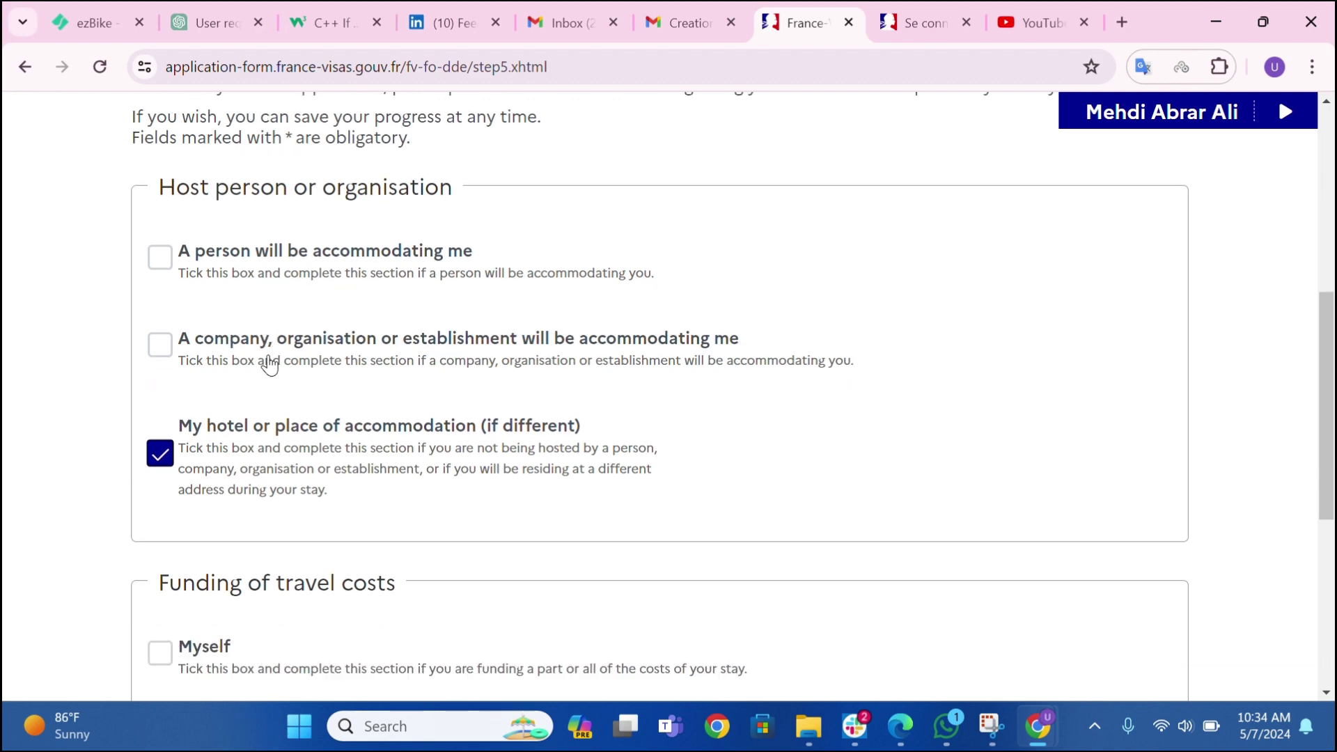
pyautogui.scroll(-2, 251, 348)
pyautogui.scroll(3, 251, 337)
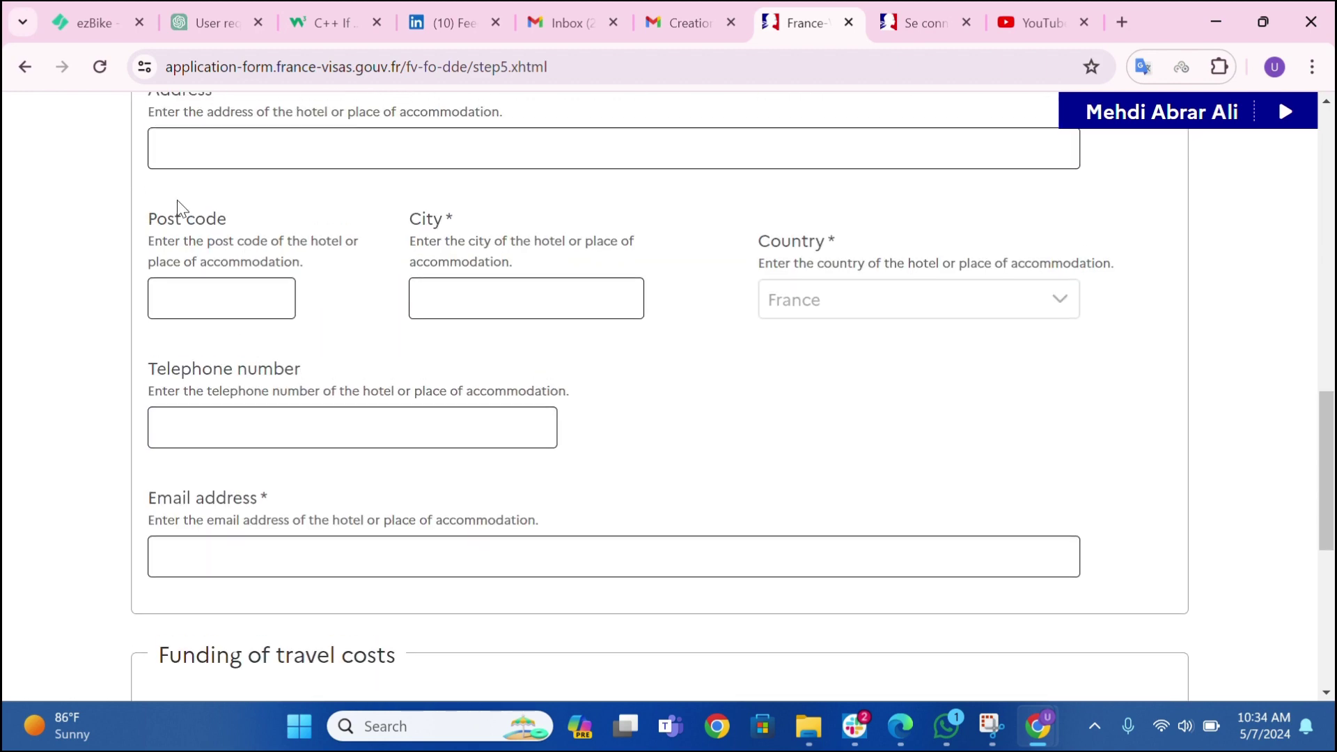
pyautogui.scroll(4, 180, 209)
pyautogui.click(182, 332)
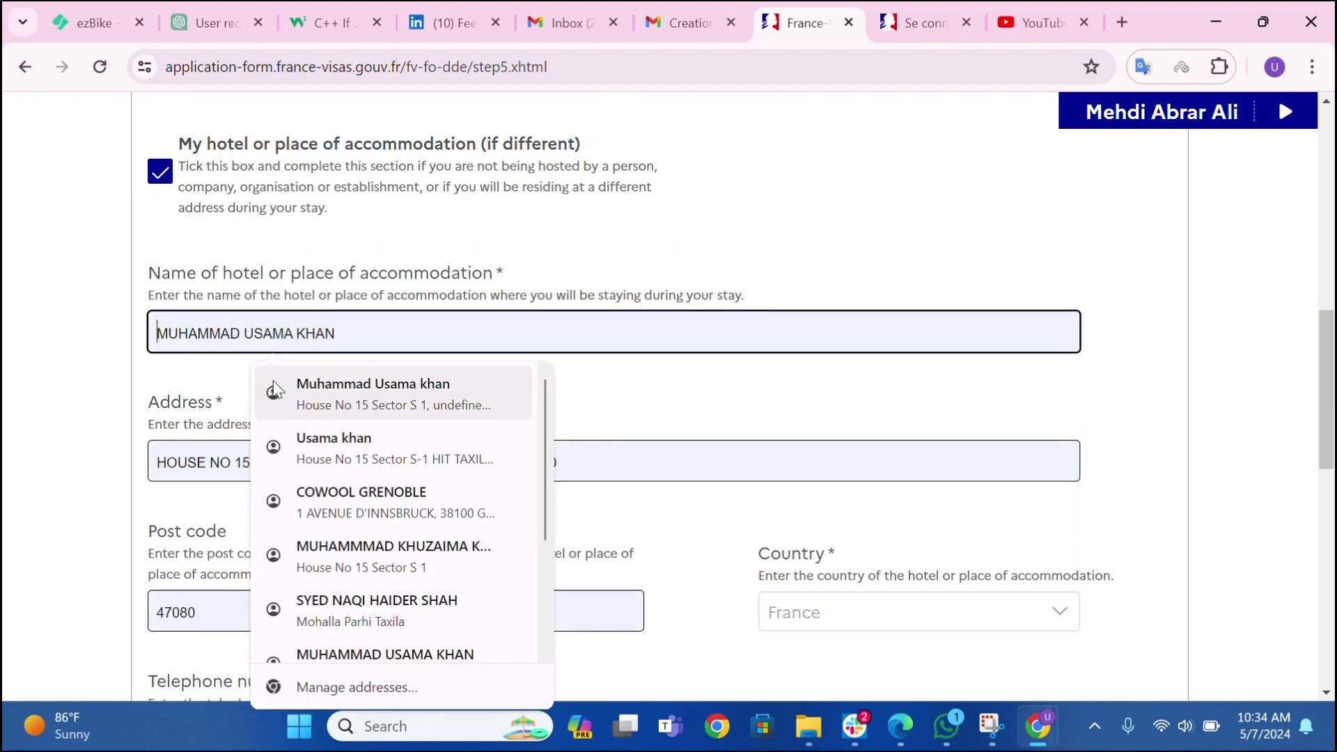
pyautogui.scroll(-3, 349, 557)
pyautogui.scroll(3, 358, 507)
pyautogui.click(388, 502)
pyautogui.scroll(1, 214, 457)
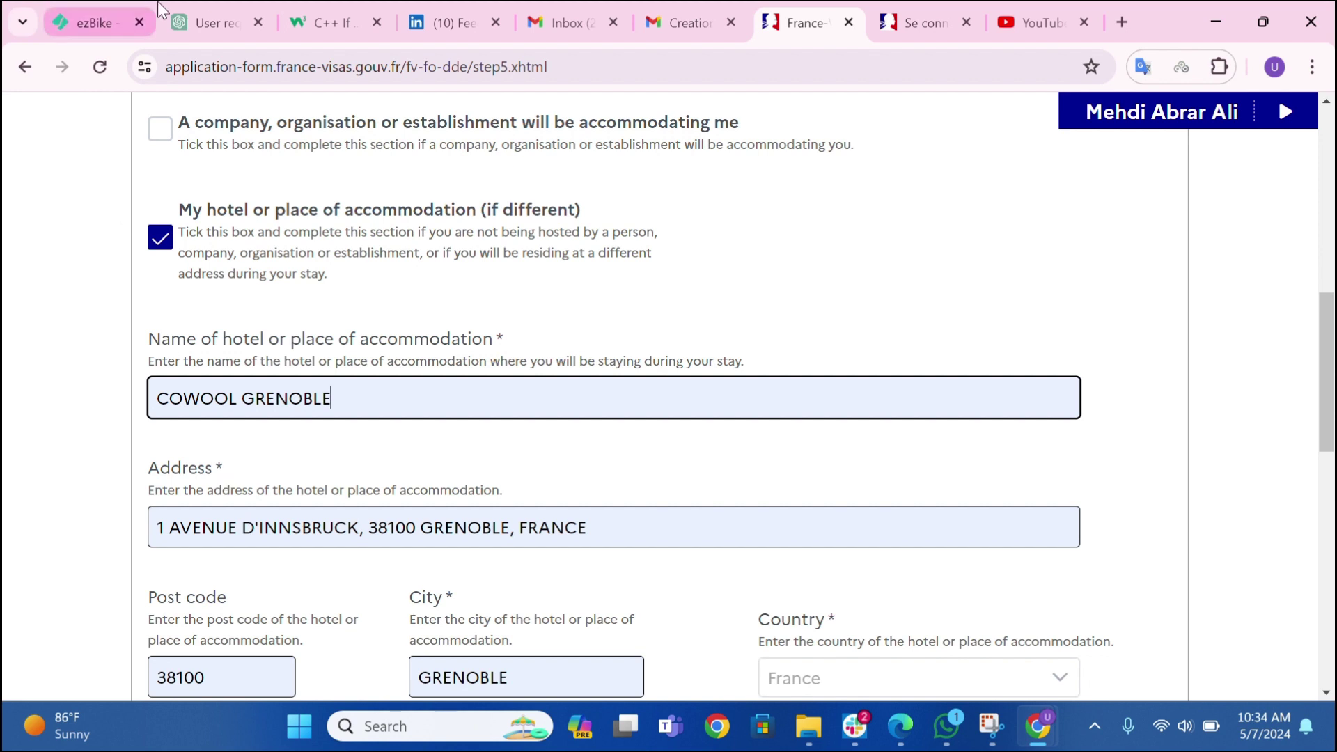
# - Check the filled-in hotel address, post code, city GRENOBLE, telephone and e-mail
pyautogui.click(330, 527)
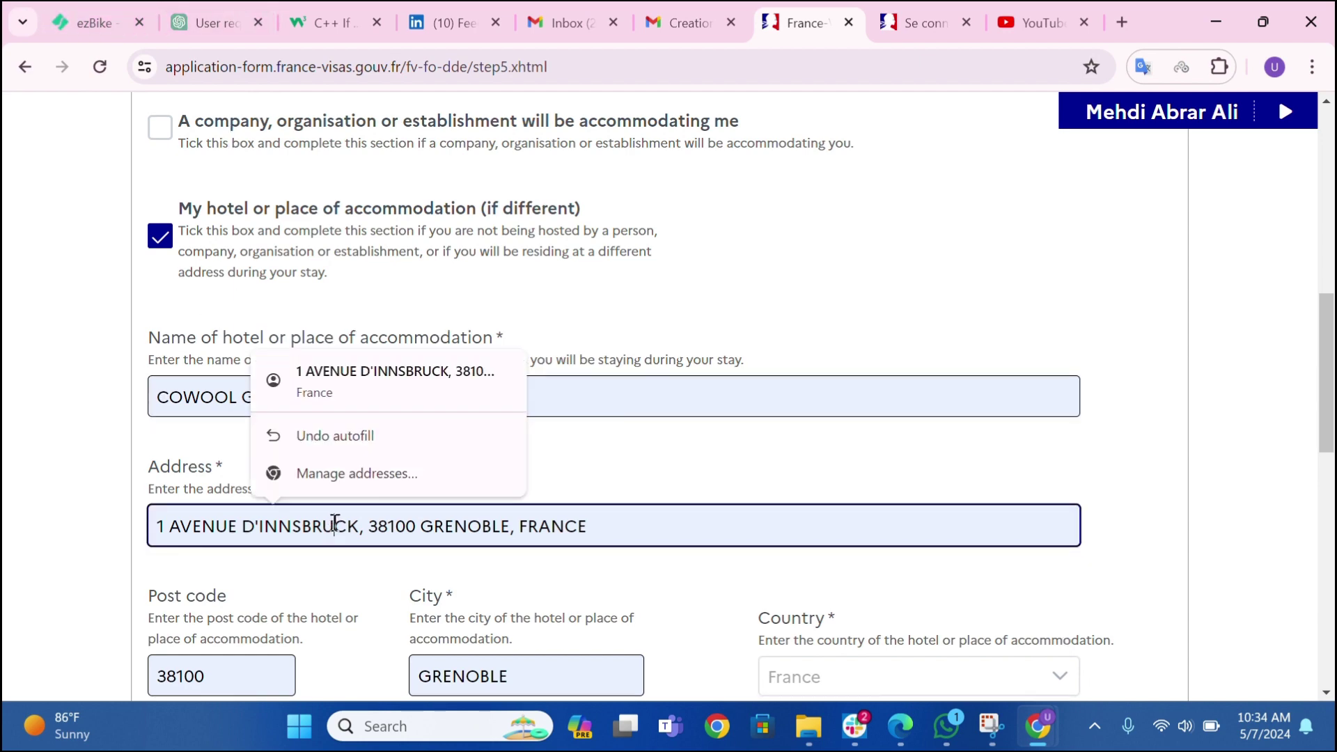
pyautogui.scroll(-4, 332, 526)
pyautogui.click(212, 363)
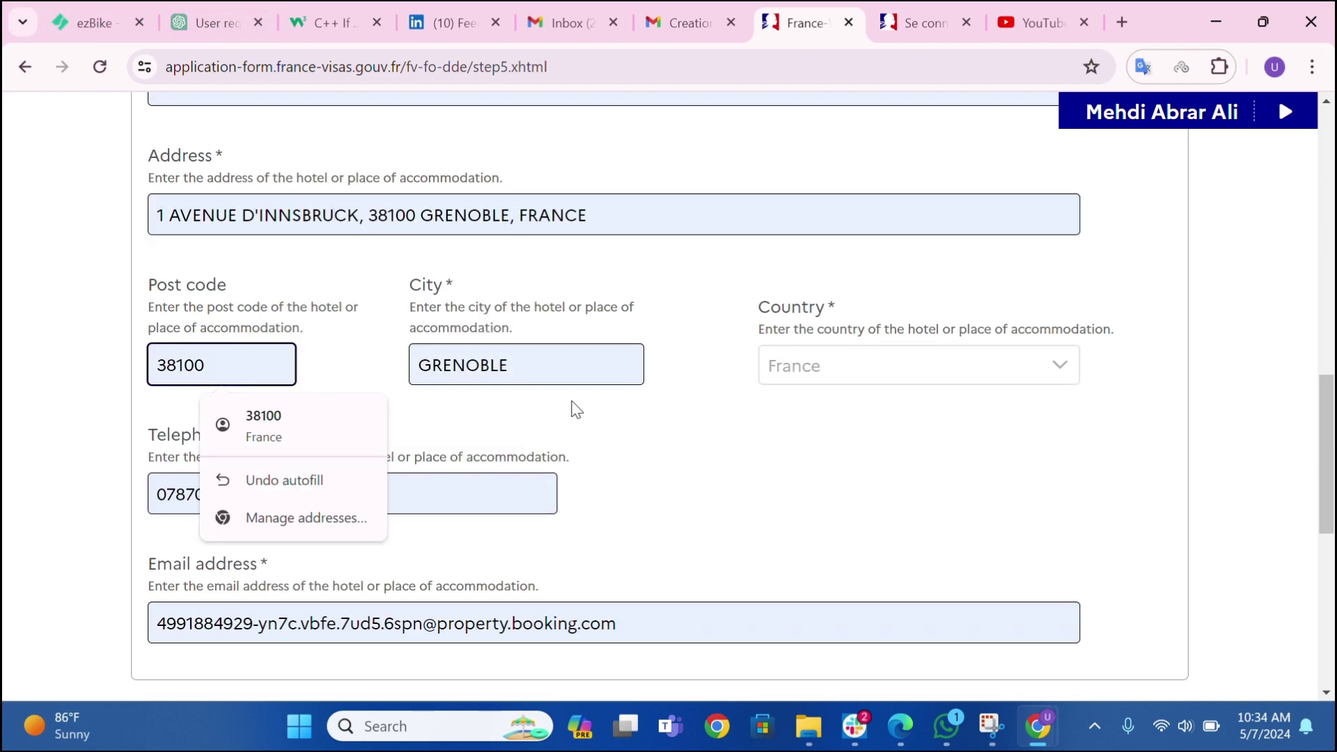
pyautogui.click(500, 363)
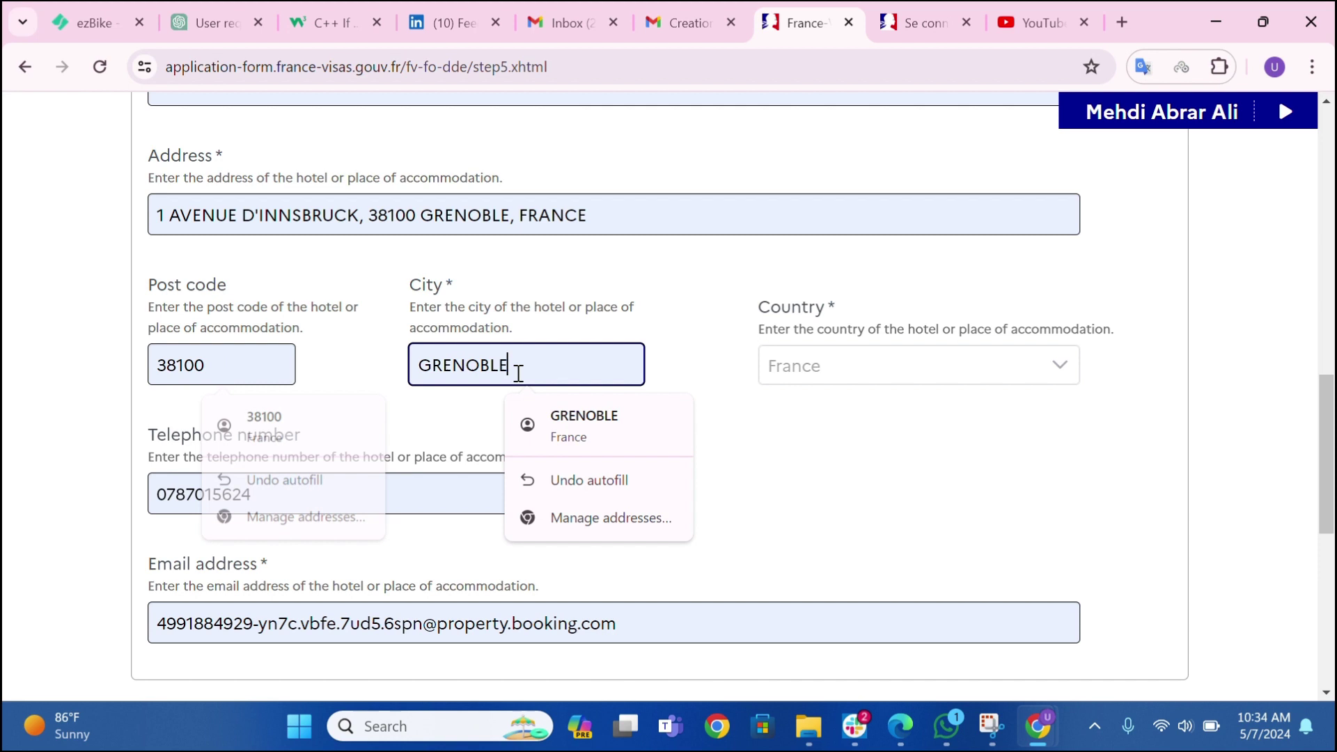
pyautogui.click(755, 428)
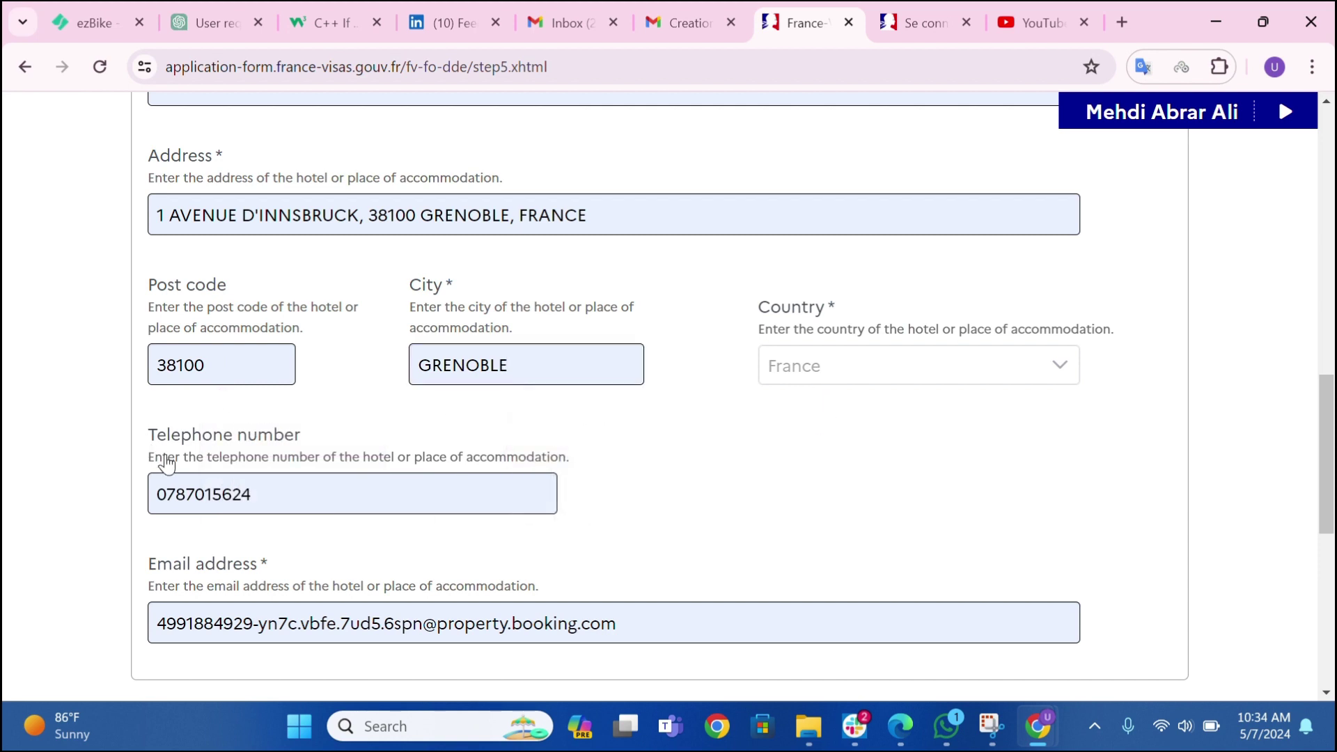
pyautogui.click(266, 490)
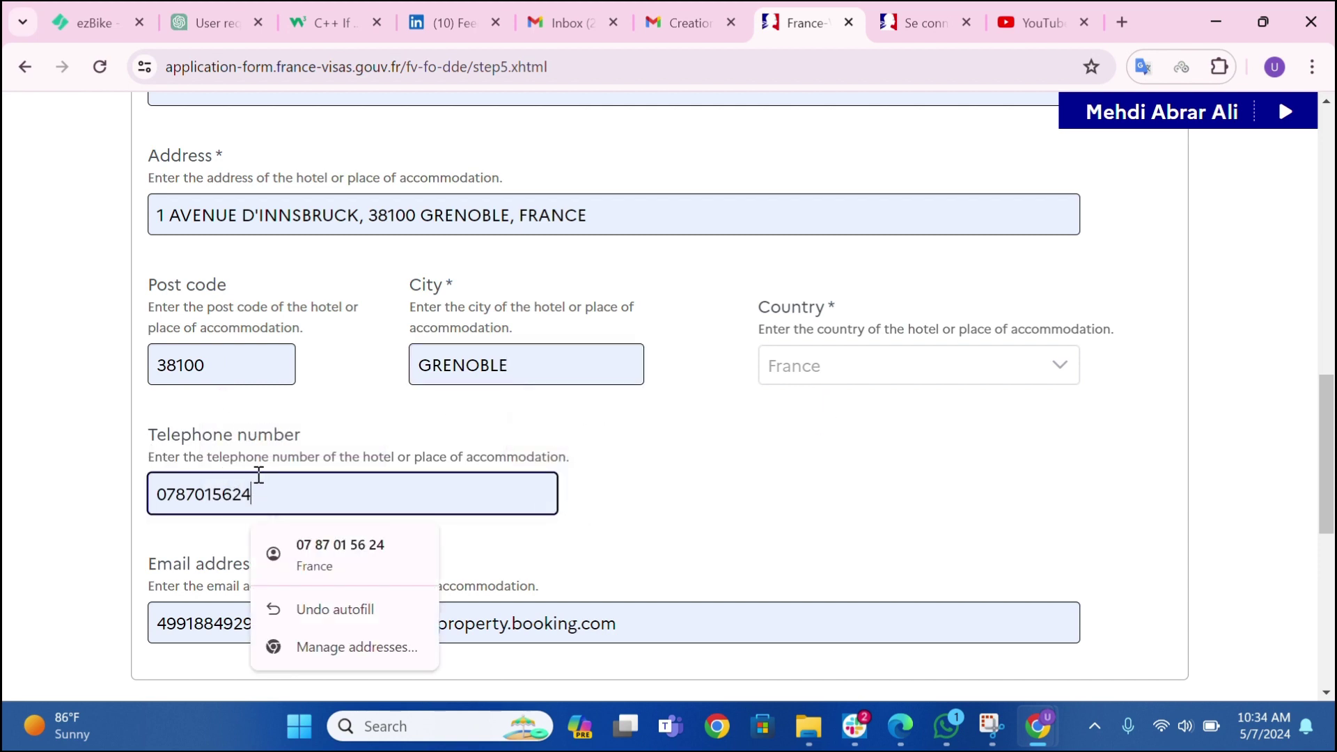
pyautogui.click(771, 544)
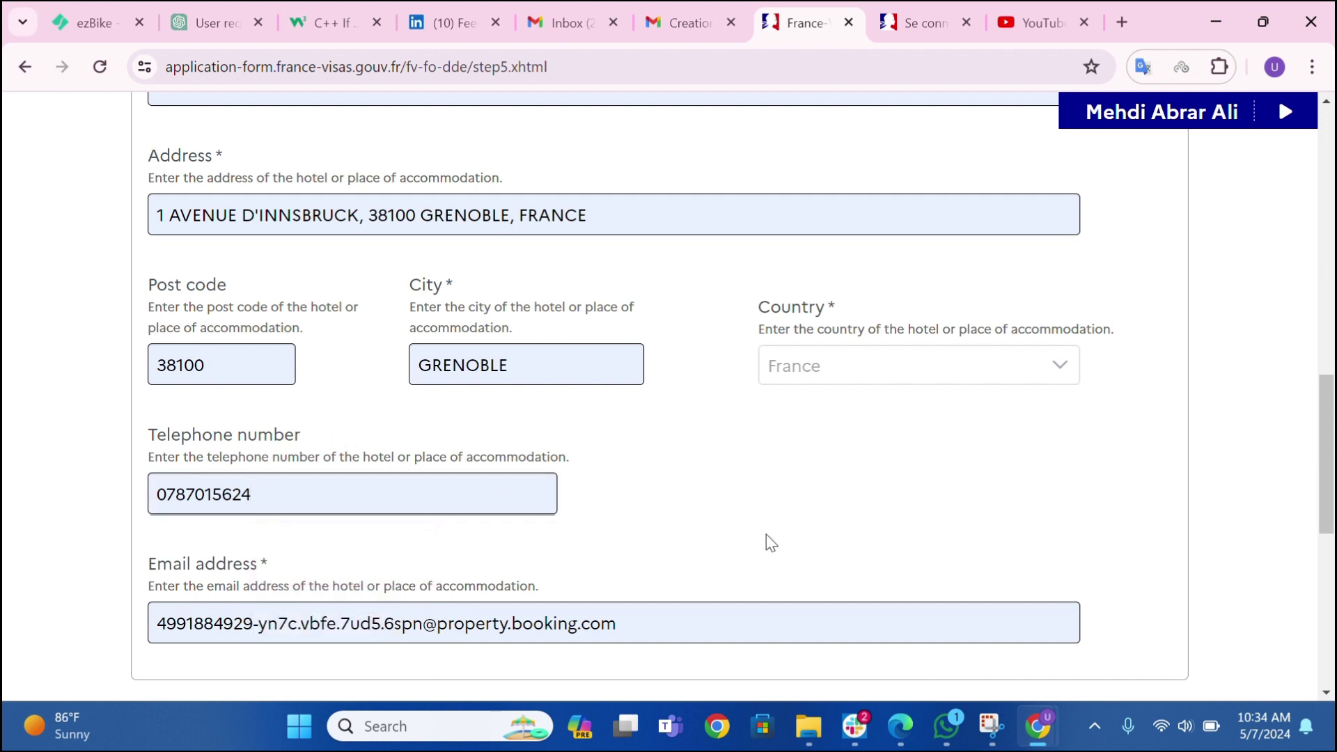
pyautogui.click(644, 619)
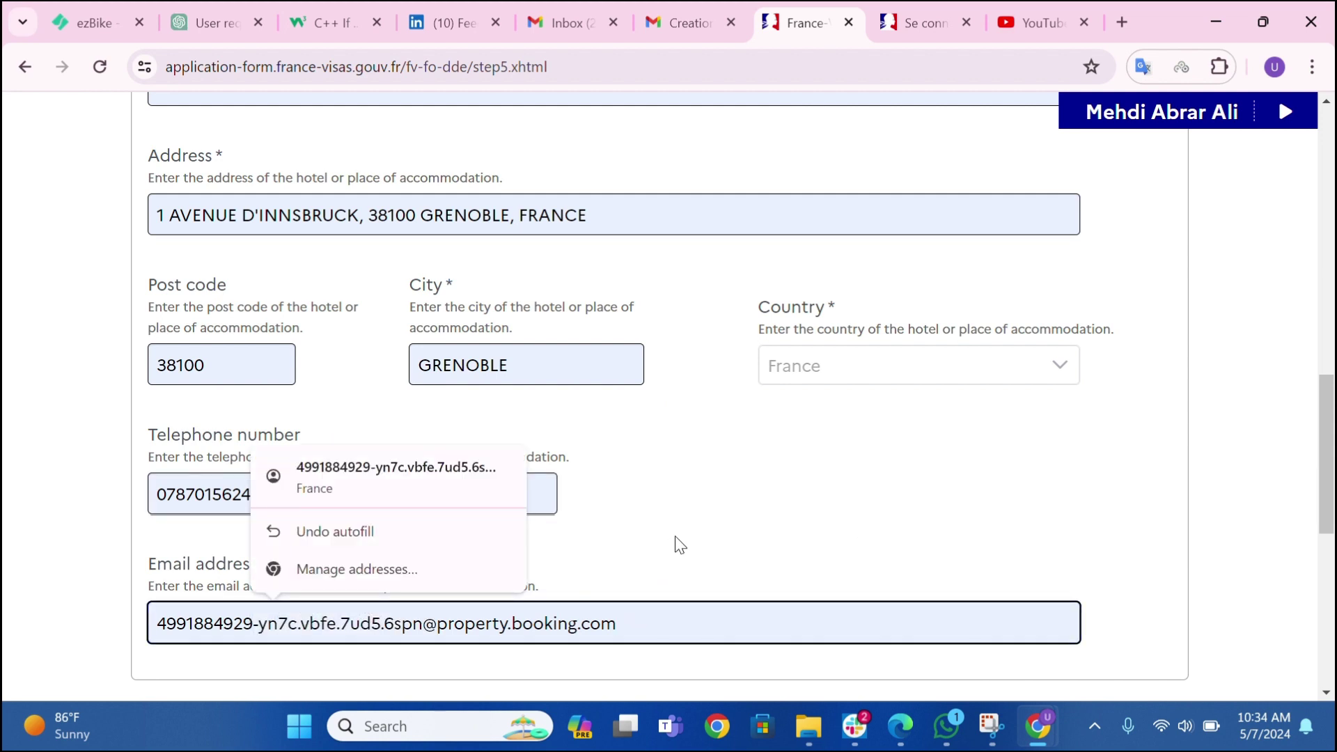
pyautogui.click(645, 550)
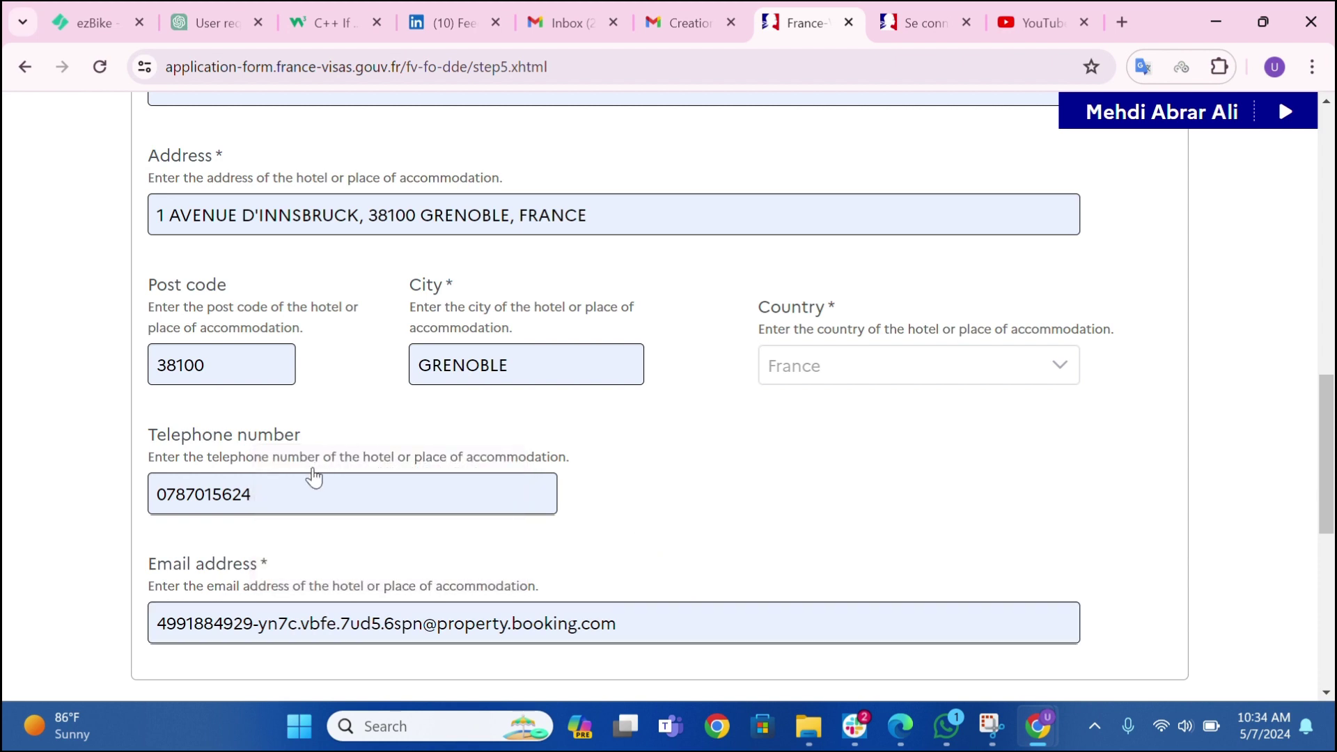
pyautogui.scroll(-2, 385, 612)
# - Set the stay as funded by another guarantor and autofill the guarantor's full name
pyautogui.scroll(-5, 342, 582)
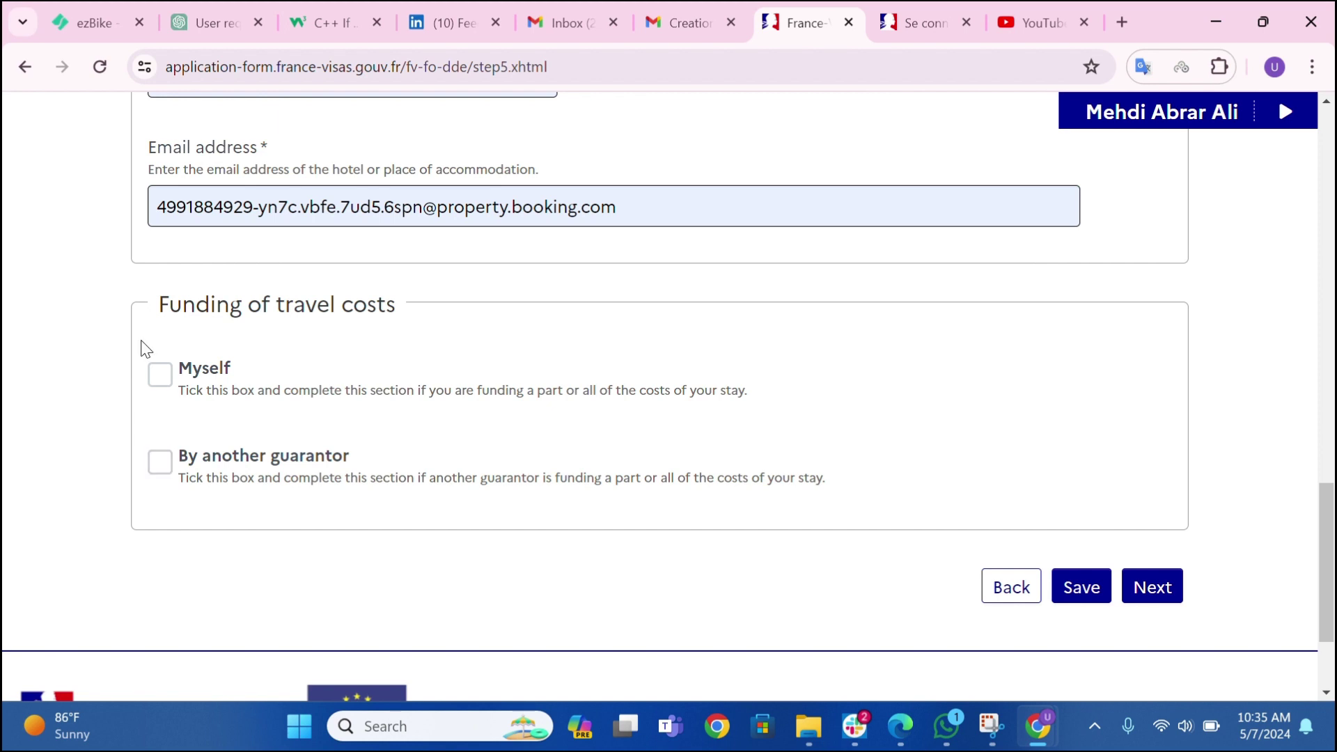
pyautogui.click(163, 382)
pyautogui.scroll(-4, 200, 426)
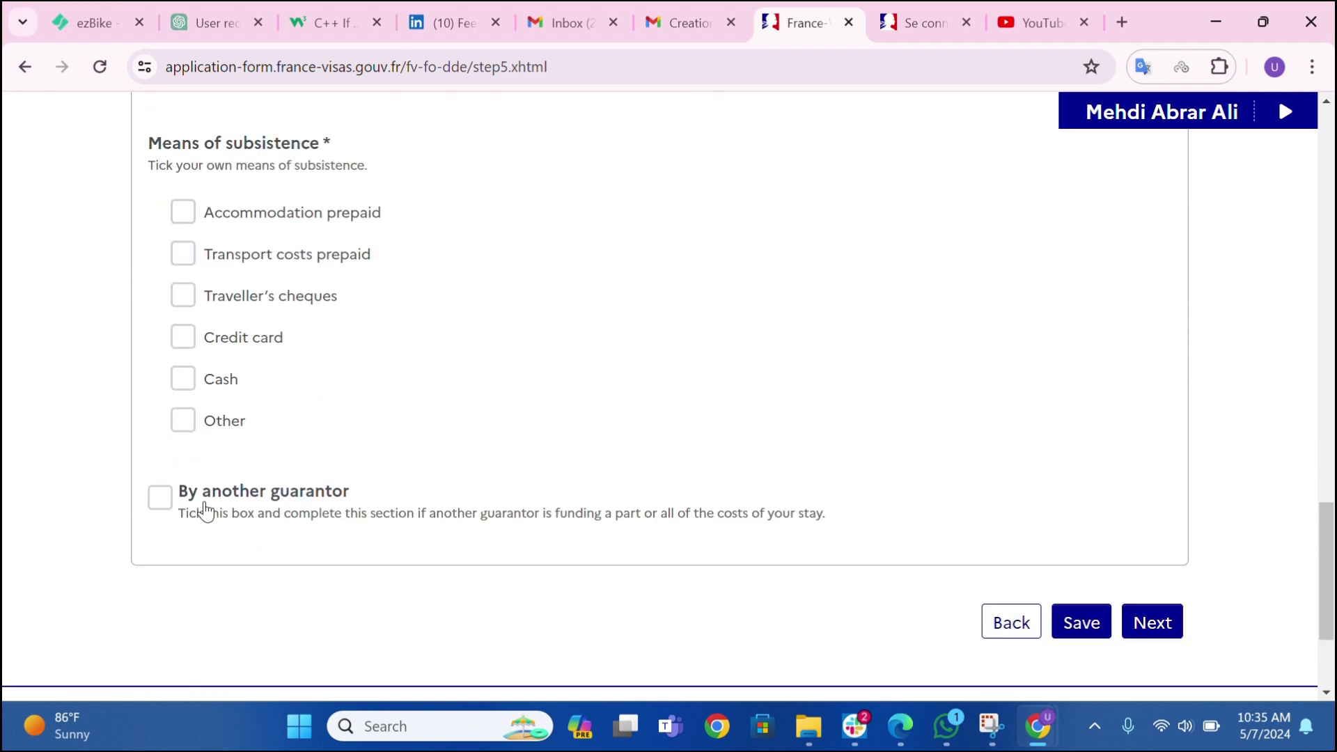
pyautogui.scroll(-2, 202, 507)
pyautogui.scroll(2, 200, 503)
pyautogui.scroll(5, 149, 299)
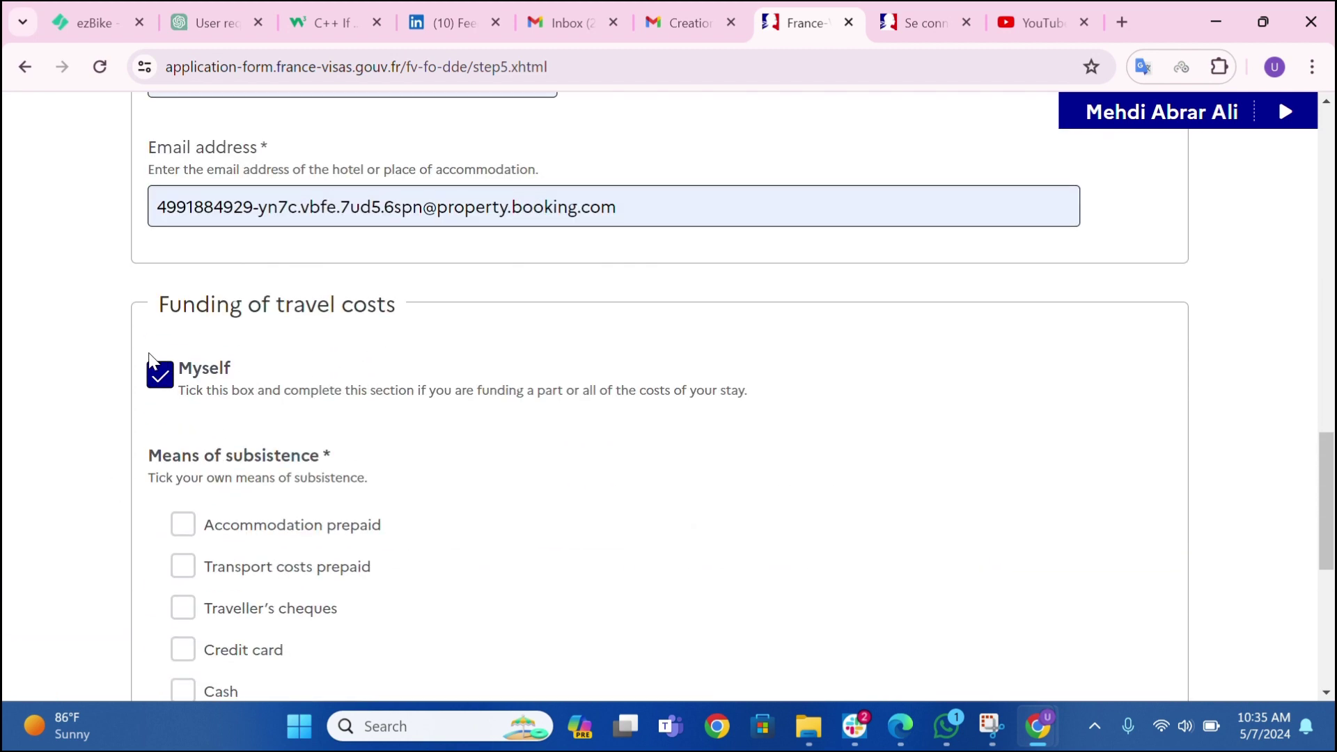
pyautogui.click(159, 375)
pyautogui.scroll(-2, 174, 397)
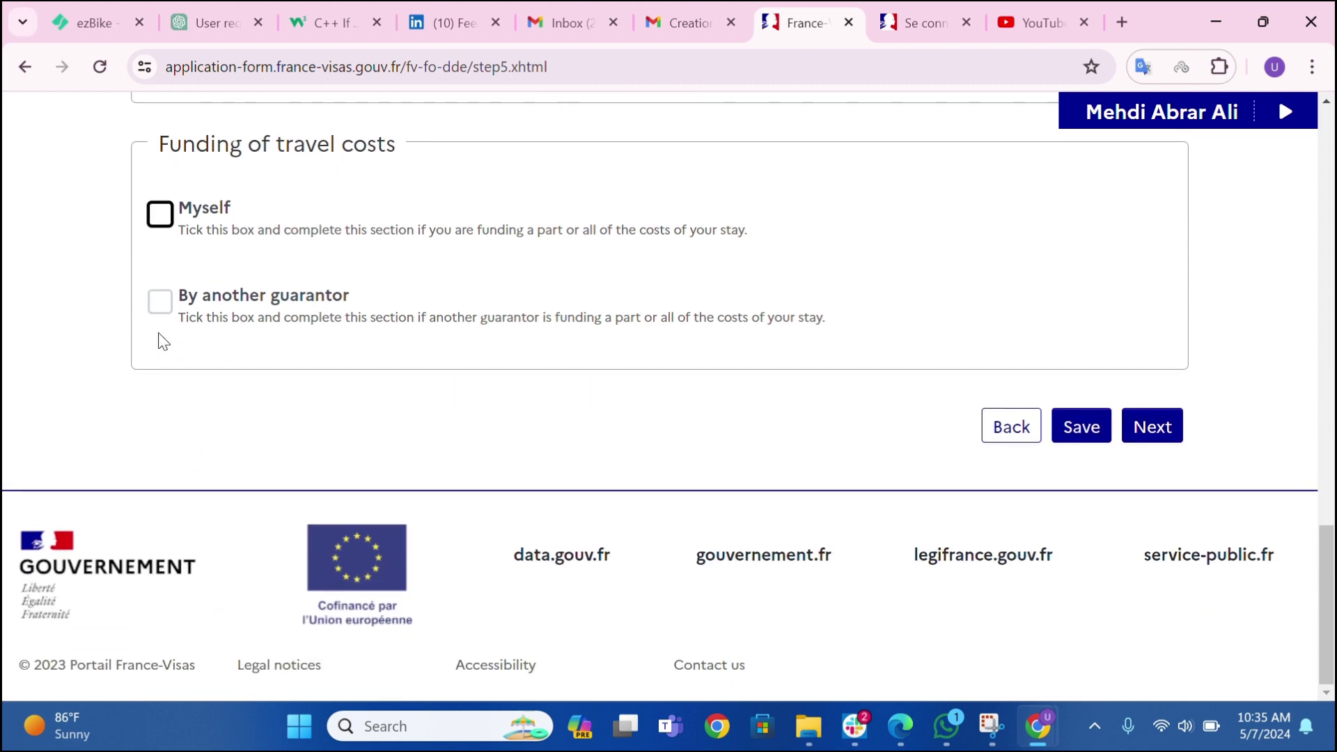
pyautogui.click(160, 301)
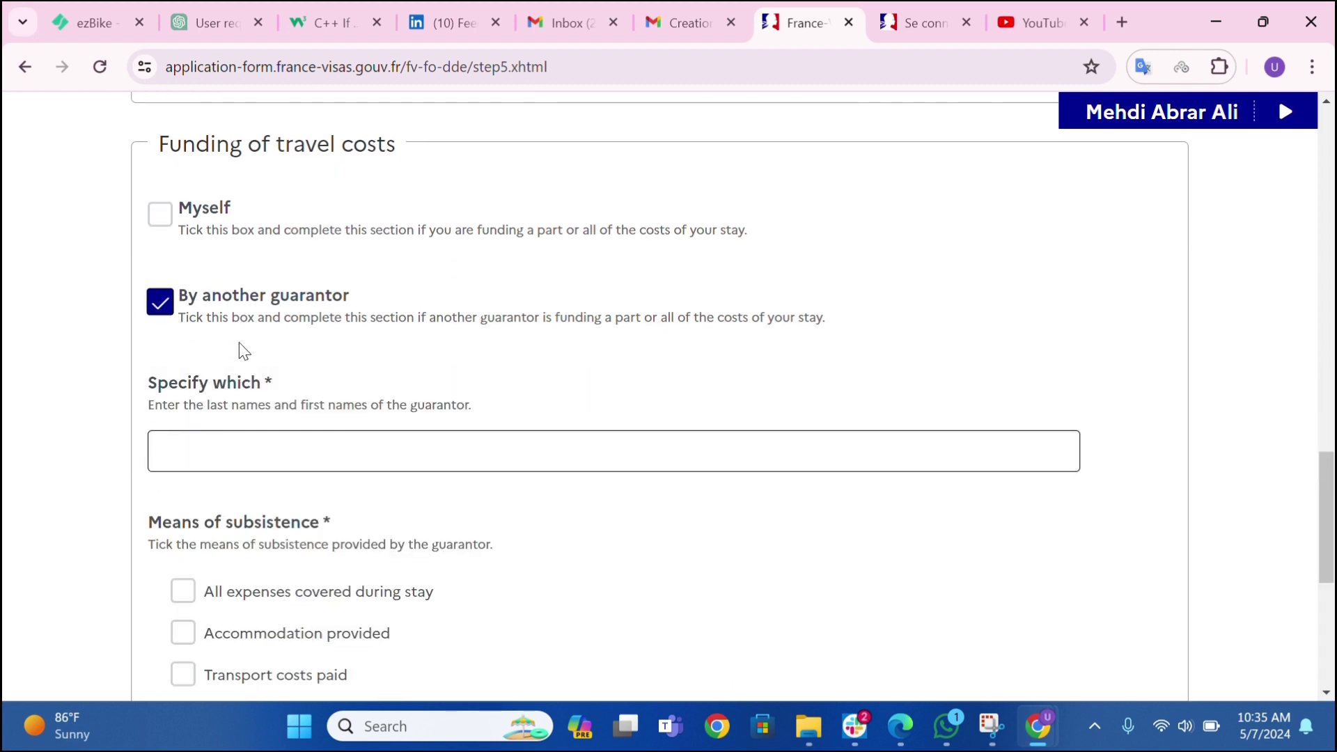
pyautogui.click(252, 461)
pyautogui.click(304, 504)
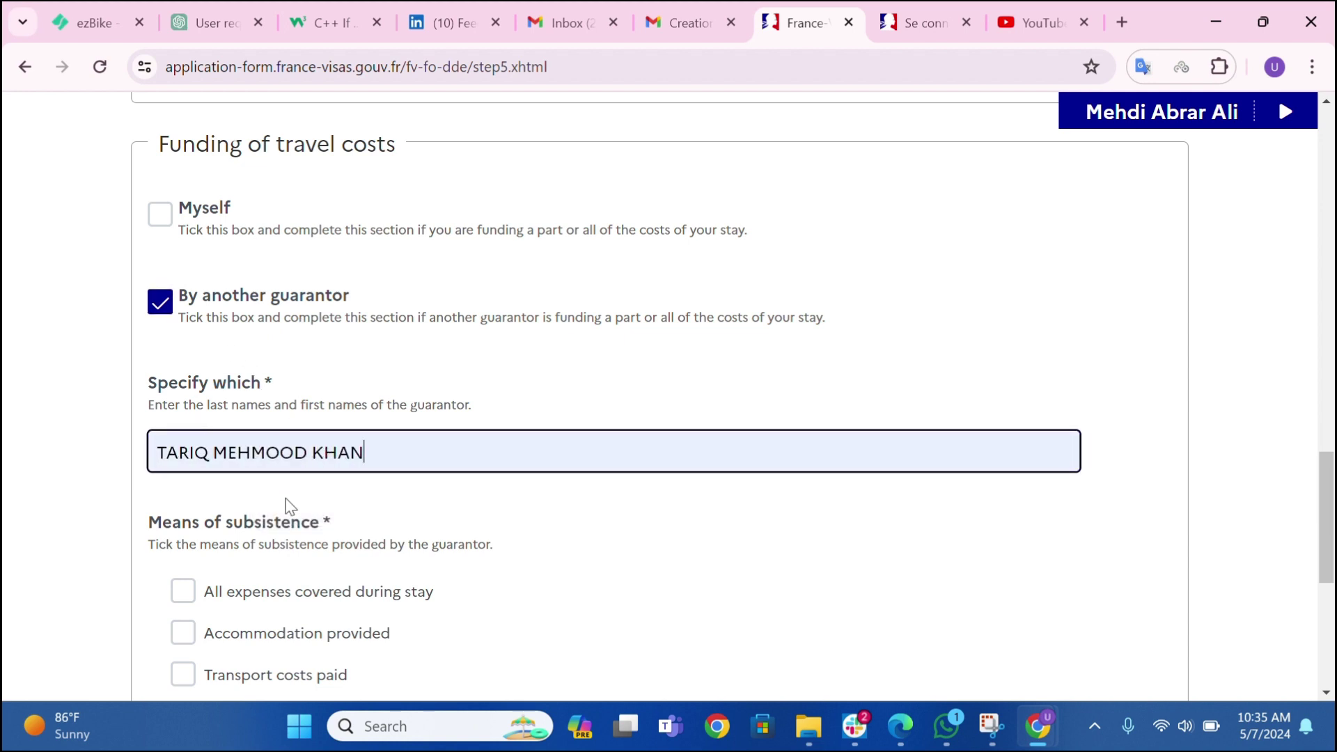
# - Tick All expenses, Accommodation, Transport costs and Cash as means of subsistence, then go to Next
pyautogui.scroll(-1, 266, 508)
pyautogui.scroll(-1, 229, 348)
pyautogui.scroll(-3, 243, 369)
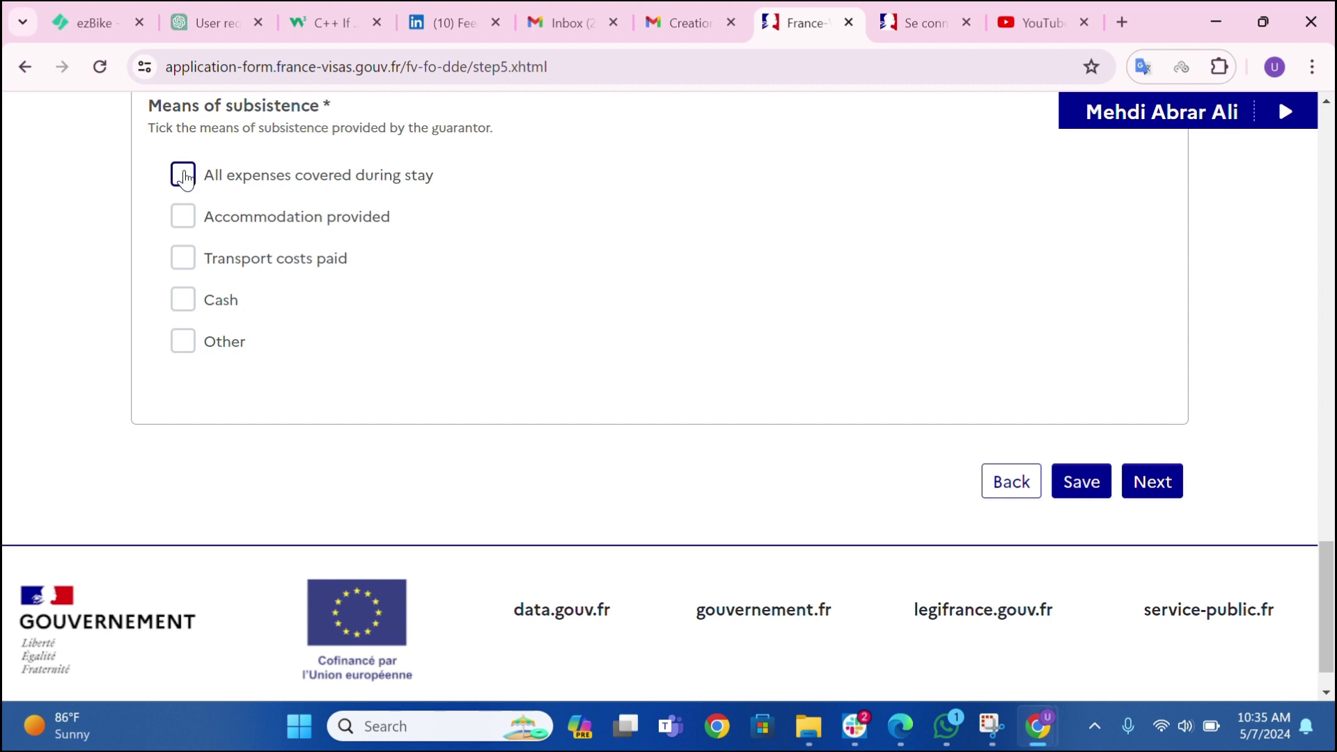
pyautogui.click(183, 176)
pyautogui.click(182, 217)
pyautogui.click(183, 263)
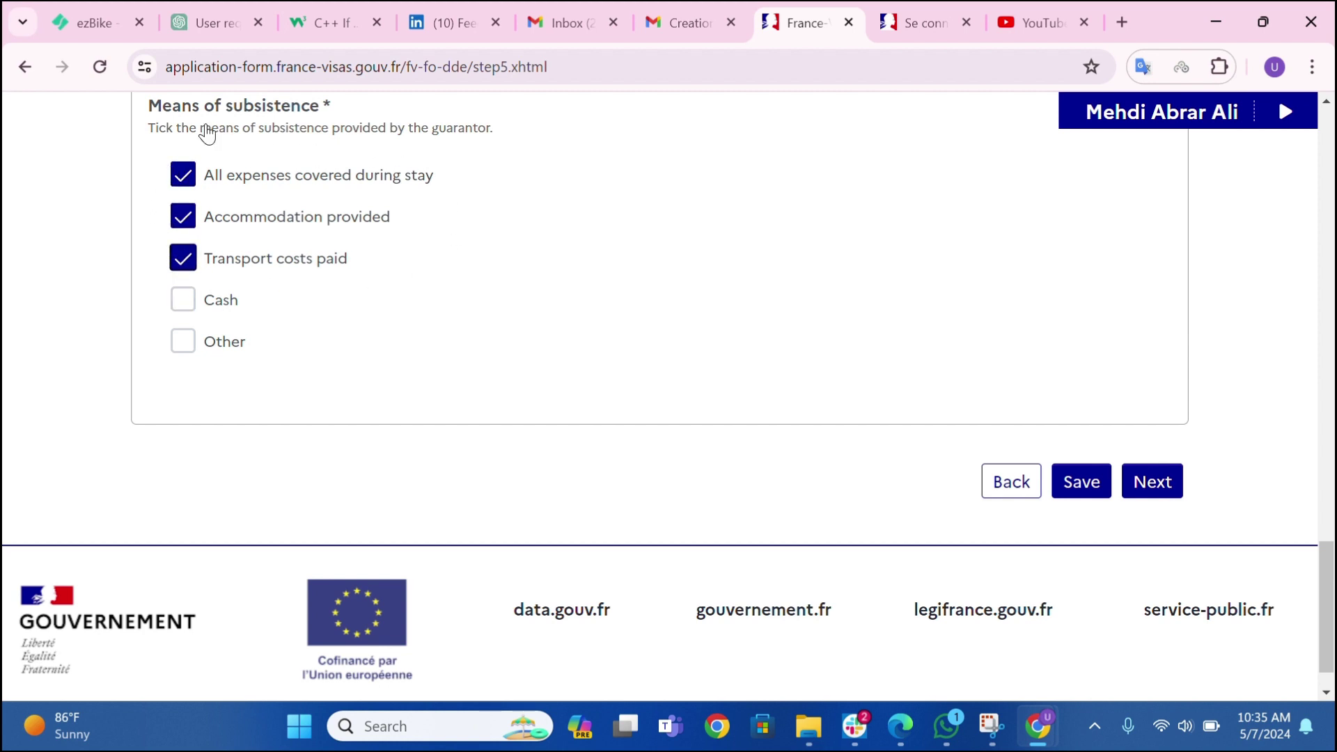
pyautogui.click(181, 300)
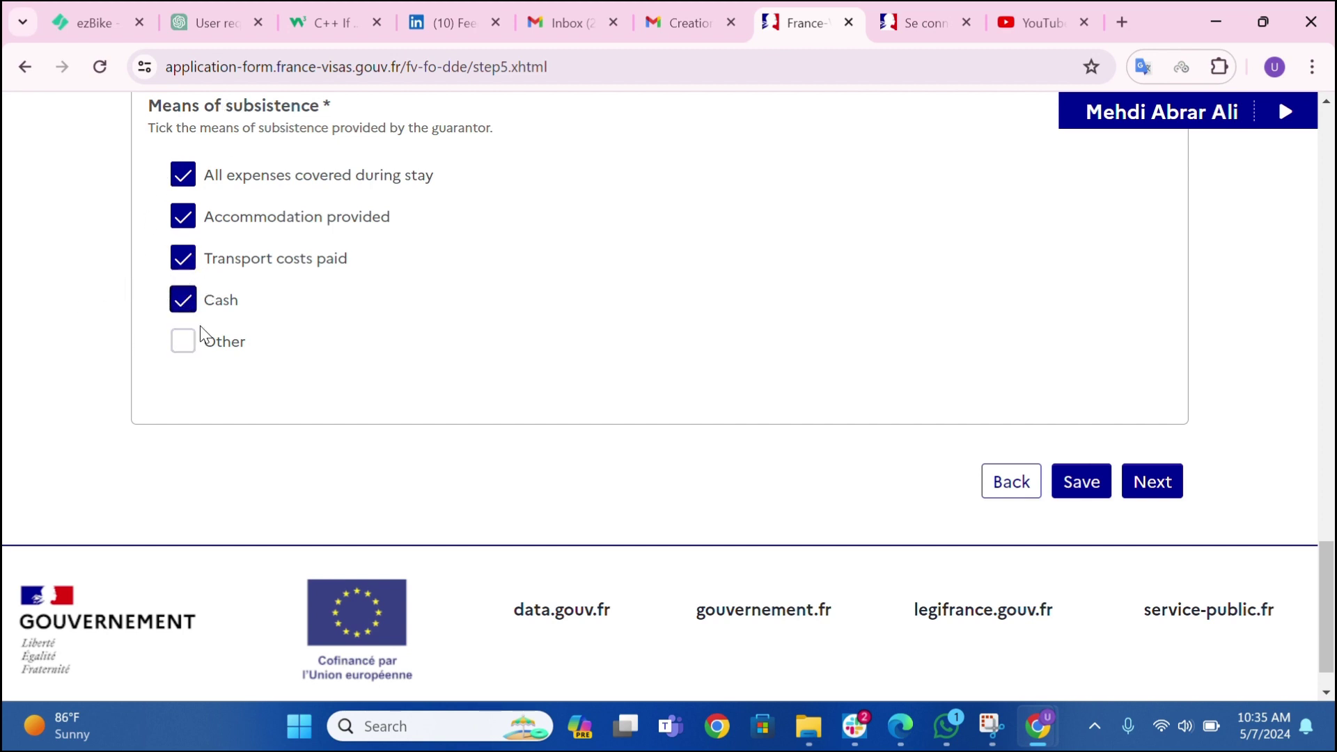
pyautogui.click(187, 310)
pyautogui.click(188, 311)
pyautogui.click(1142, 477)
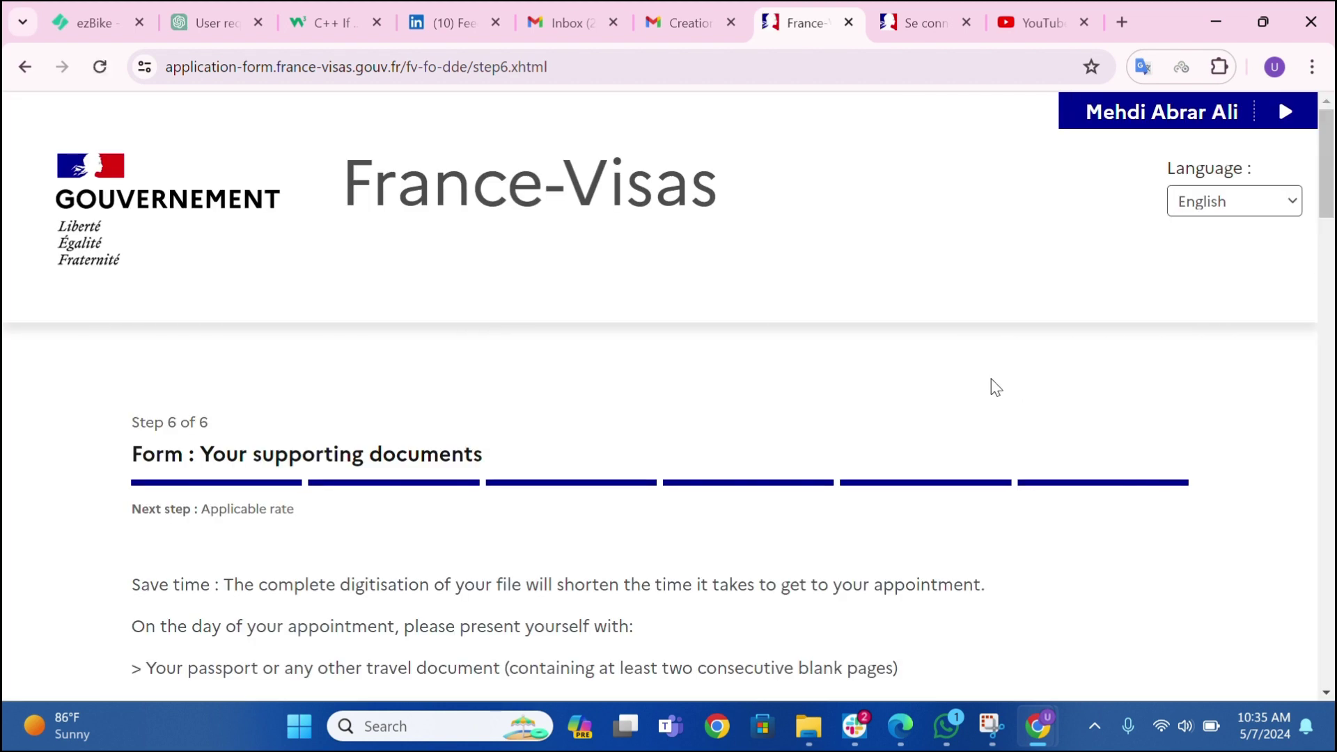
# - Scroll through the Step 6 supporting documents list down to the Funds and Accommodation requirements
pyautogui.scroll(-3, 926, 388)
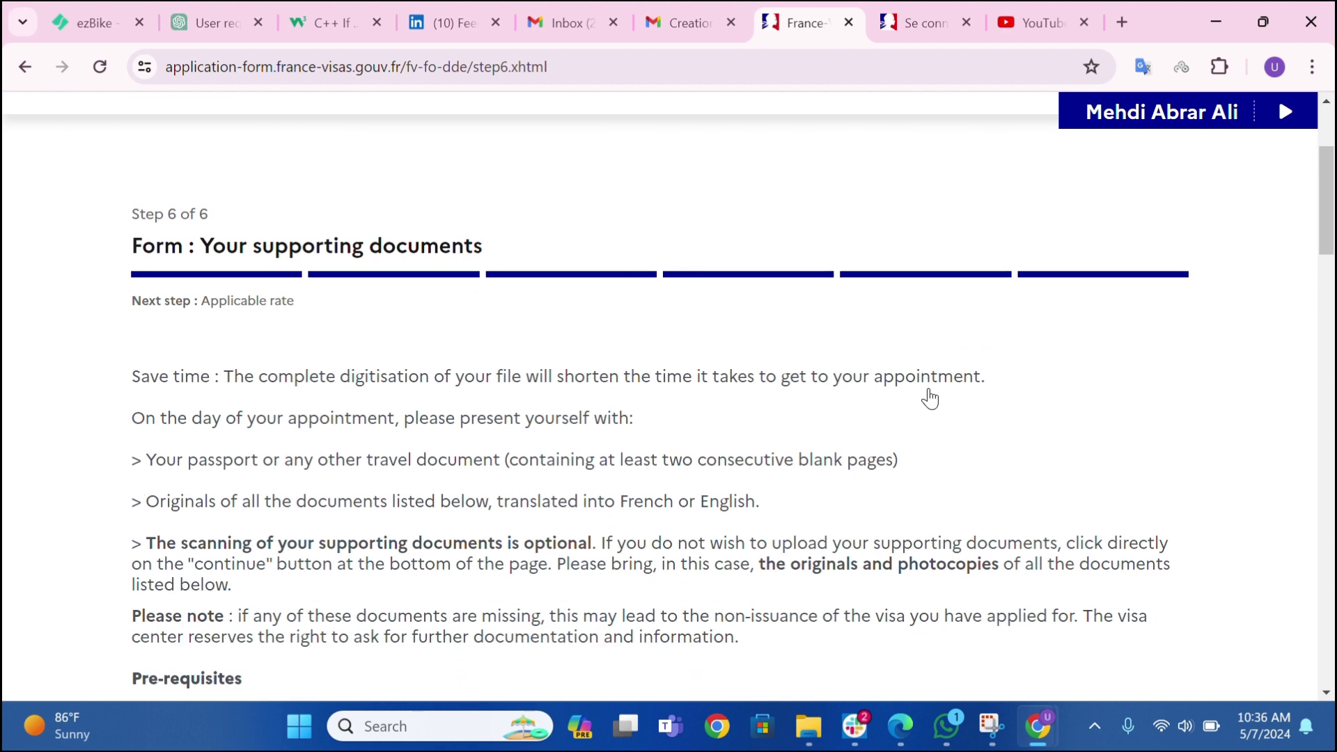
pyautogui.scroll(-2, 933, 397)
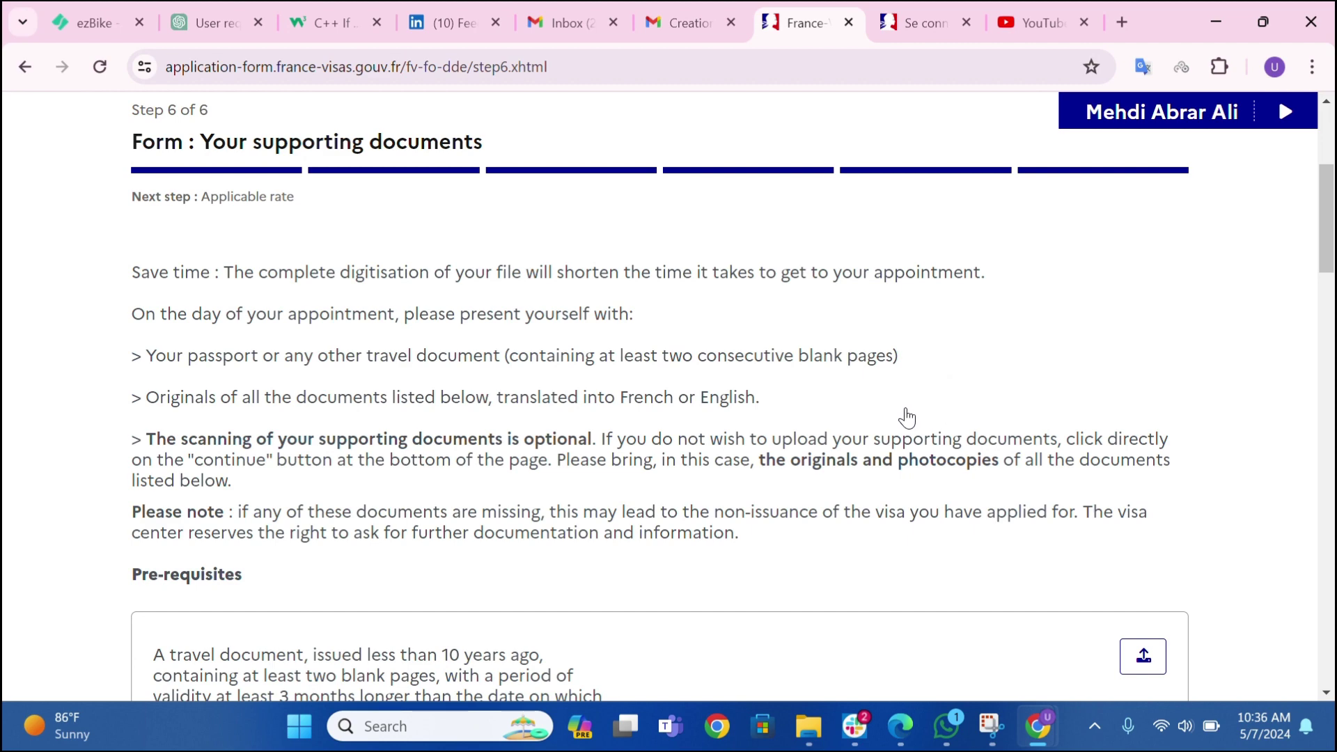
pyautogui.scroll(-3, 901, 418)
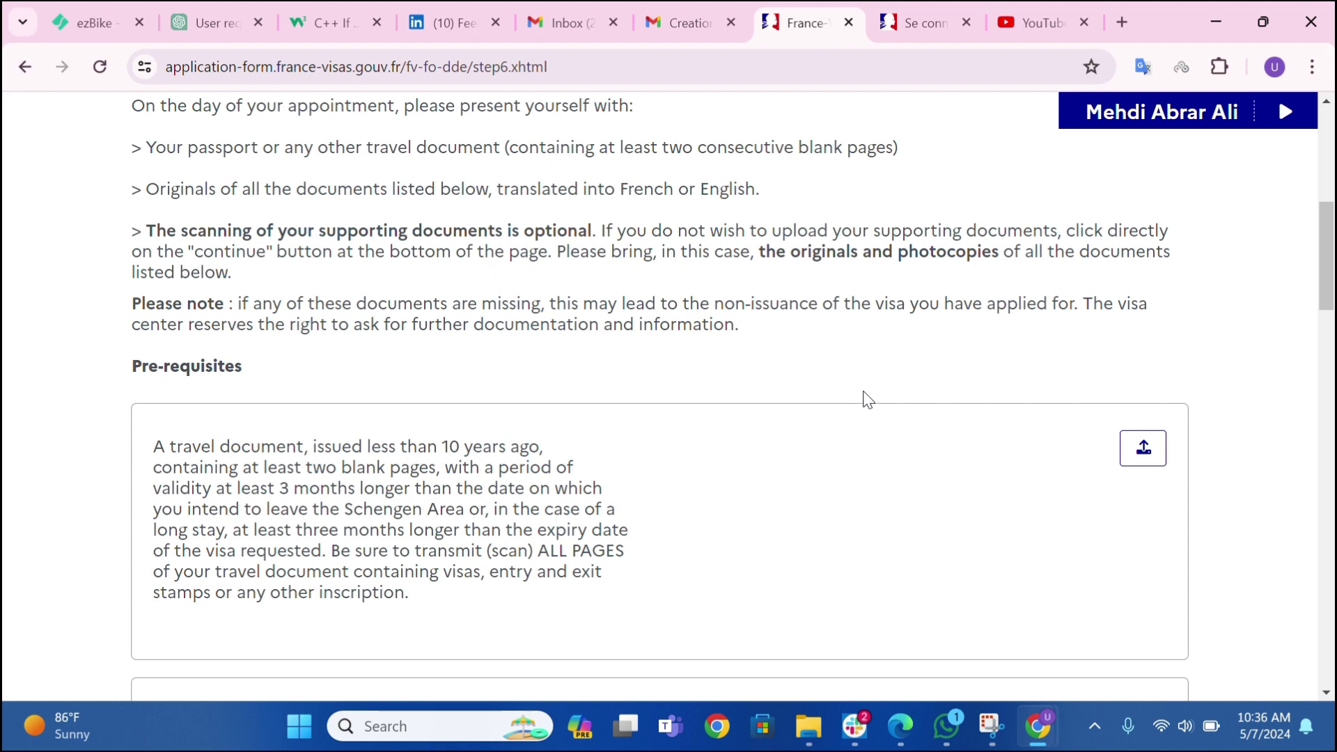
pyautogui.scroll(-6, 875, 391)
pyautogui.scroll(6, 875, 391)
pyautogui.scroll(-3, 465, 519)
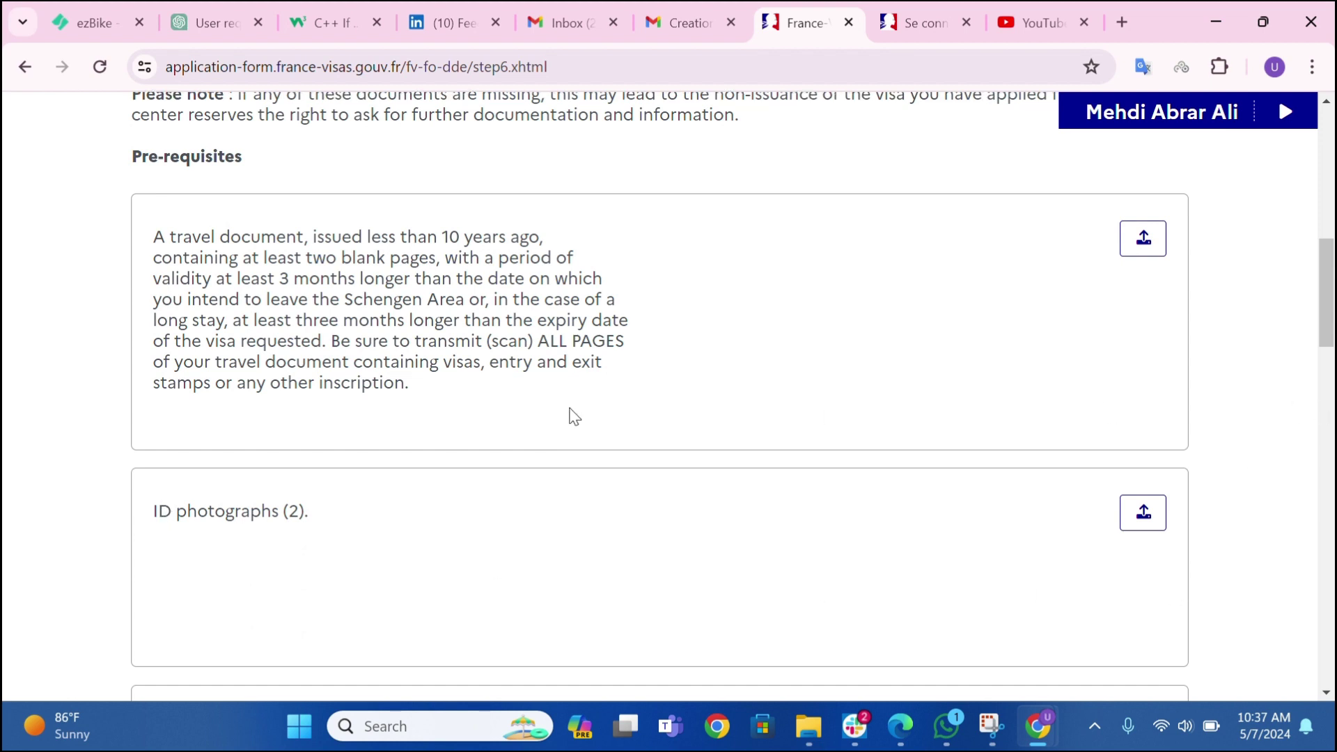
pyautogui.scroll(-4, 570, 415)
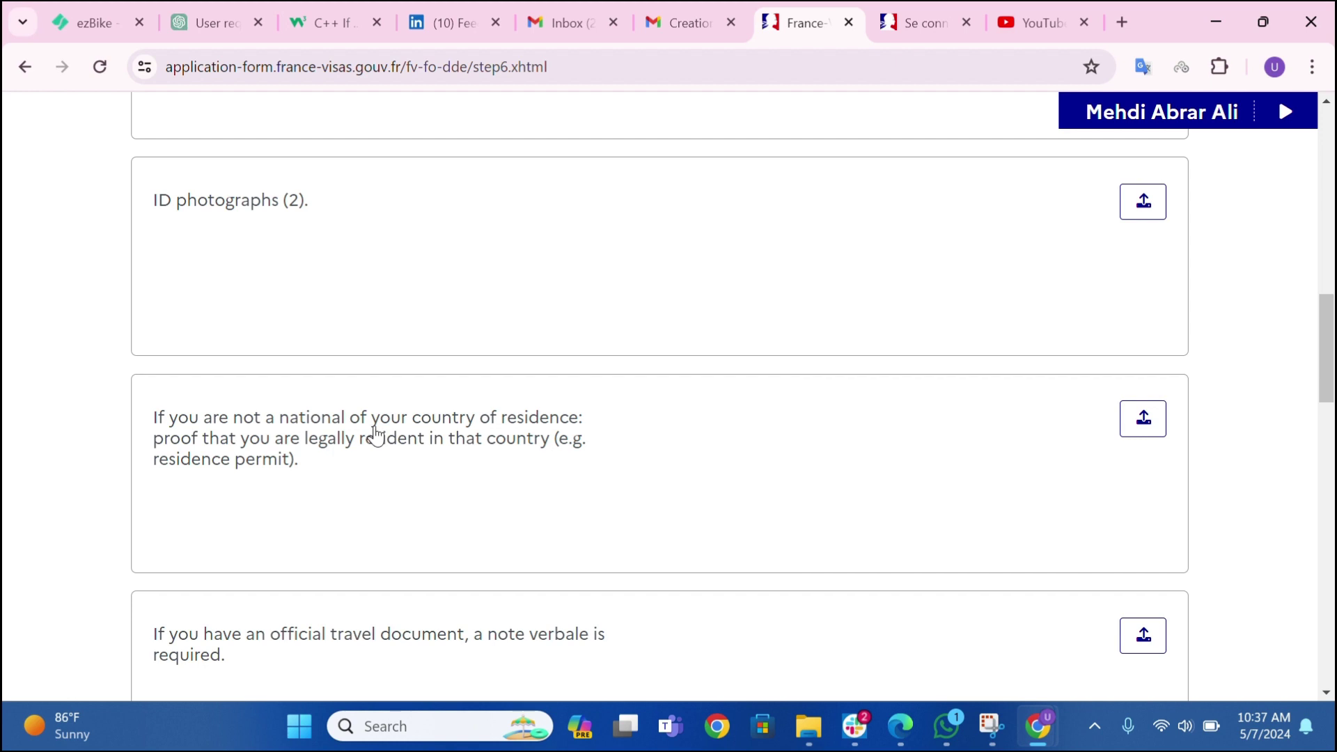
pyautogui.scroll(-4, 388, 432)
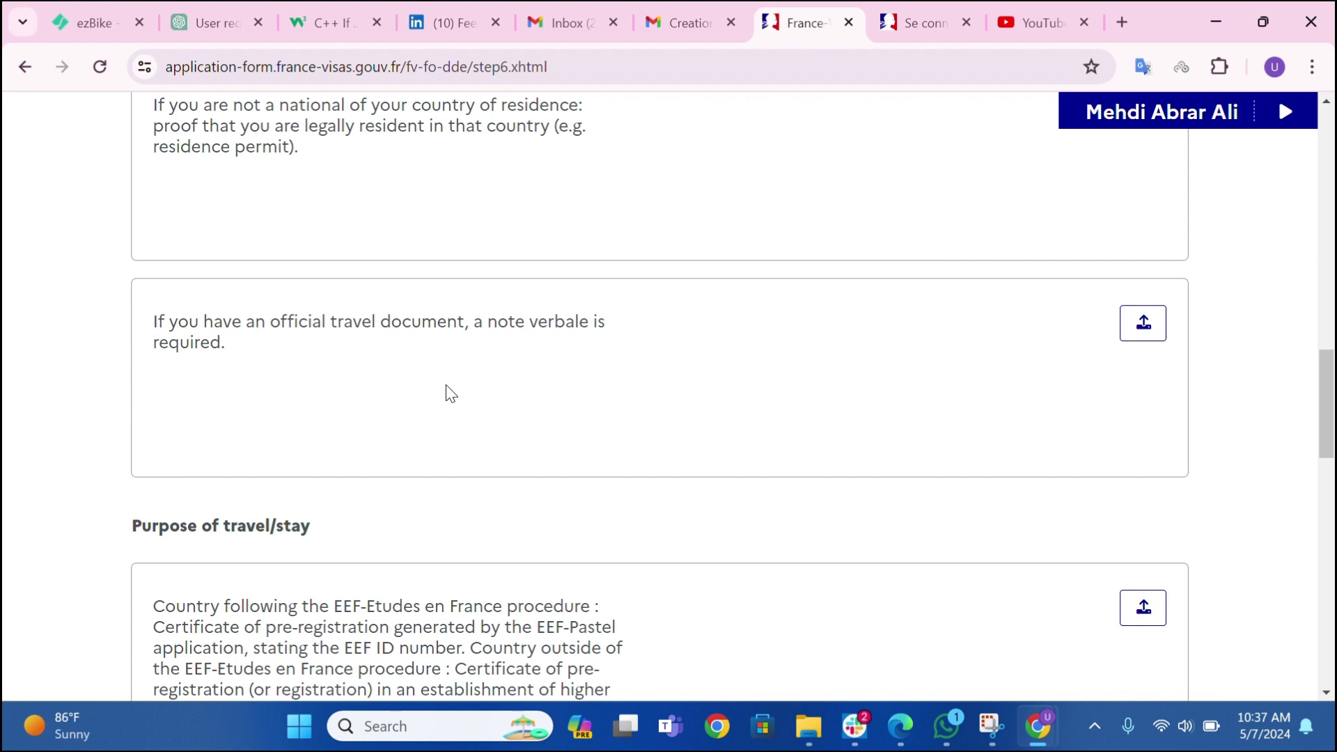
pyautogui.scroll(-3, 415, 420)
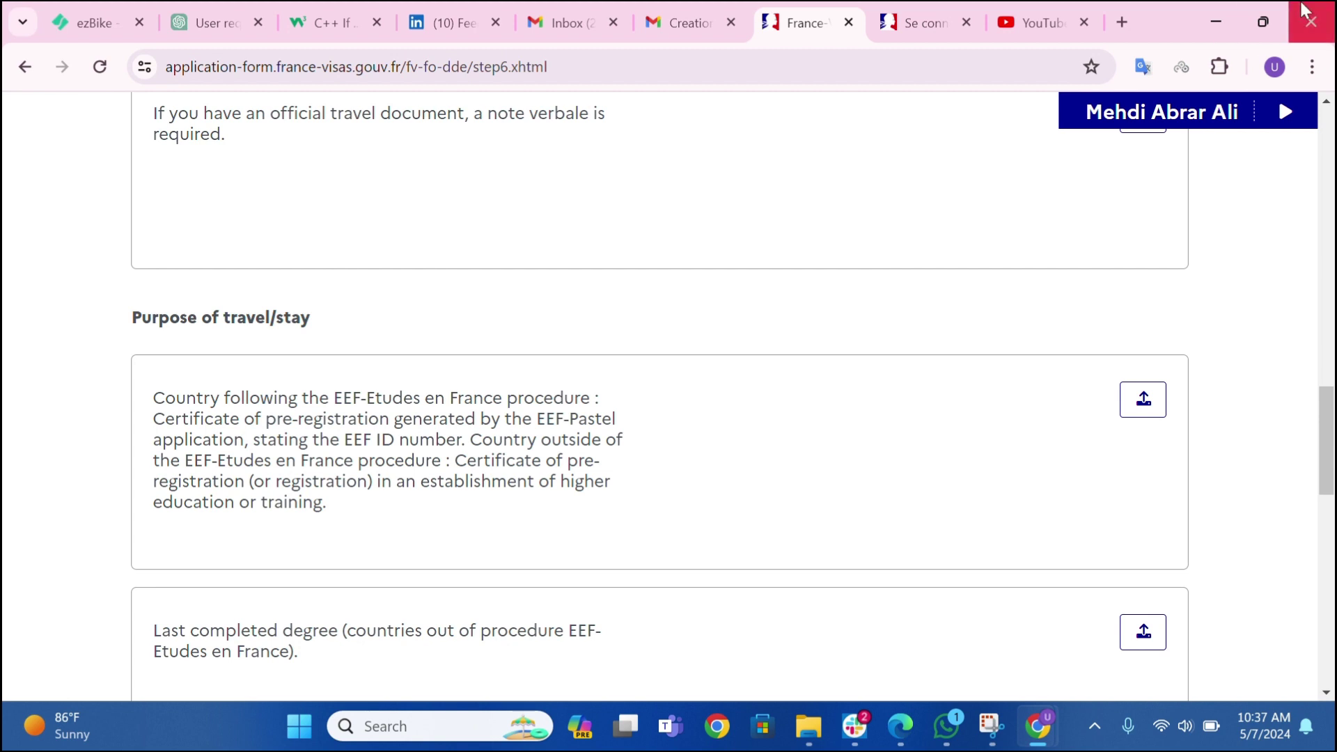
pyautogui.scroll(-3, 893, 432)
pyautogui.scroll(-2, 898, 454)
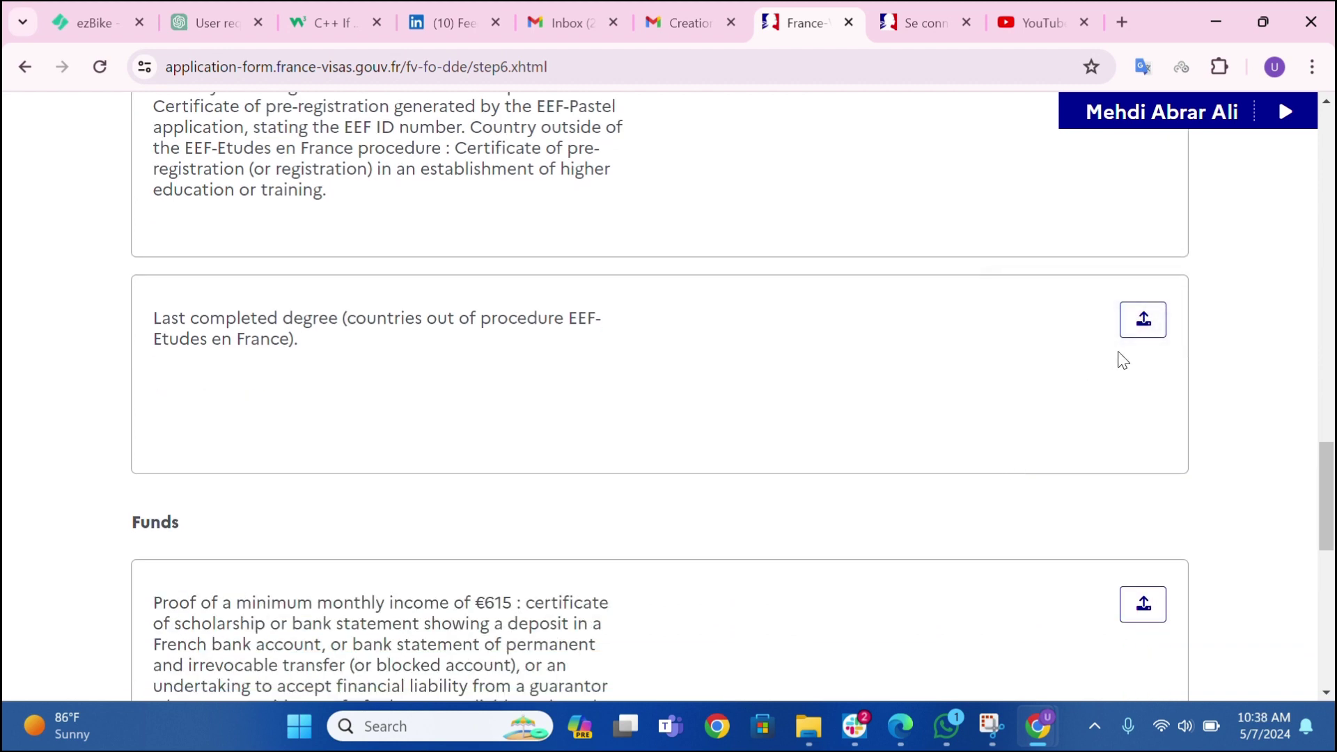
pyautogui.scroll(-2, 1021, 378)
pyautogui.scroll(-3, 711, 449)
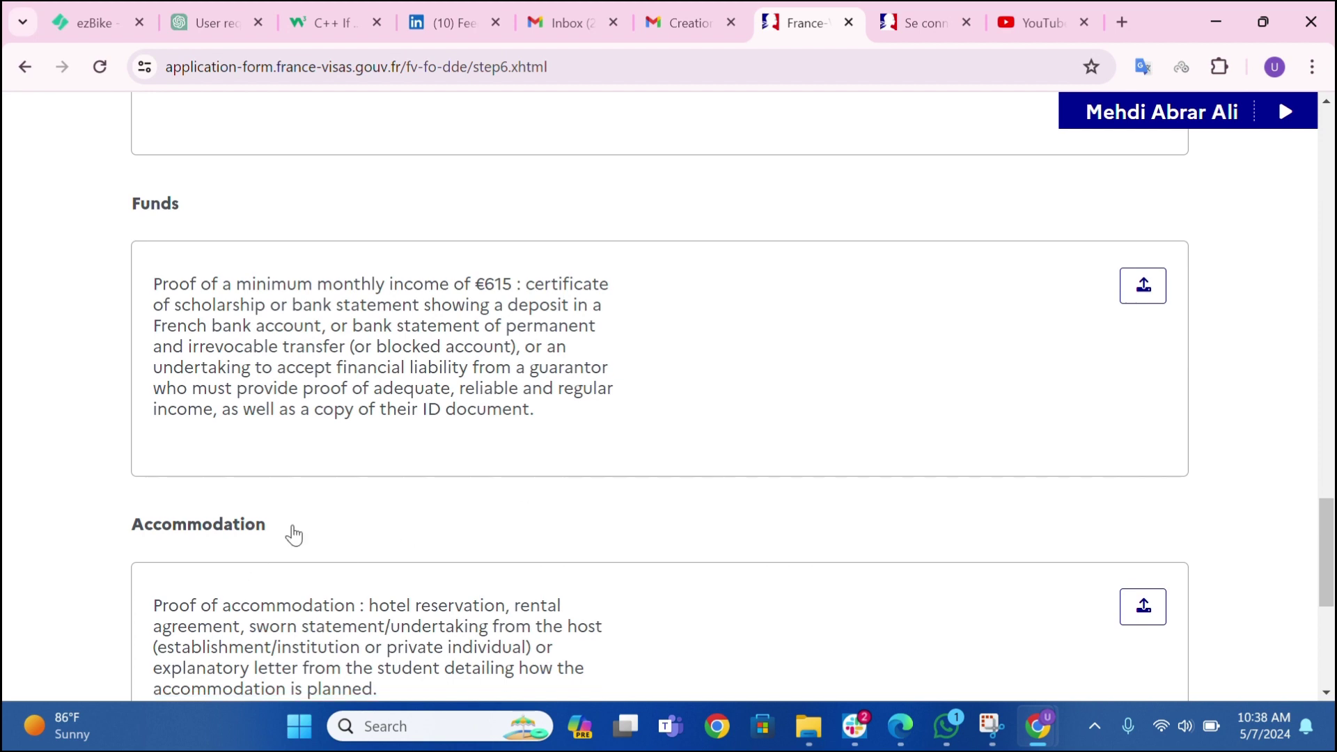
pyautogui.scroll(-4, 289, 535)
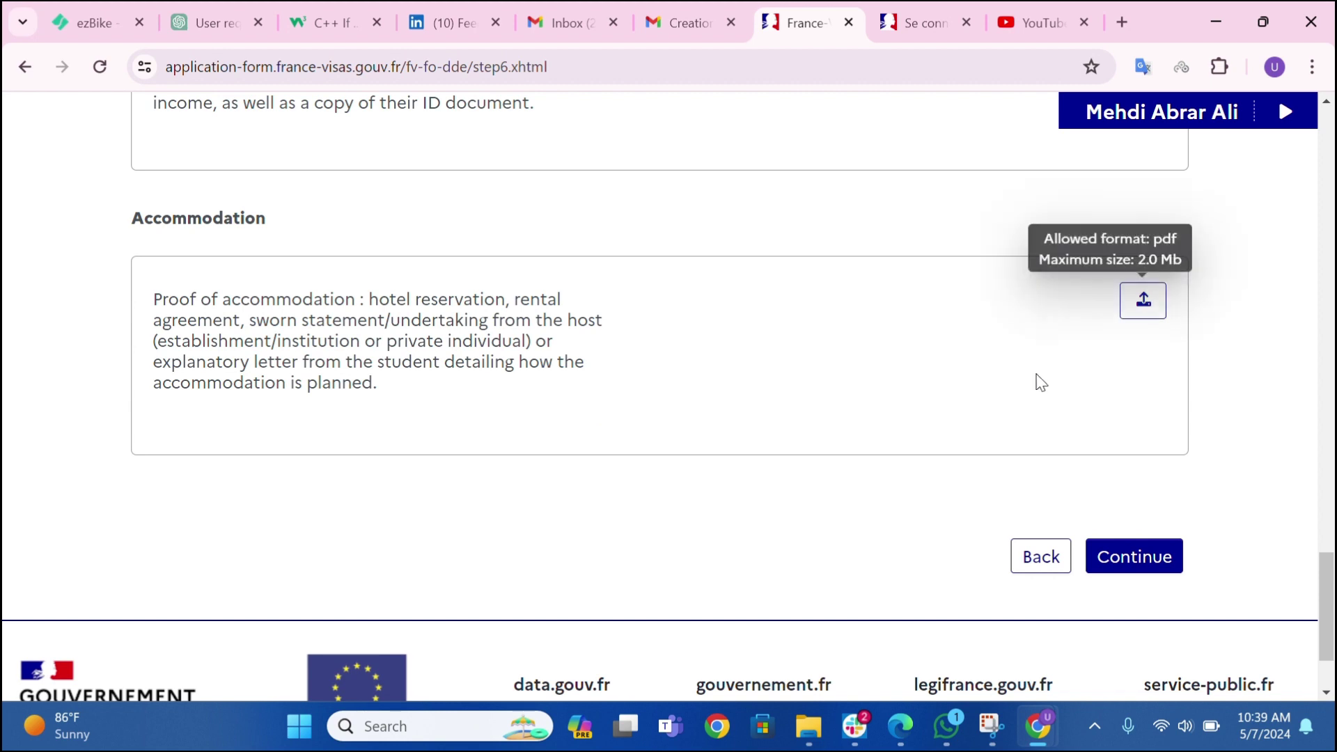
pyautogui.scroll(3, 982, 411)
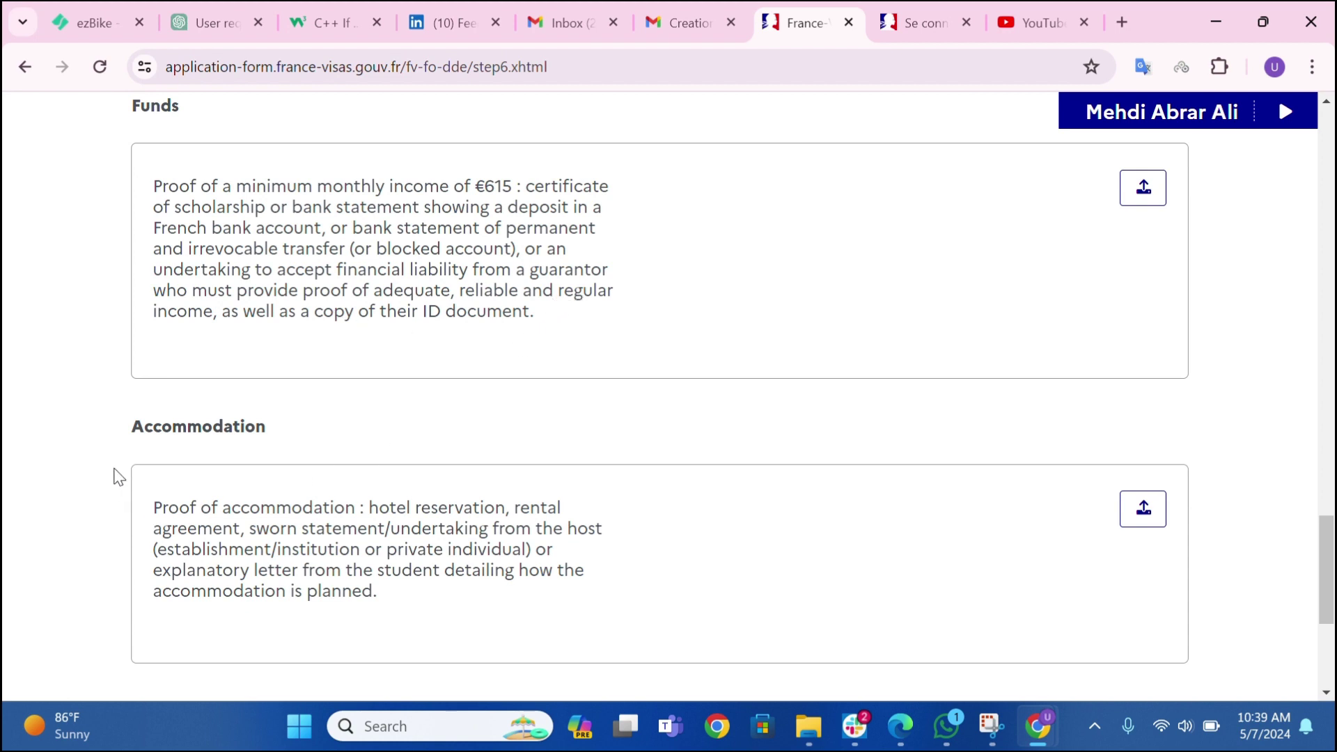
pyautogui.scroll(-1, 673, 517)
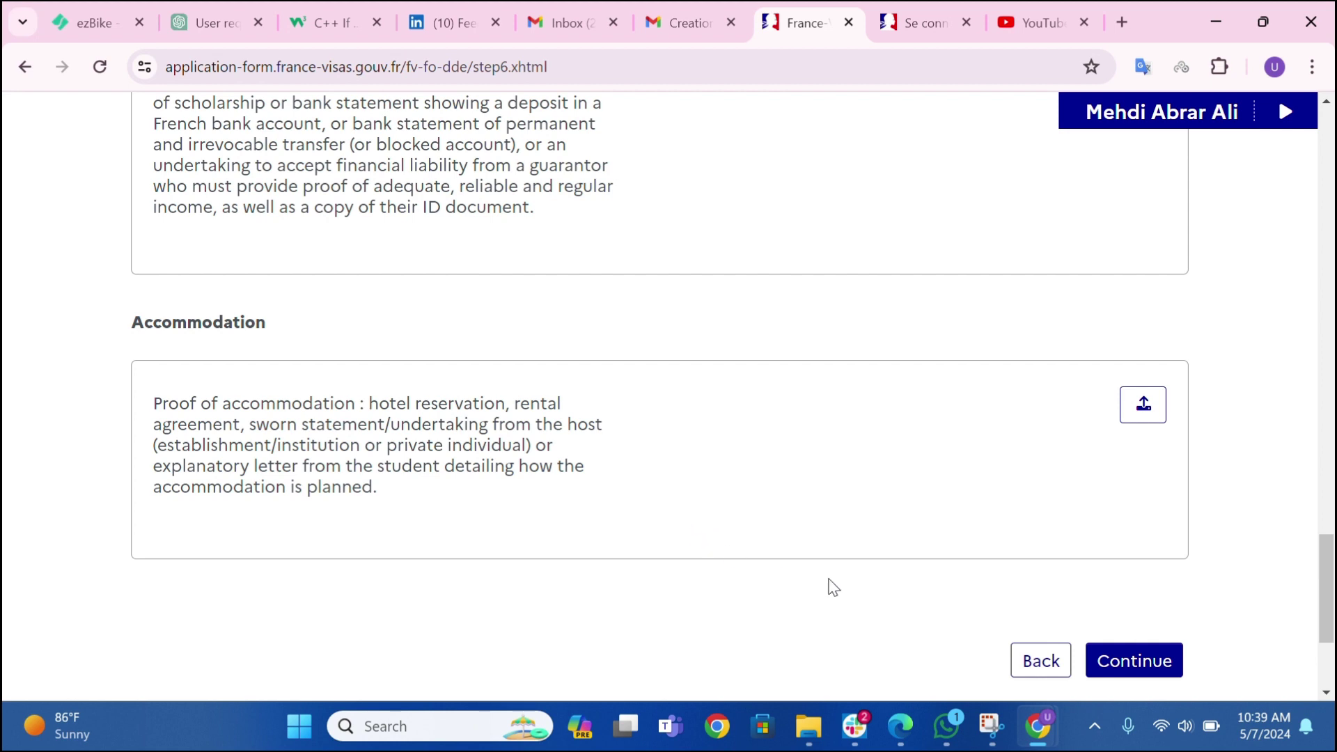
# - Continue past supporting documents without uploads, confirming Yes in the Please note warning
pyautogui.click(1140, 660)
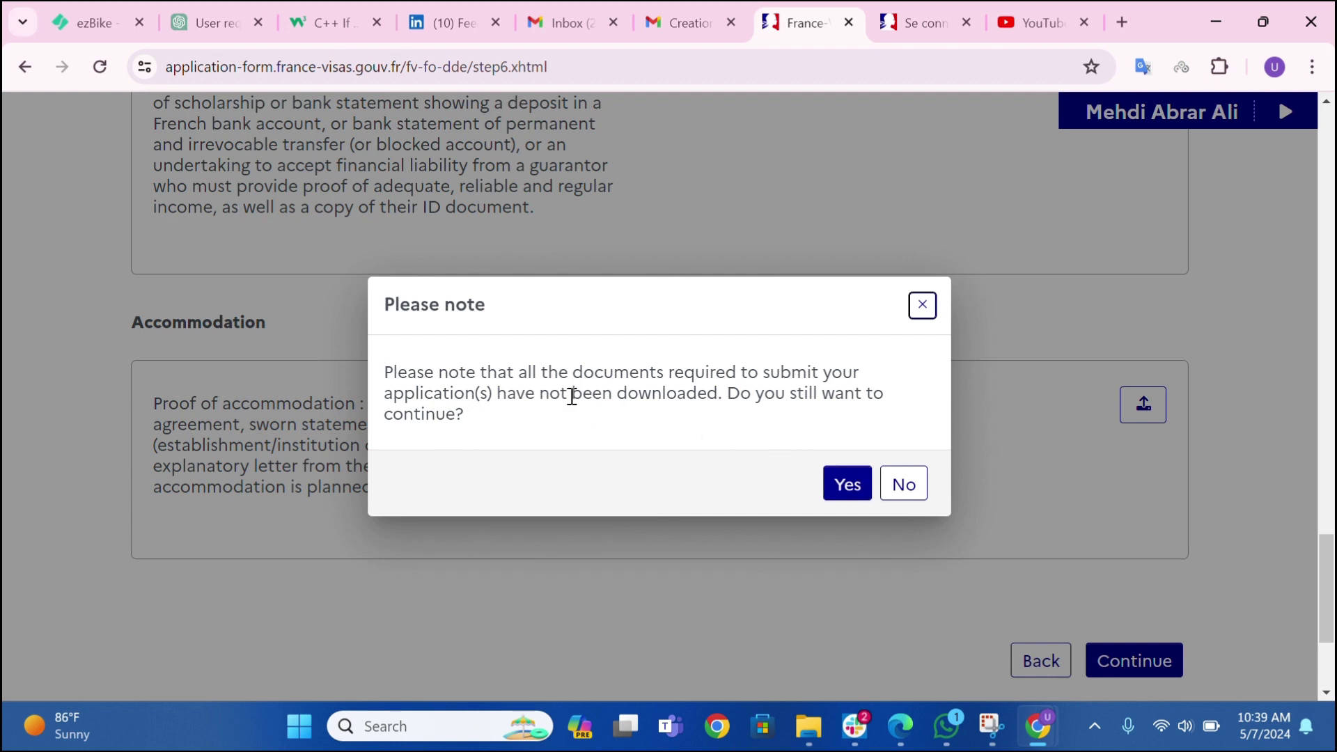
pyautogui.click(847, 485)
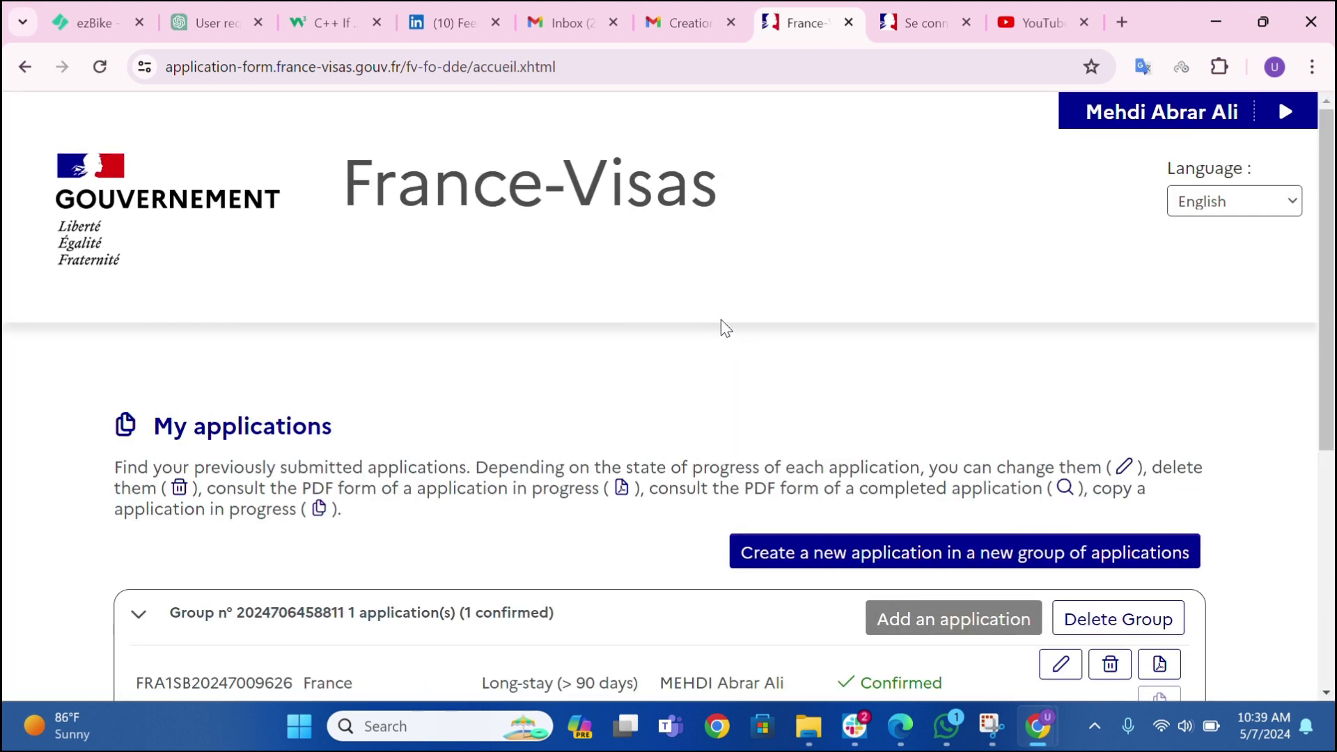
# - Tick 'I declare that all the information provided is correct' for the confirmed long-stay application
pyautogui.scroll(-3, 721, 317)
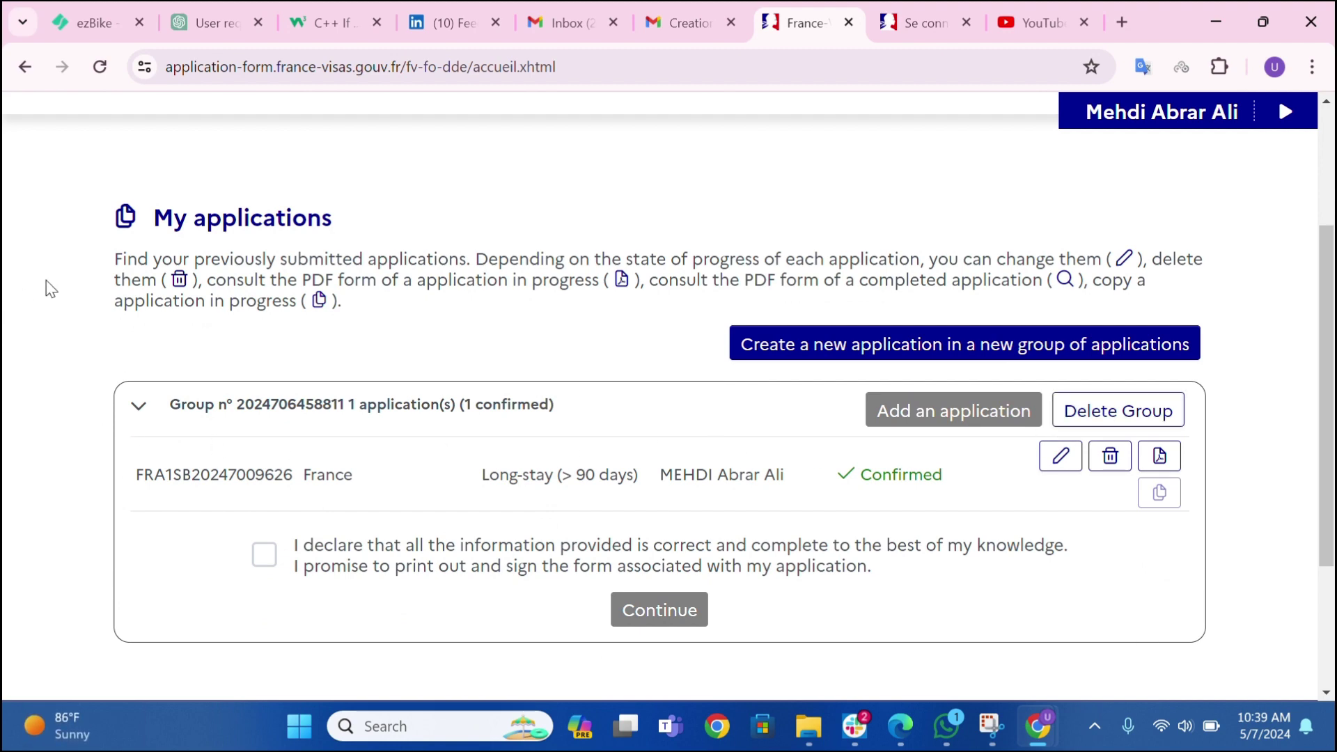
pyautogui.scroll(-2, 506, 693)
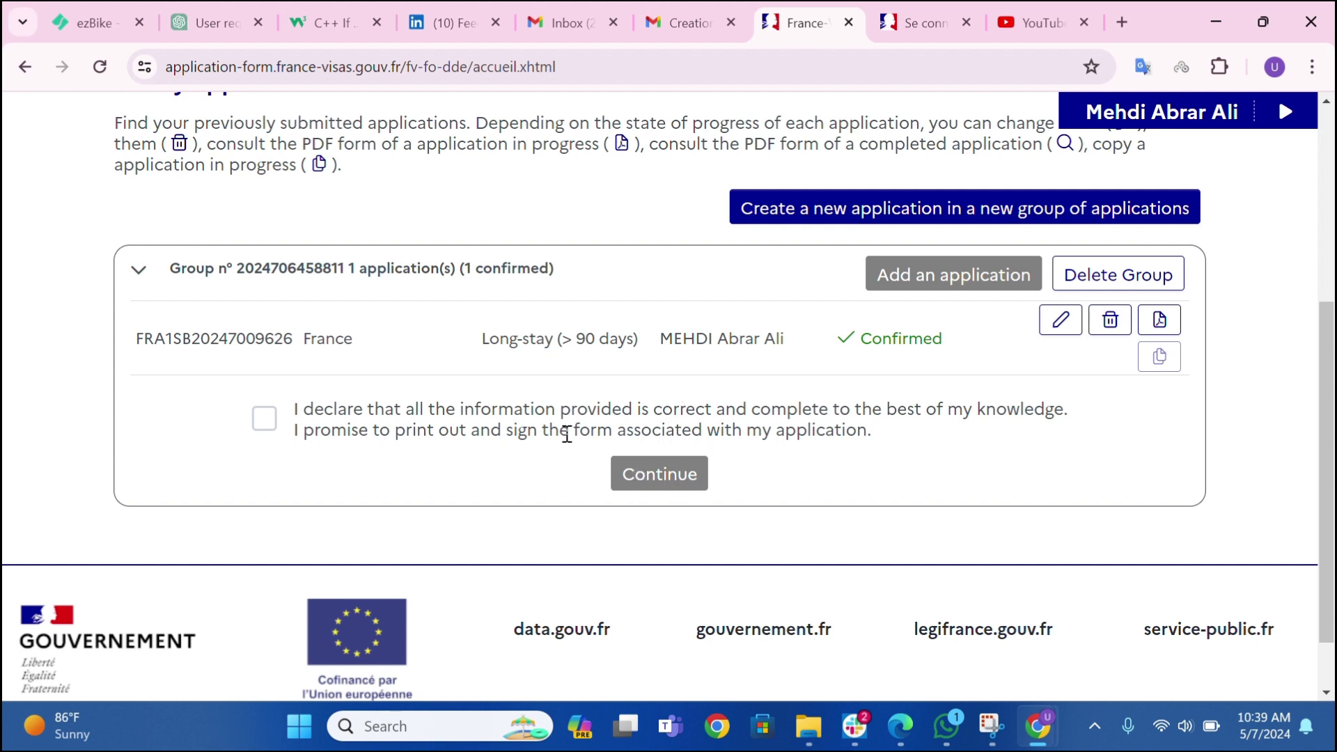
pyautogui.click(263, 422)
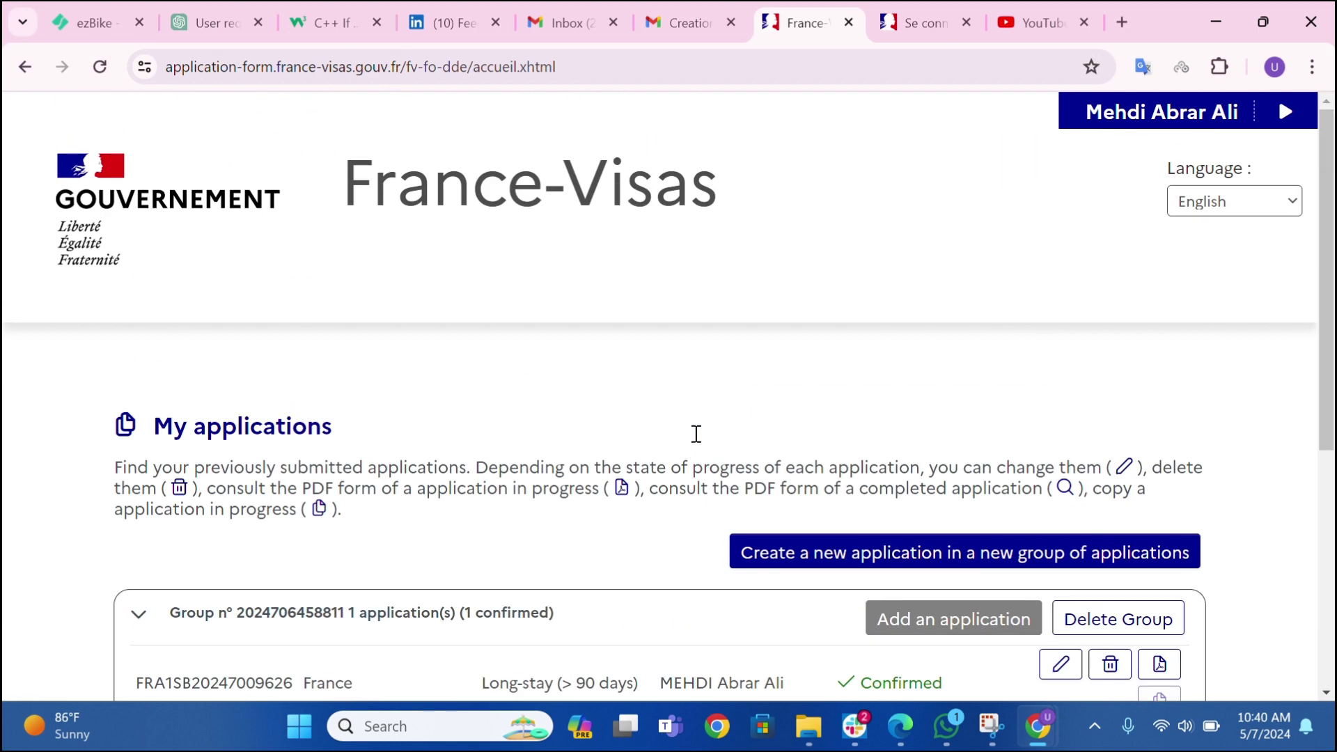
pyautogui.scroll(5, 695, 433)
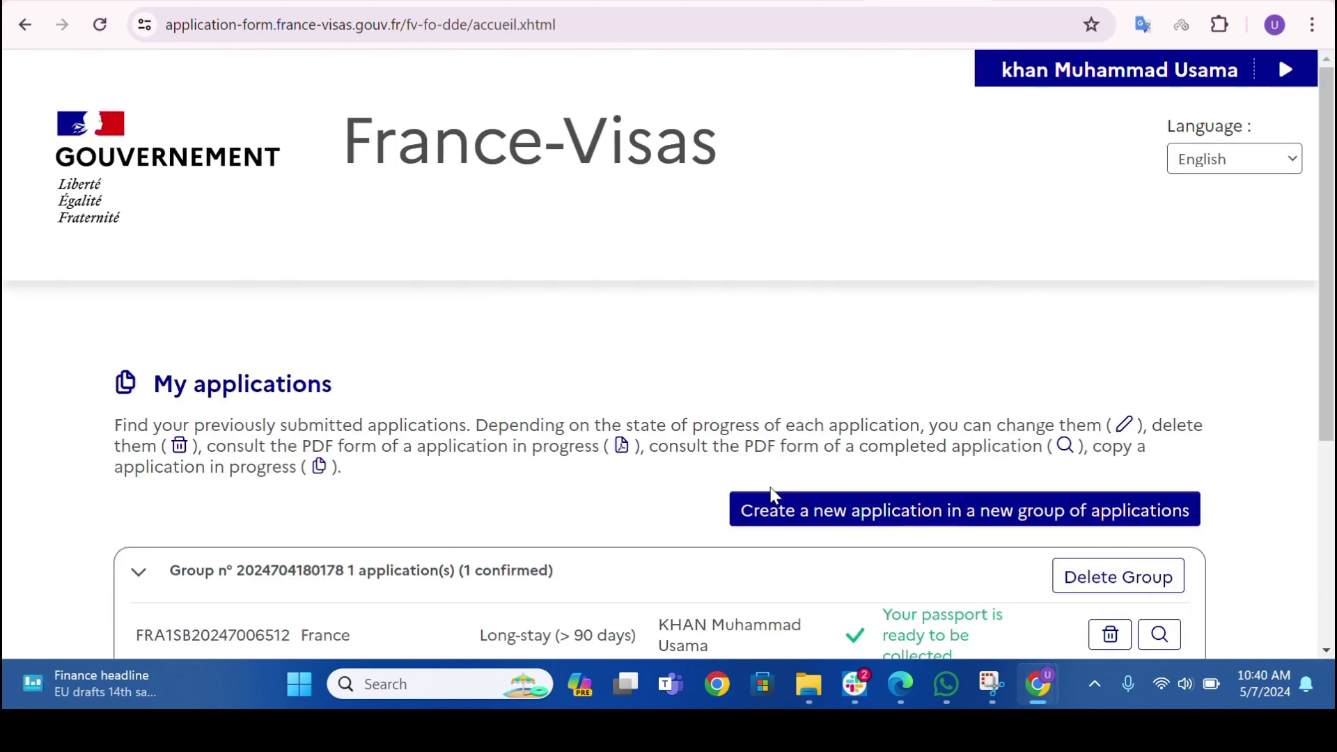
# - Find the long-stay application's status 'Your passport is ready to be collected' in My applications
pyautogui.scroll(-3, 760, 474)
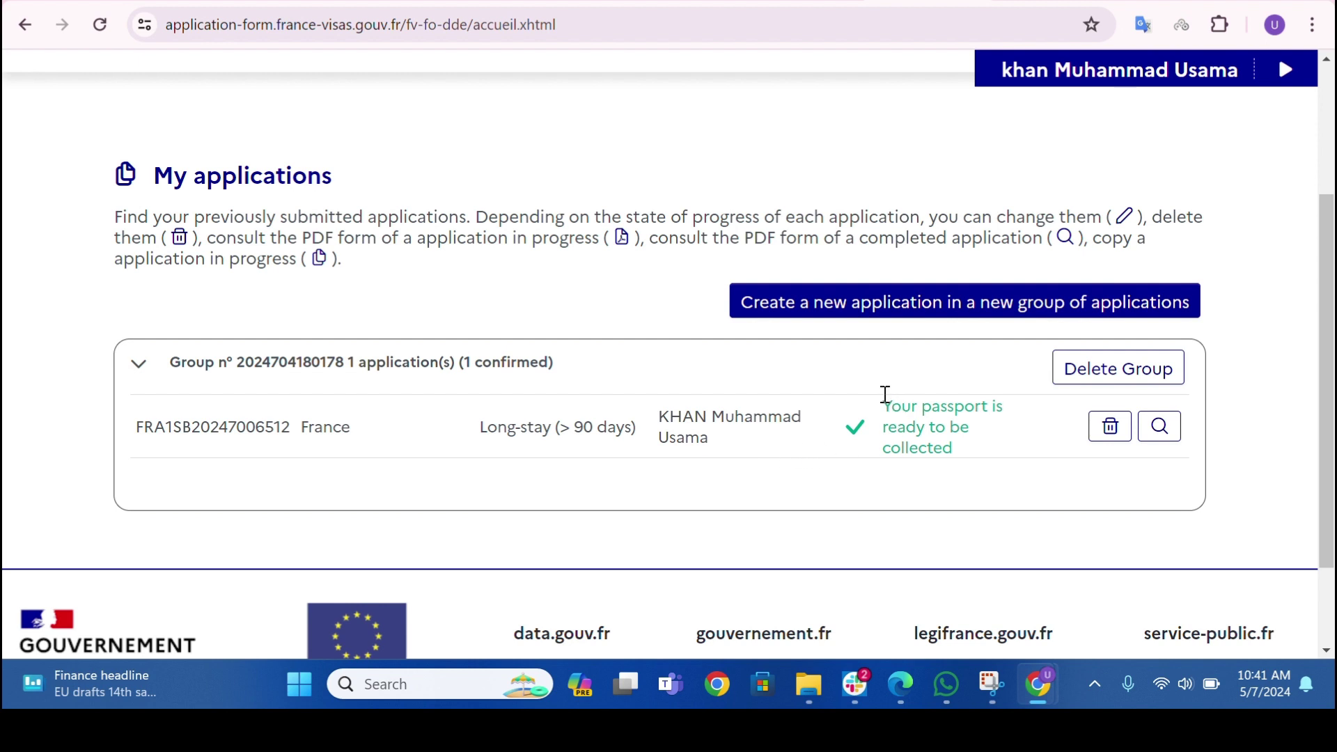
pyautogui.moveTo(883, 398); pyautogui.dragTo(988, 525)
pyautogui.click(974, 490)
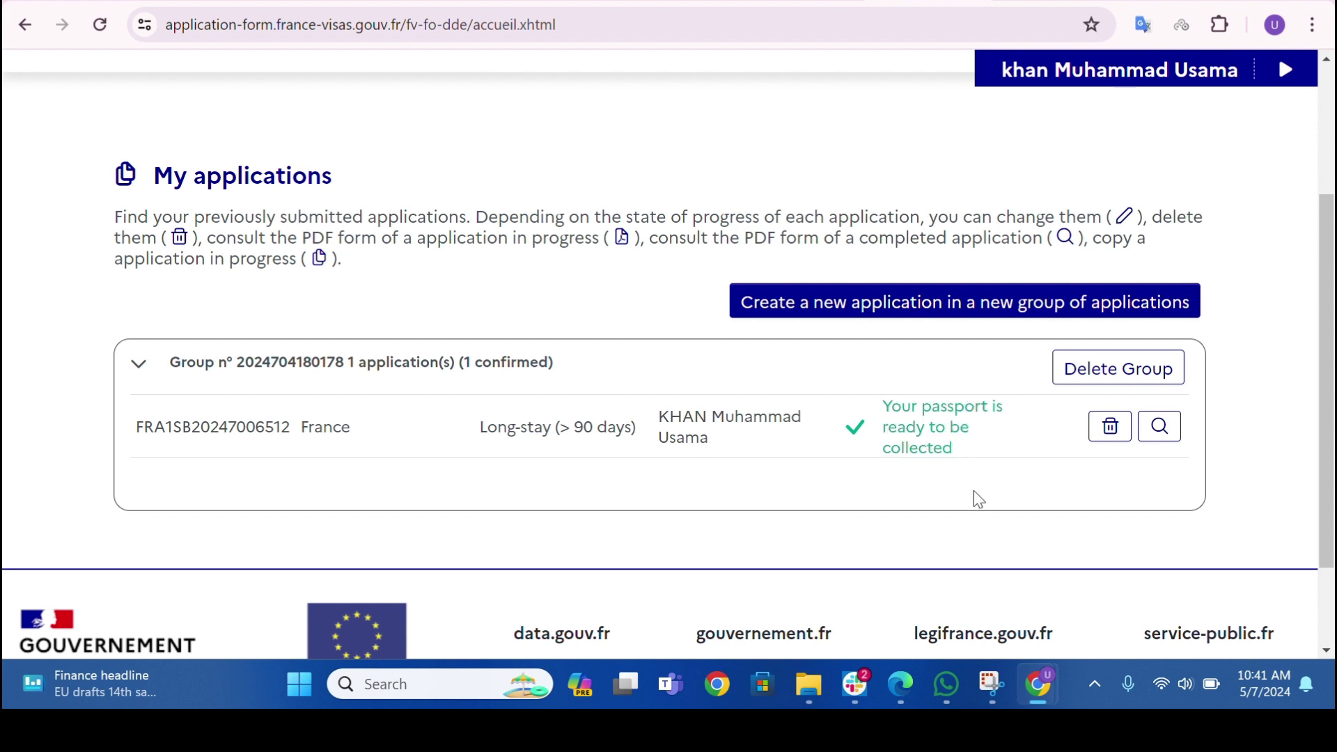